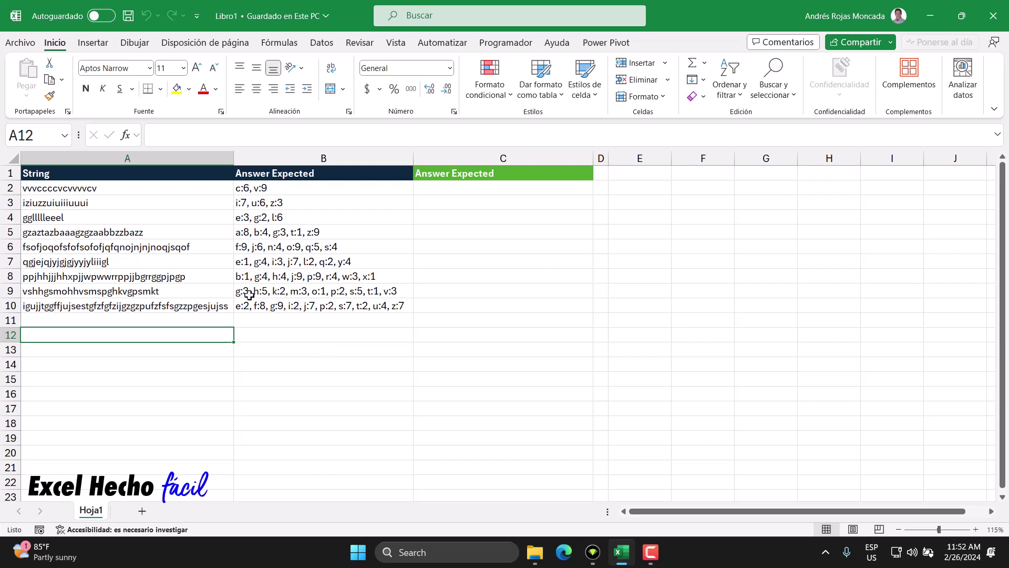
- Review the nine strings in A2:A10, then select cell A3
click(165, 203)
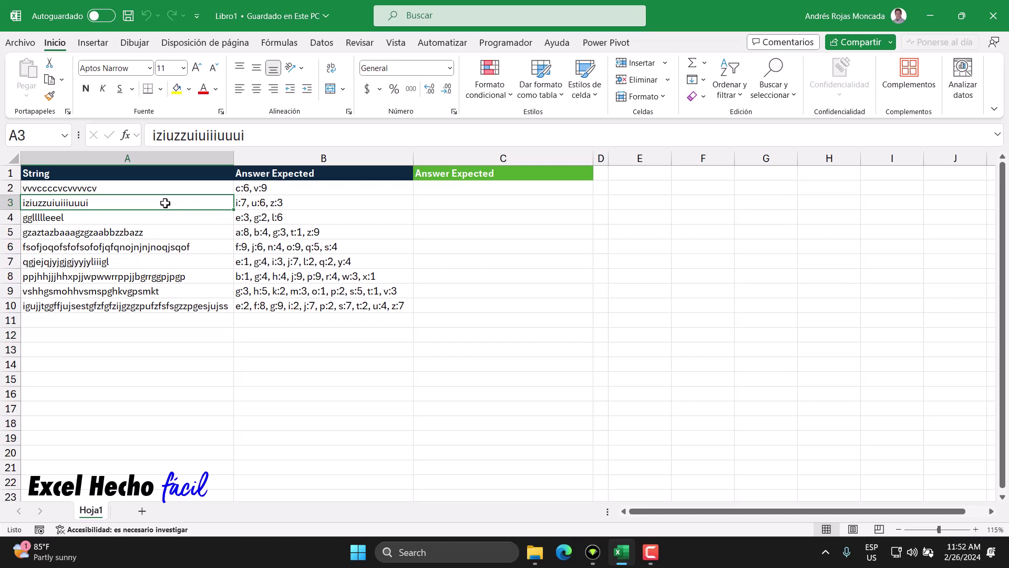
drag(162, 187, 151, 302)
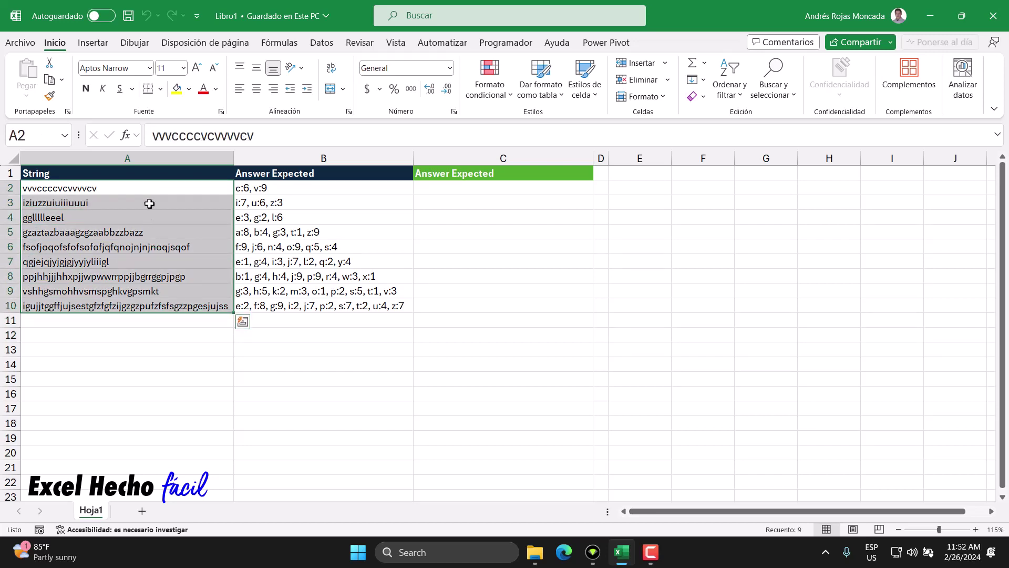
drag(149, 189, 150, 301)
drag(153, 191, 153, 303)
click(115, 205)
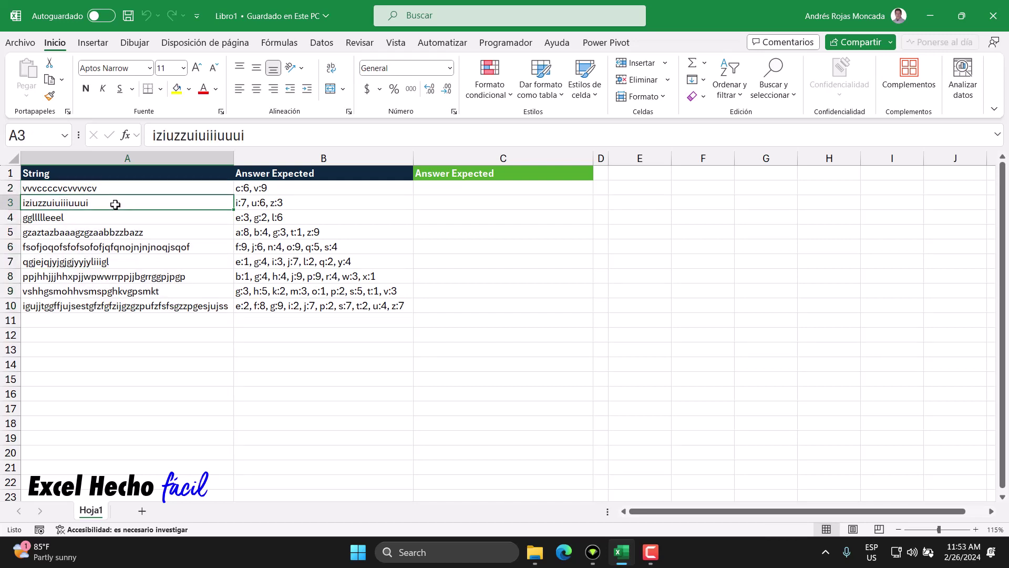
- Fill A3 light green and step through the strings below it
click(189, 89)
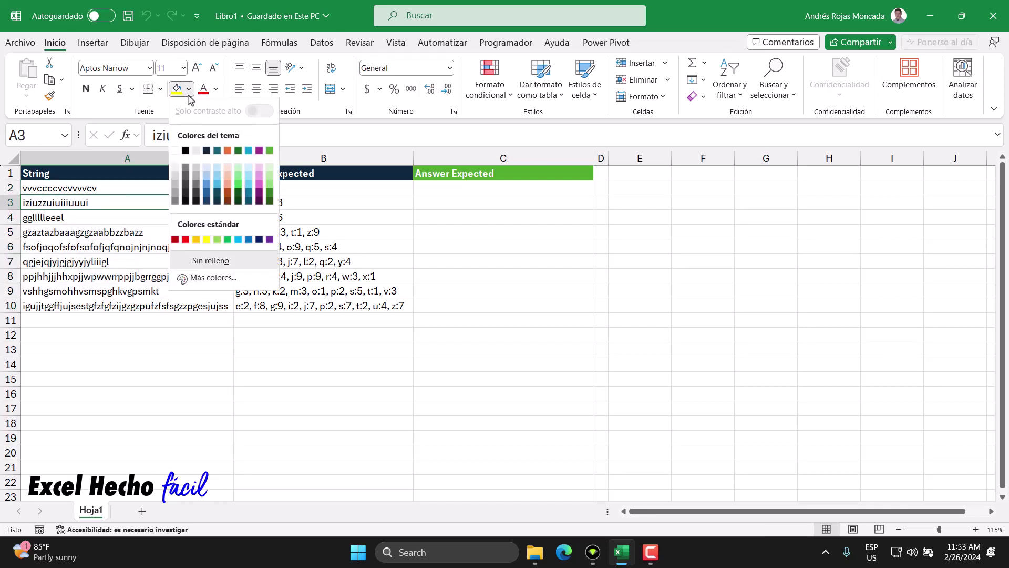
click(239, 175)
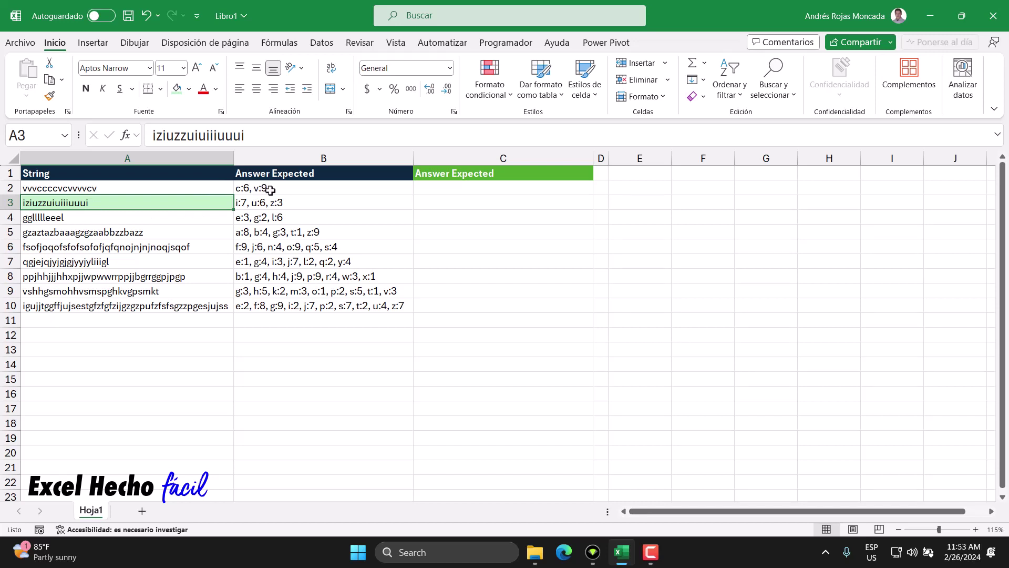
click(162, 217)
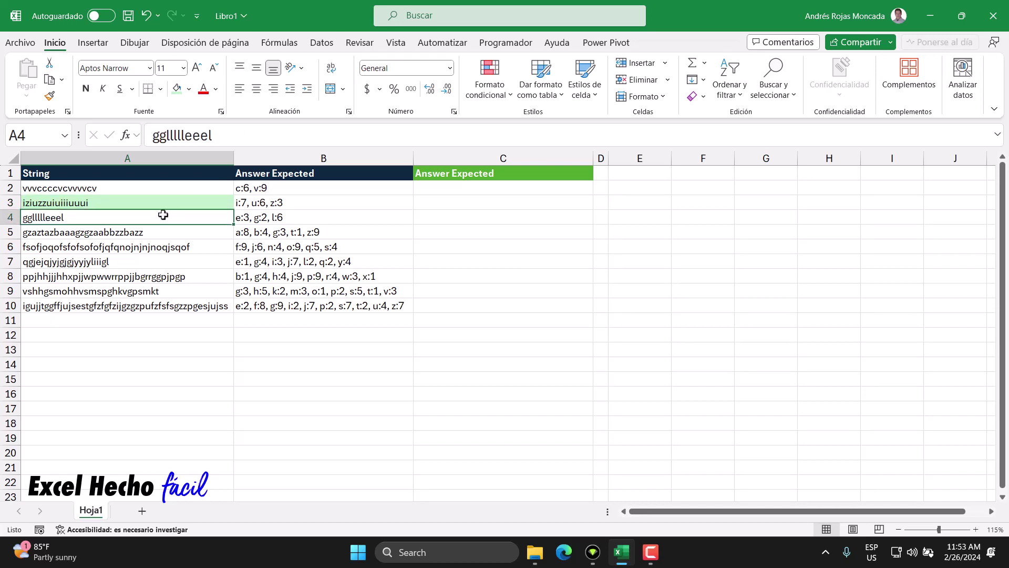
click(161, 231)
click(162, 246)
- Finish stepping through column A, reselect A2:A10, then pick empty cell E1
click(157, 260)
click(155, 277)
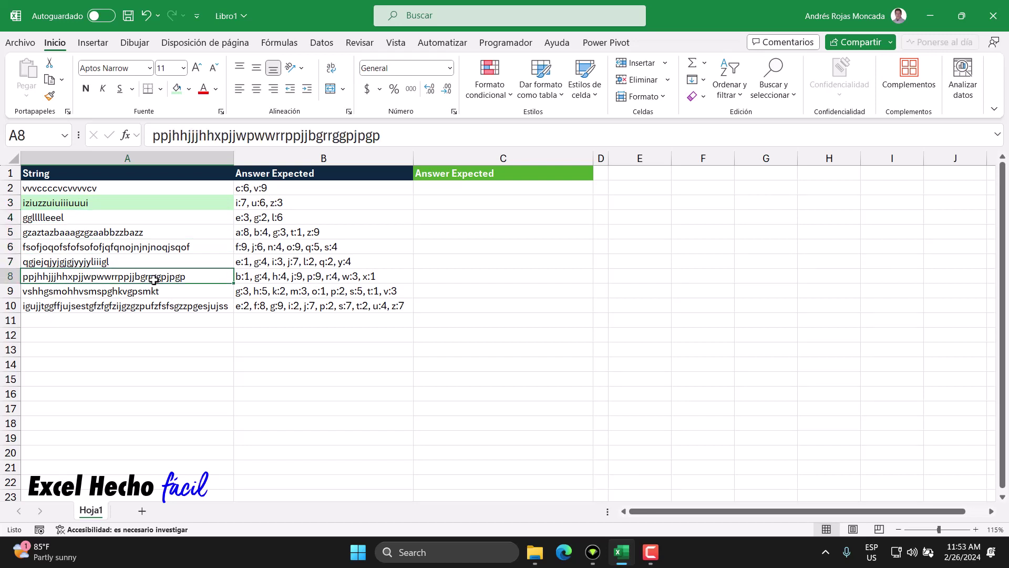
click(154, 292)
click(155, 305)
click(158, 189)
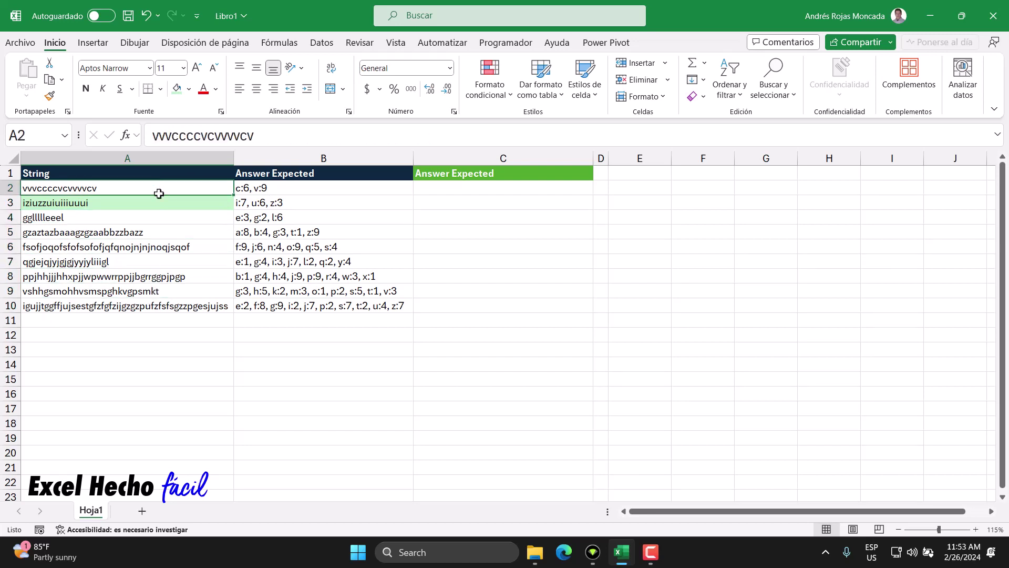
drag(157, 190, 155, 304)
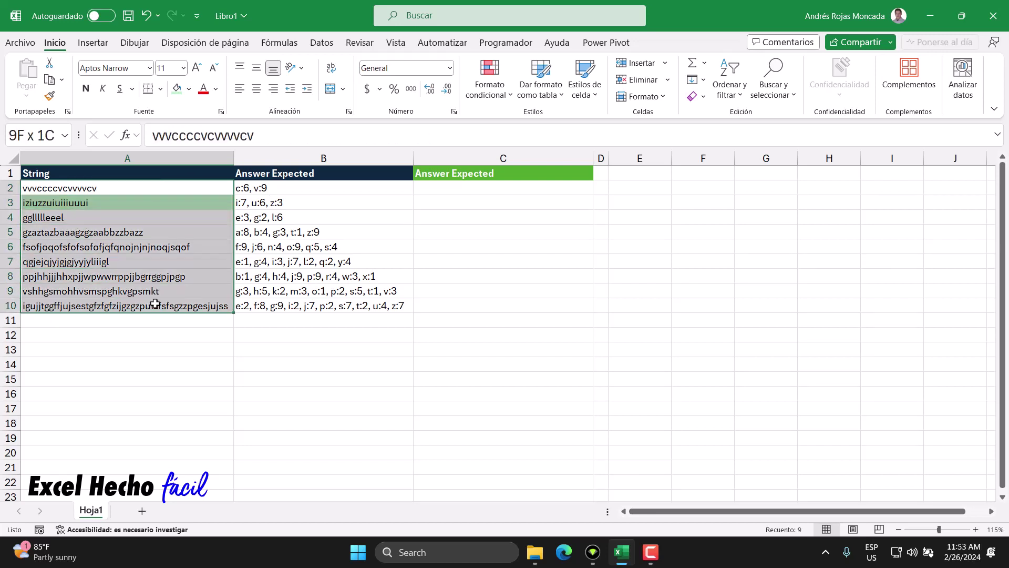
click(624, 174)
- Expand the formula bar and enter the heading 'Paso 1' in E1
click(998, 135)
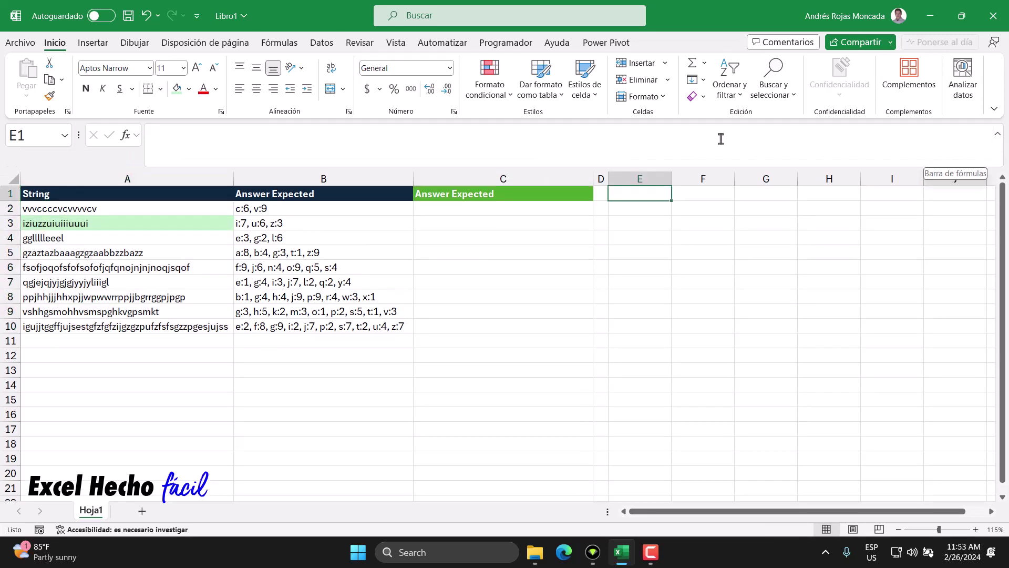
click(715, 150)
text(P)
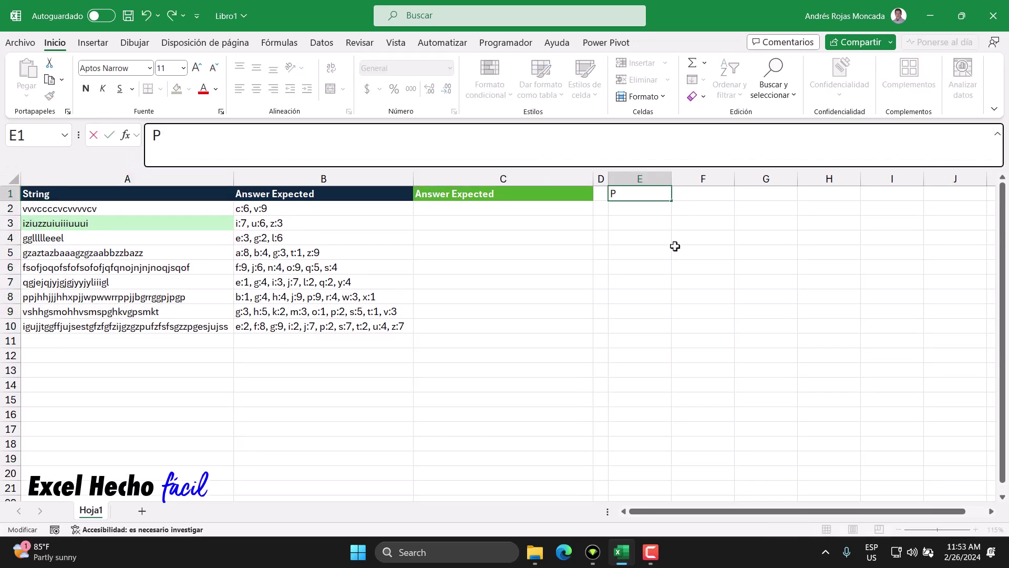
text(aso1)
key(Return)
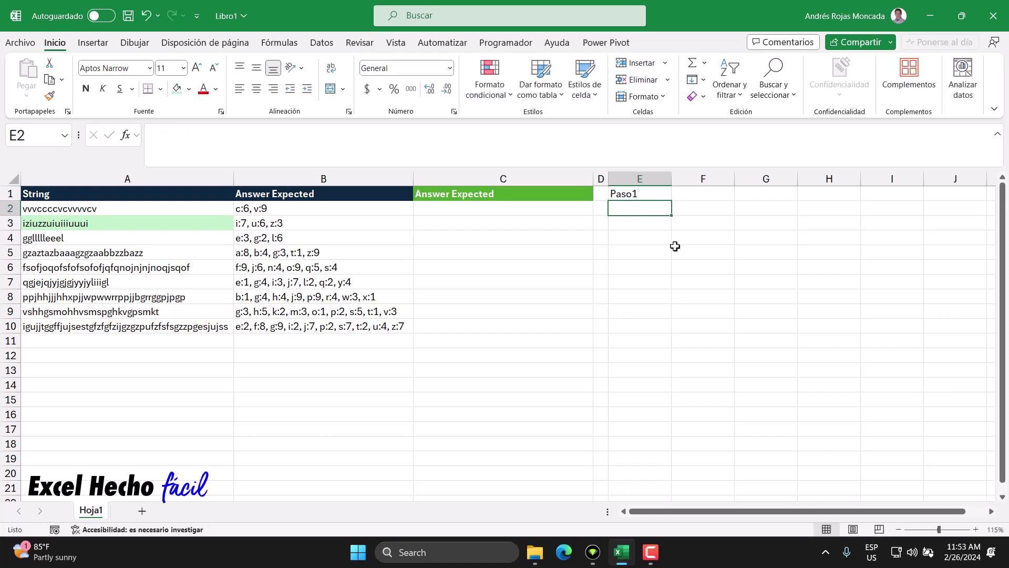
click(636, 195)
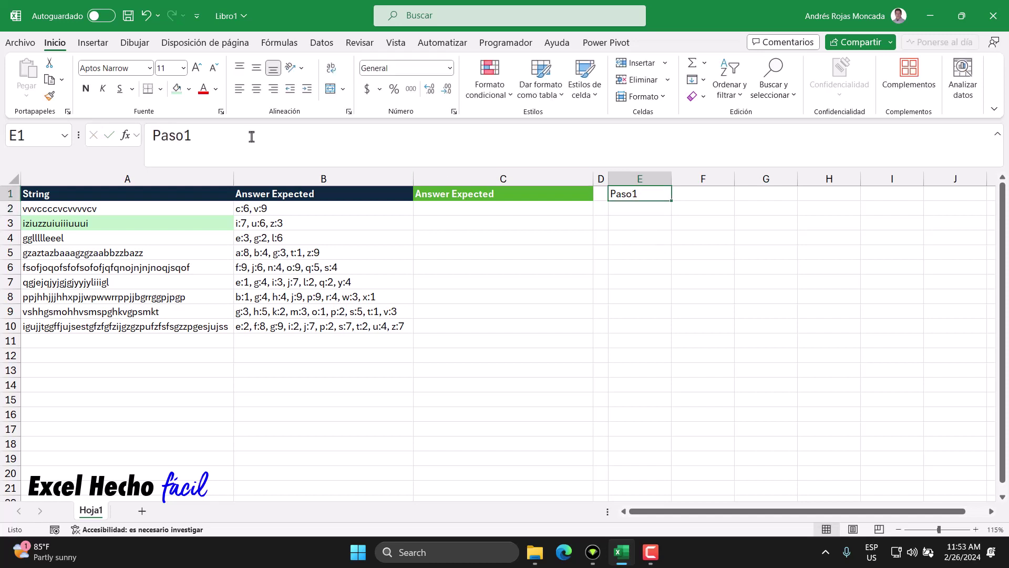
click(183, 136)
key(Return)
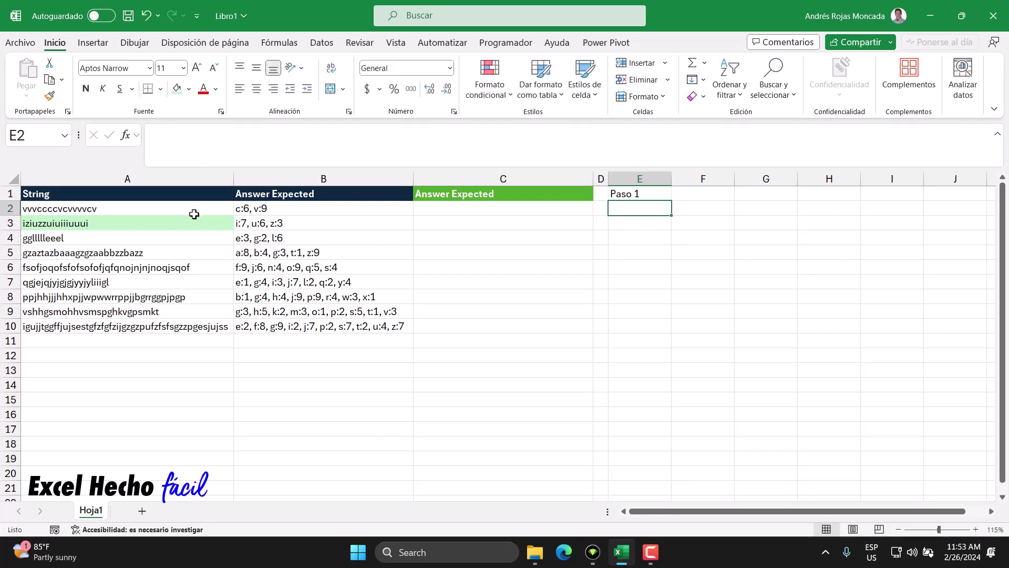
- Copy A1's dark header style onto E1:E2 with Format Painter, then clear E2's formats
click(166, 190)
click(50, 95)
drag(636, 196, 633, 206)
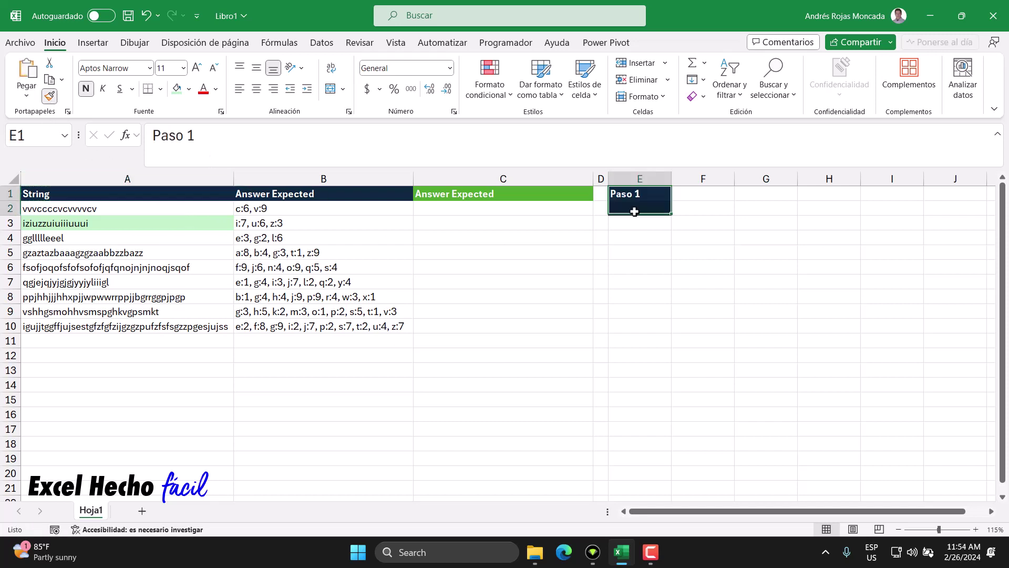
click(633, 206)
click(697, 96)
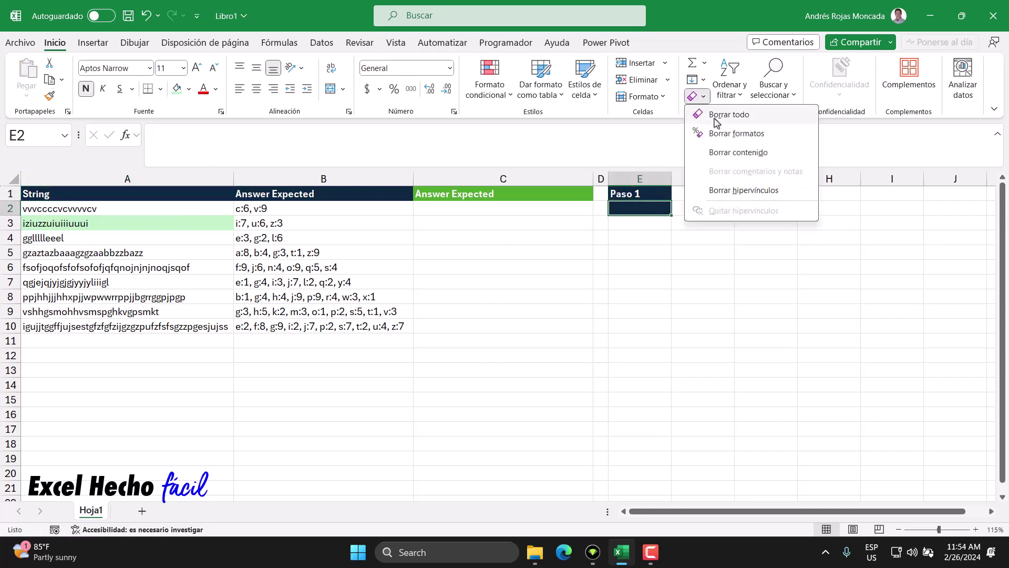
click(731, 116)
click(403, 148)
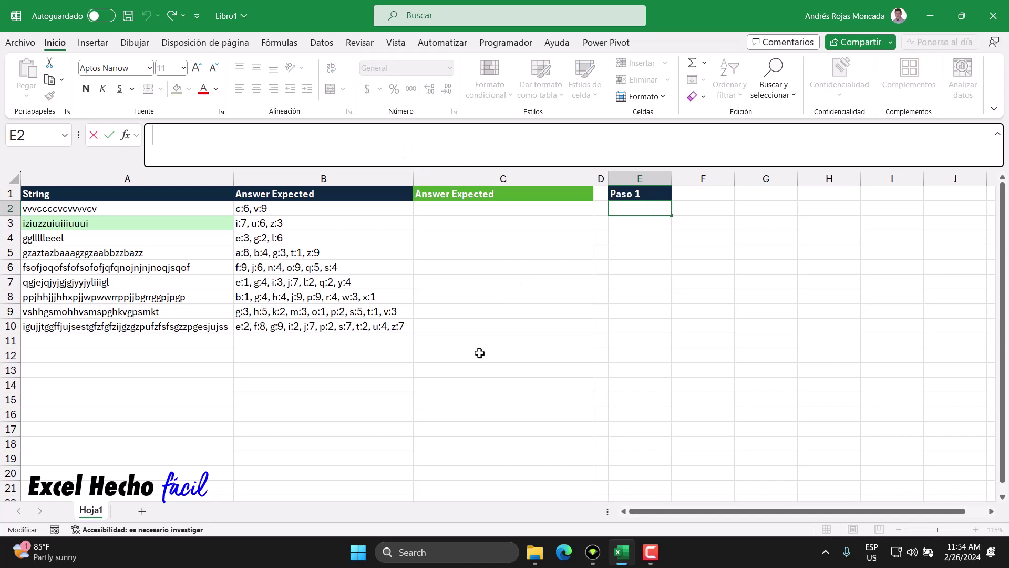
- Start E2's formula as =EXTRAE(A3,SECUENCIA(LARGO(A3))
text(=extr)
key(Tab)
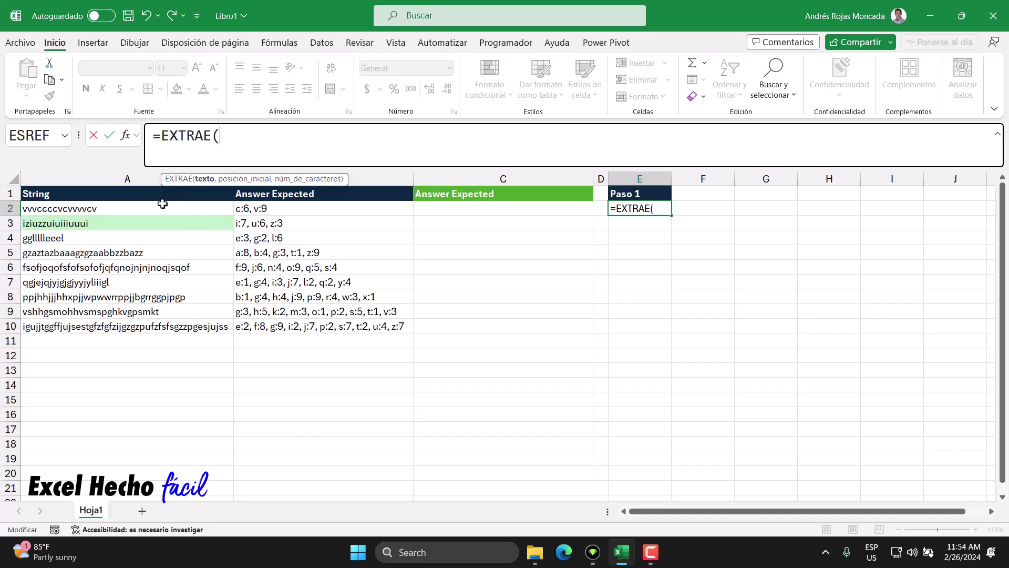
click(113, 223)
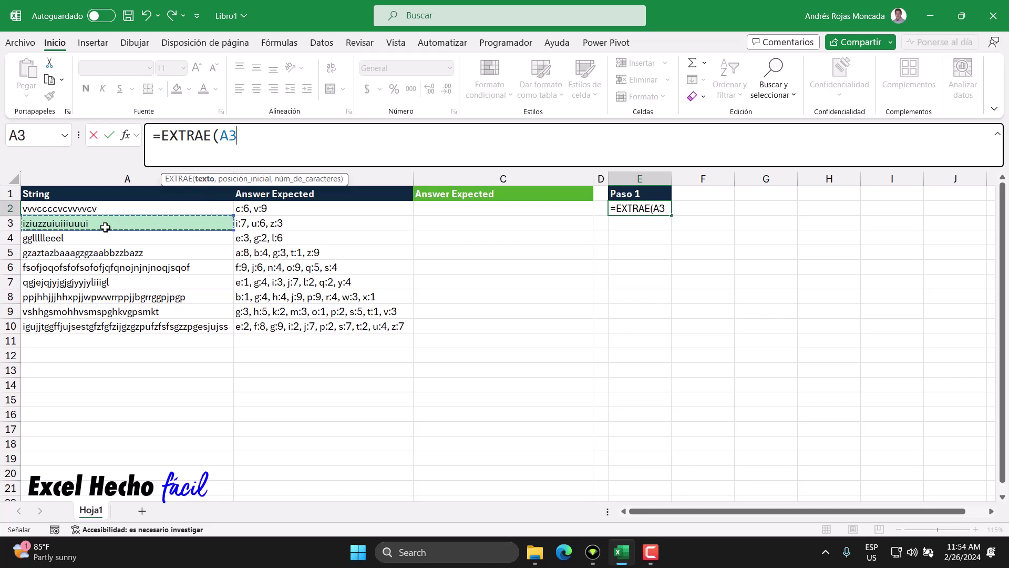
text(,)
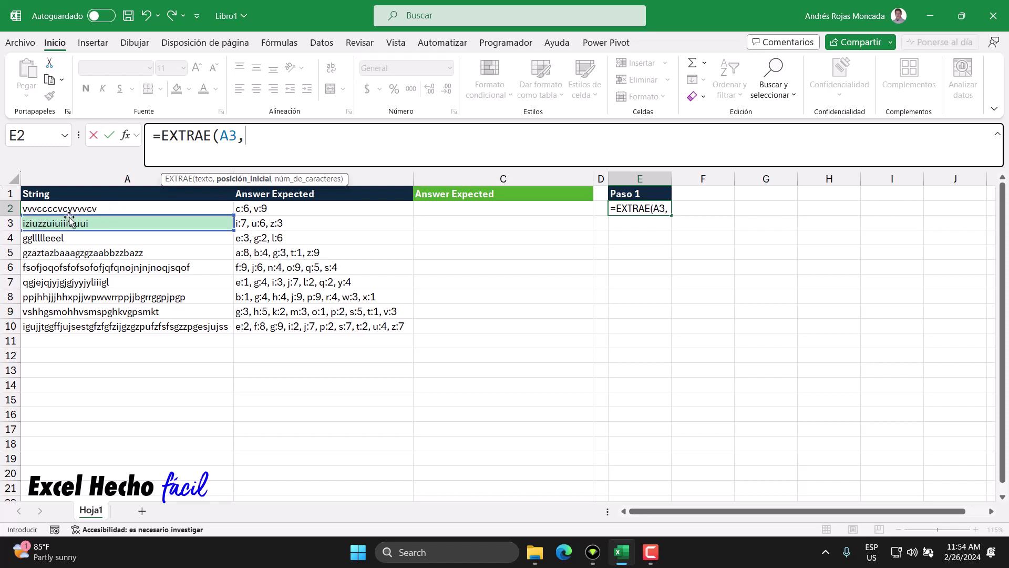
text(se)
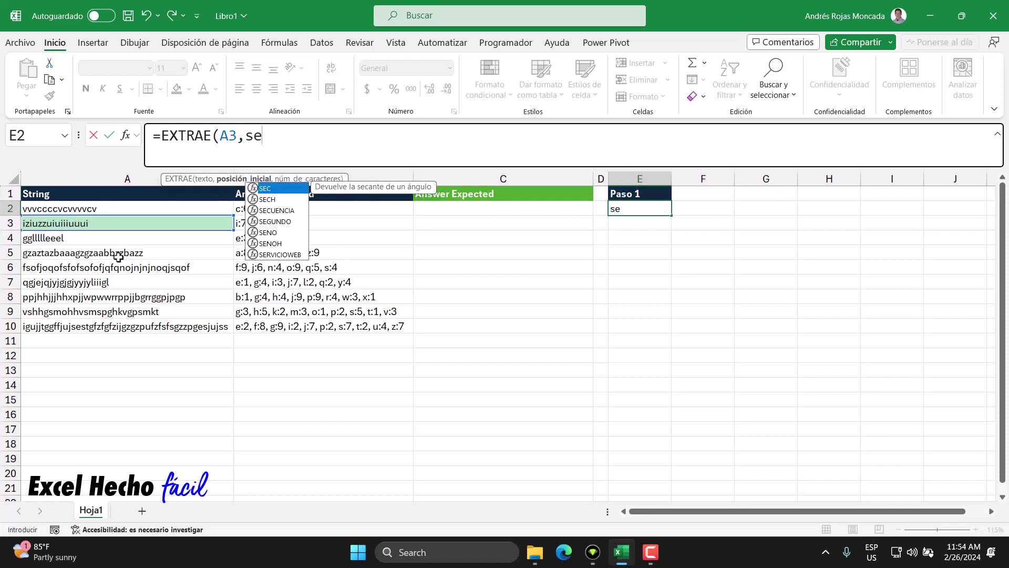
text(cu)
key(Tab)
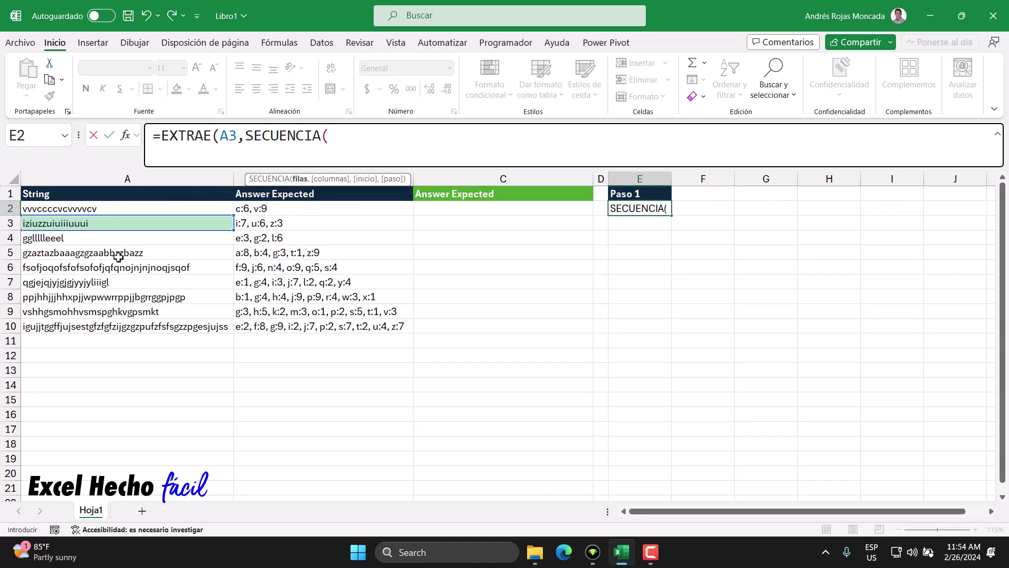
text(lar)
key(Tab)
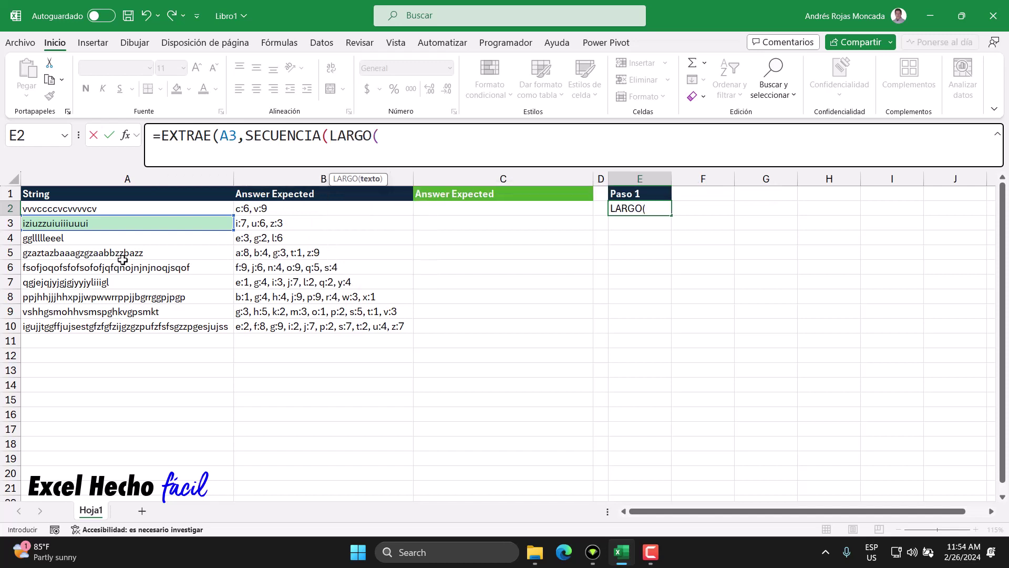
click(200, 223)
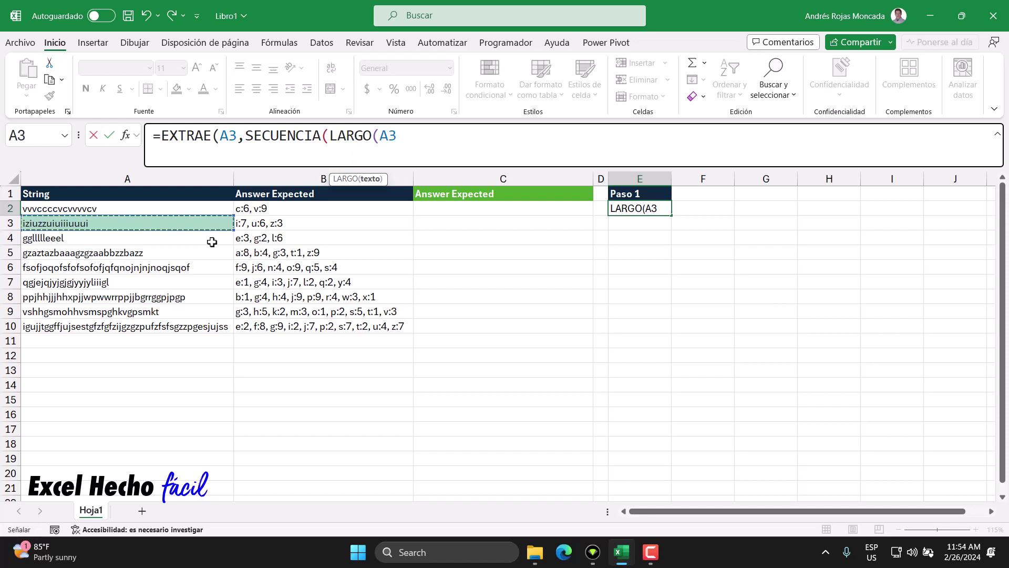
text())
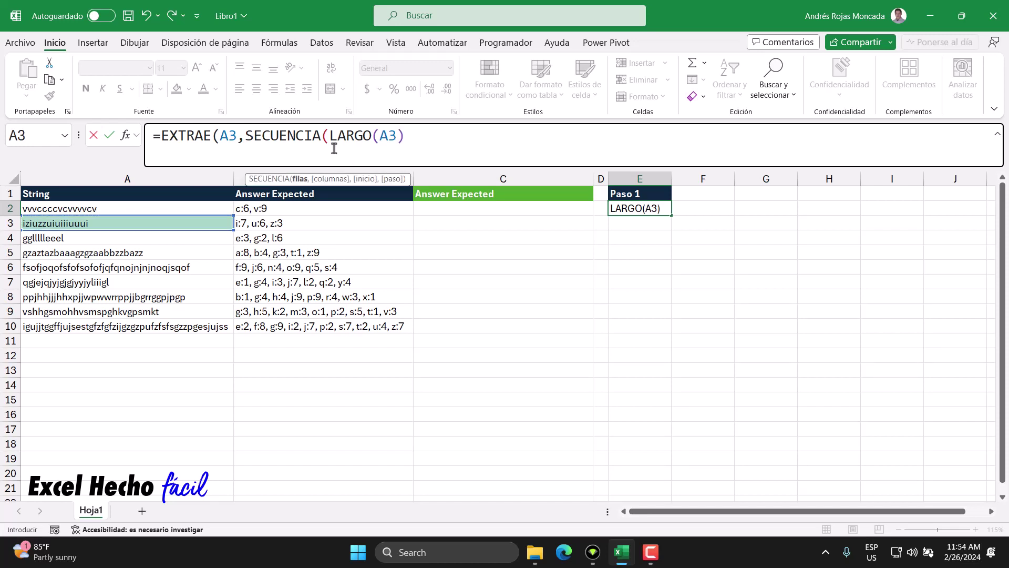
- Close the formula with ,1) so A3's letters spill down E2:E17
drag(330, 138, 407, 139)
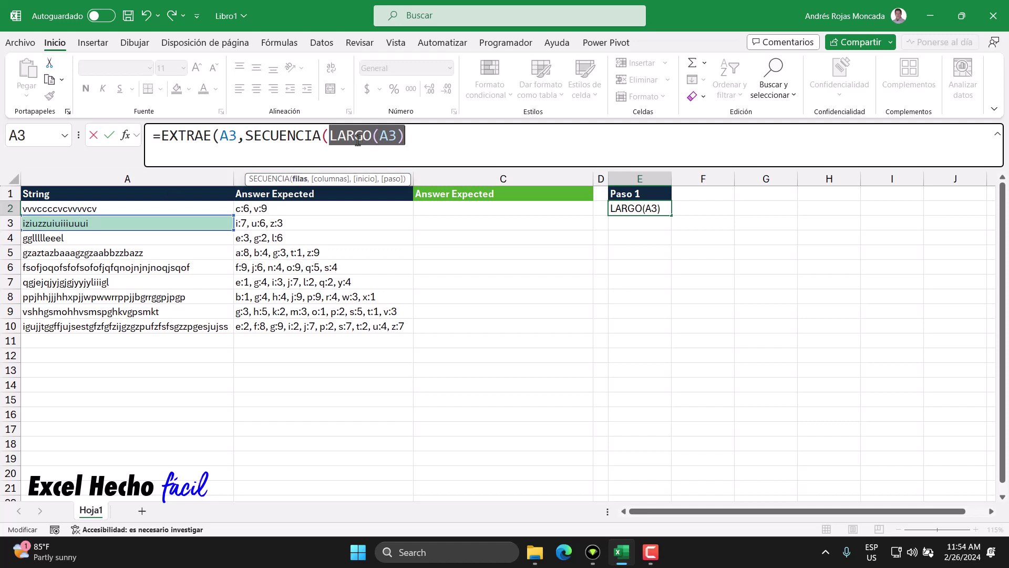
click(411, 135)
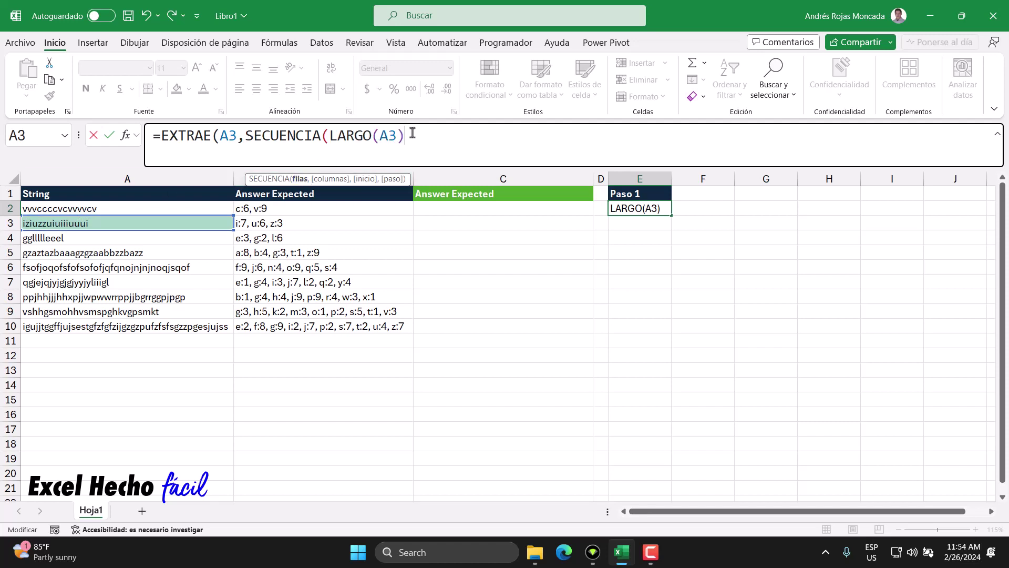
text())
drag(414, 135, 246, 134)
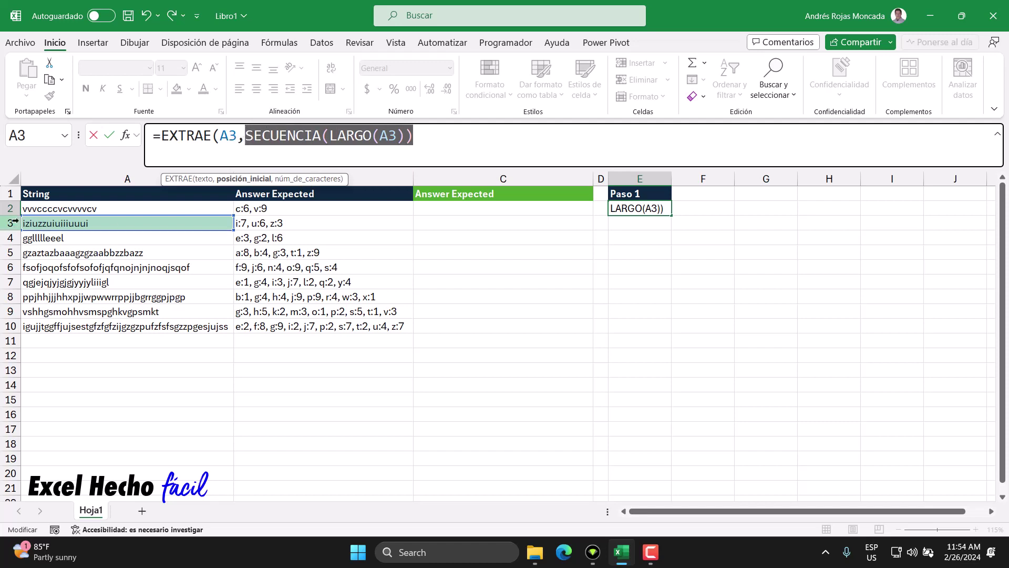
click(437, 136)
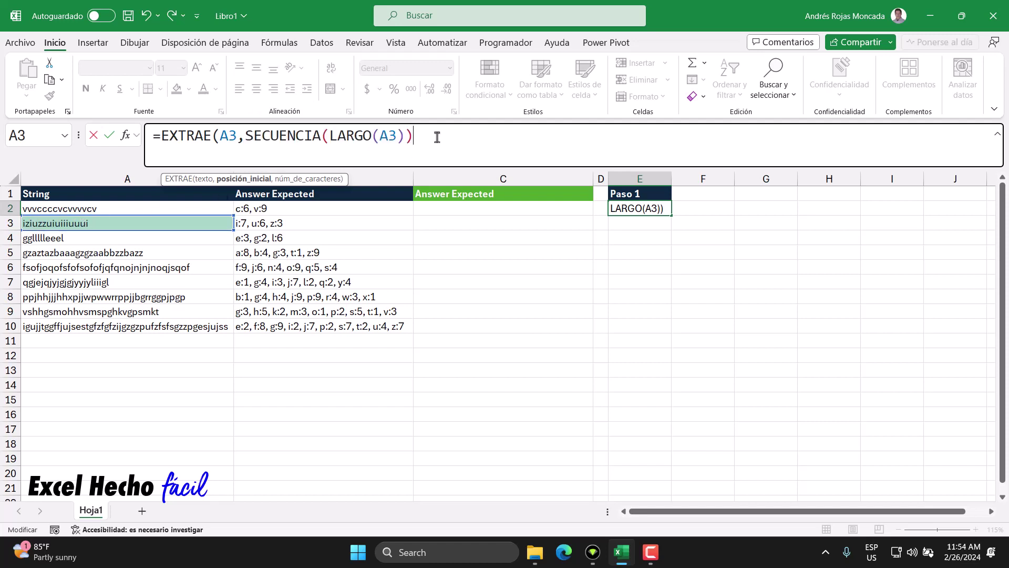
text(,1)
text())
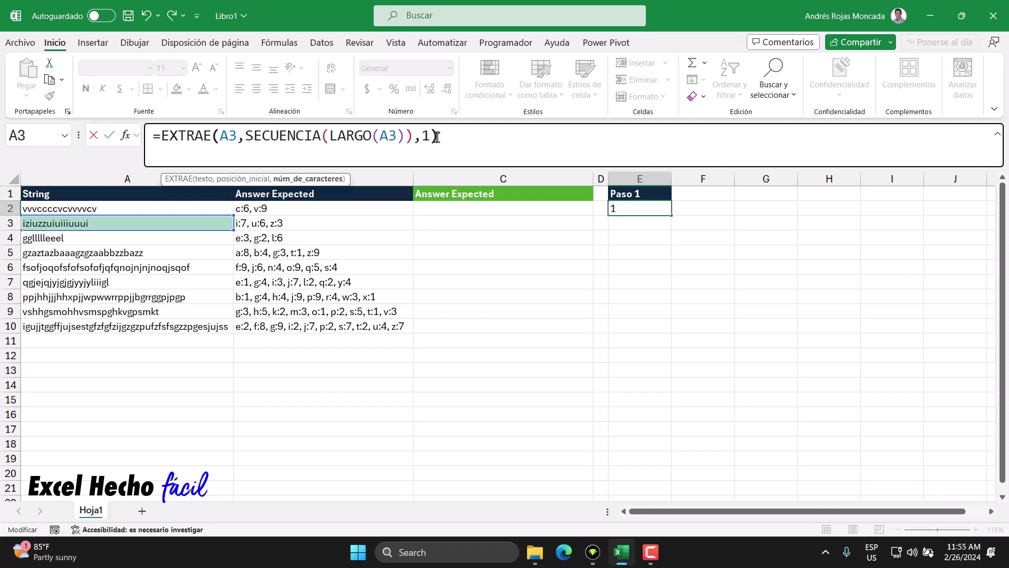
key(Return)
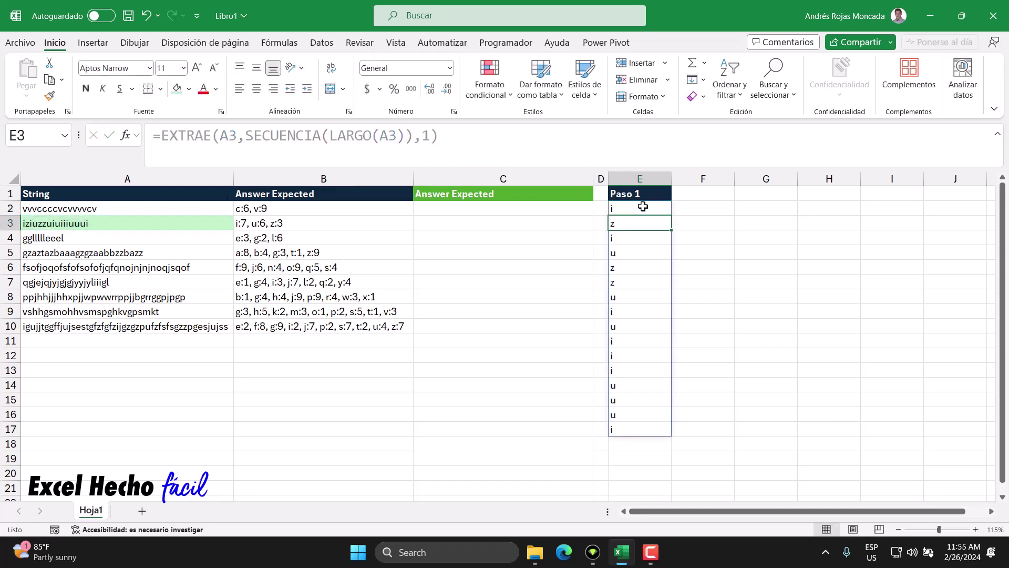
- Check the sixteen spilled letters, then fill E1's heading right into F1 as 'Paso 2'
drag(639, 209, 629, 428)
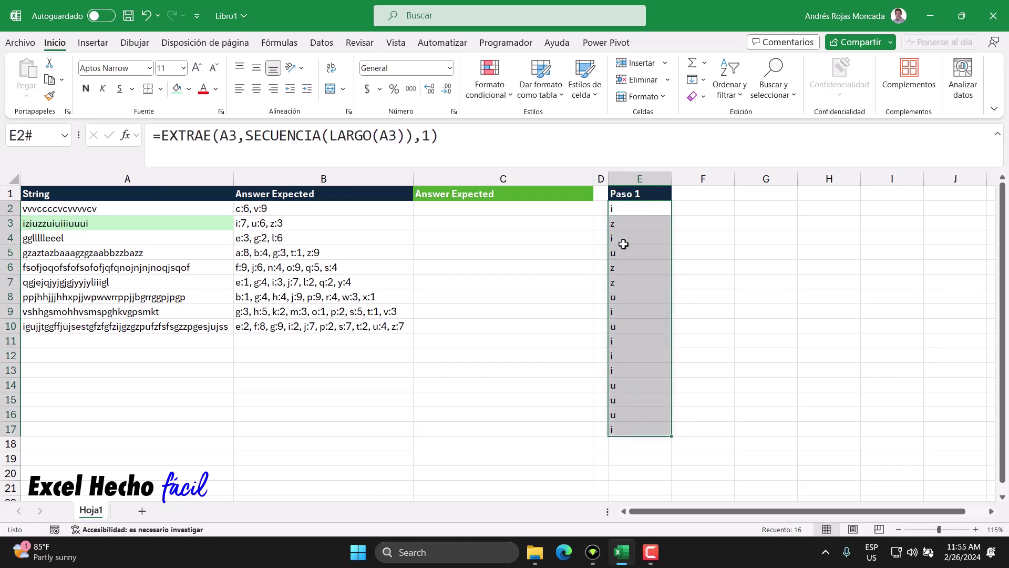
drag(626, 209, 635, 432)
click(647, 194)
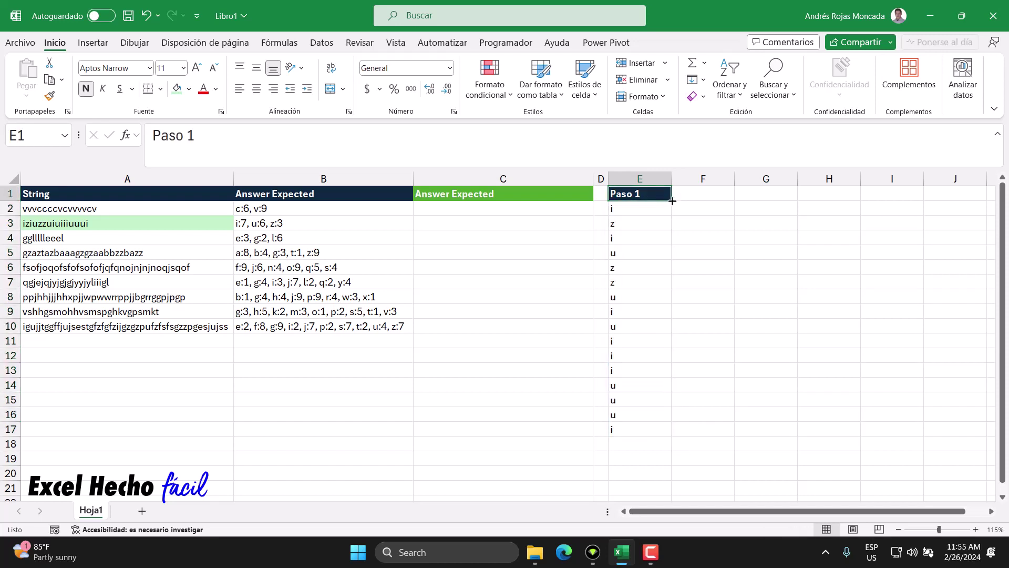
drag(671, 201, 703, 205)
click(703, 209)
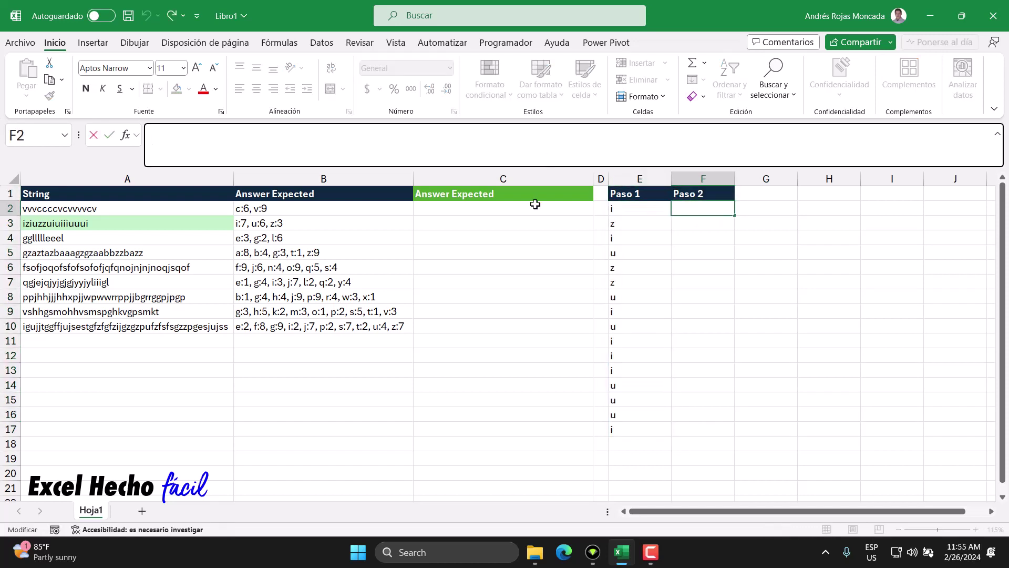
- Start F2's formula as =AGRUPARPOR(E2# with the spilled letters as row fields
text(=agru)
key(Tab)
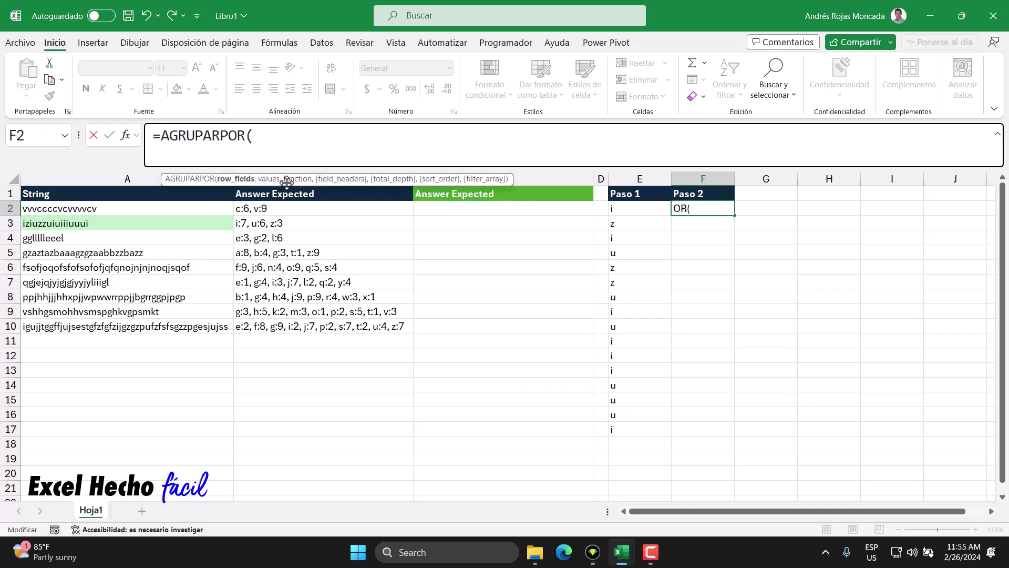
mouse_move(287, 181)
mouse_down()
mouse_move(294, 220)
mouse_move(272, 352)
mouse_up()
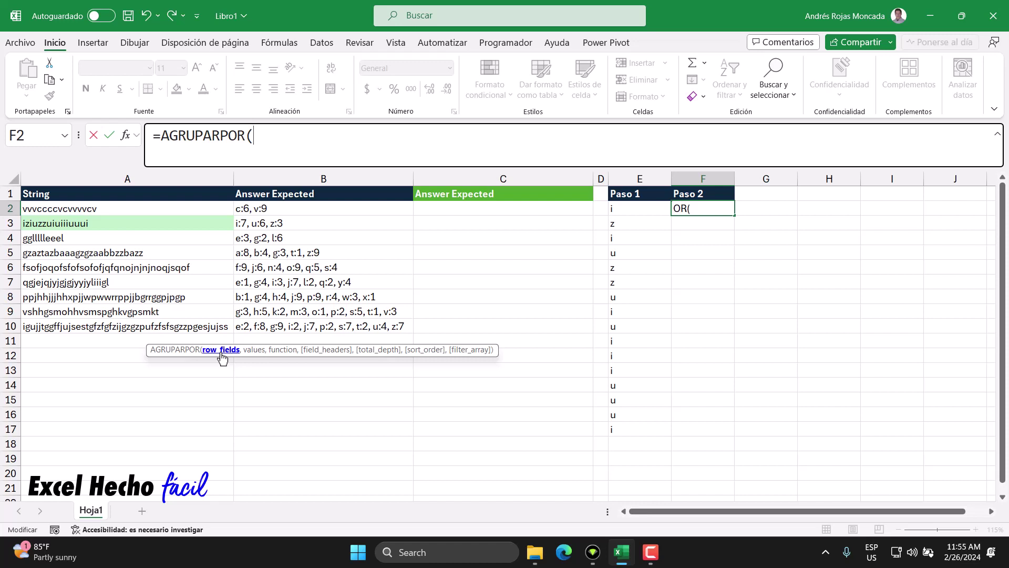
click(642, 205)
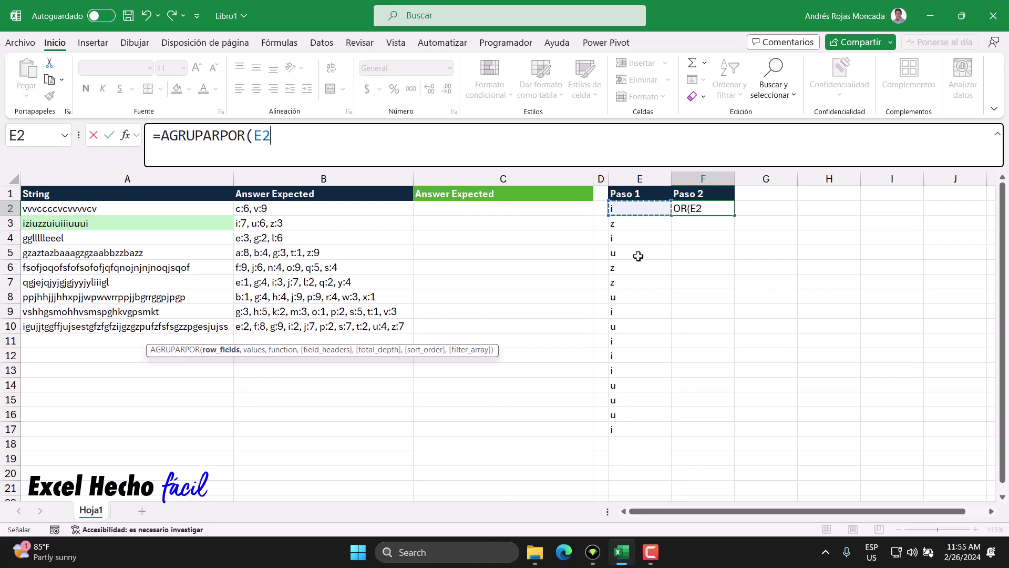
text(#)
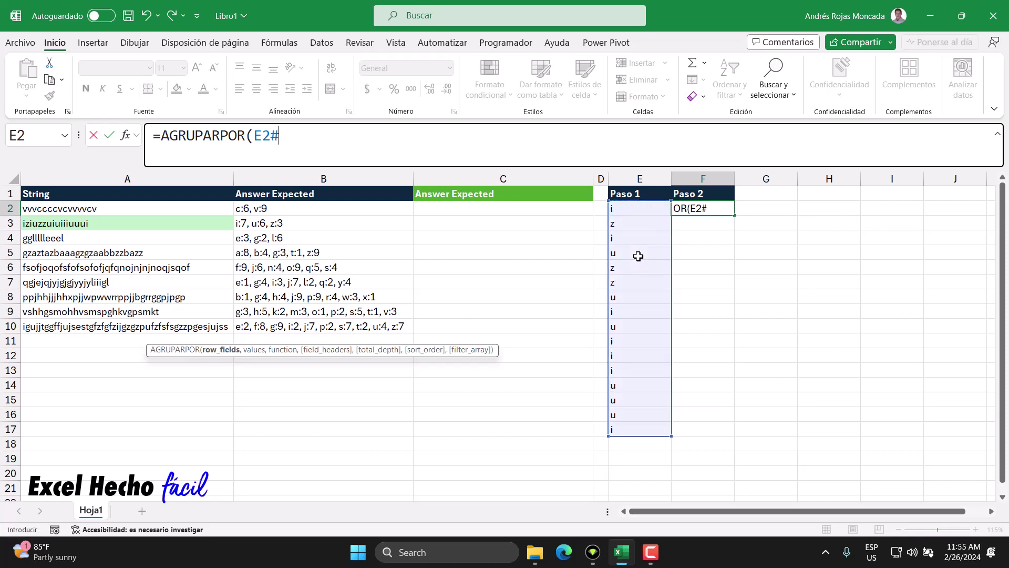
click(298, 139)
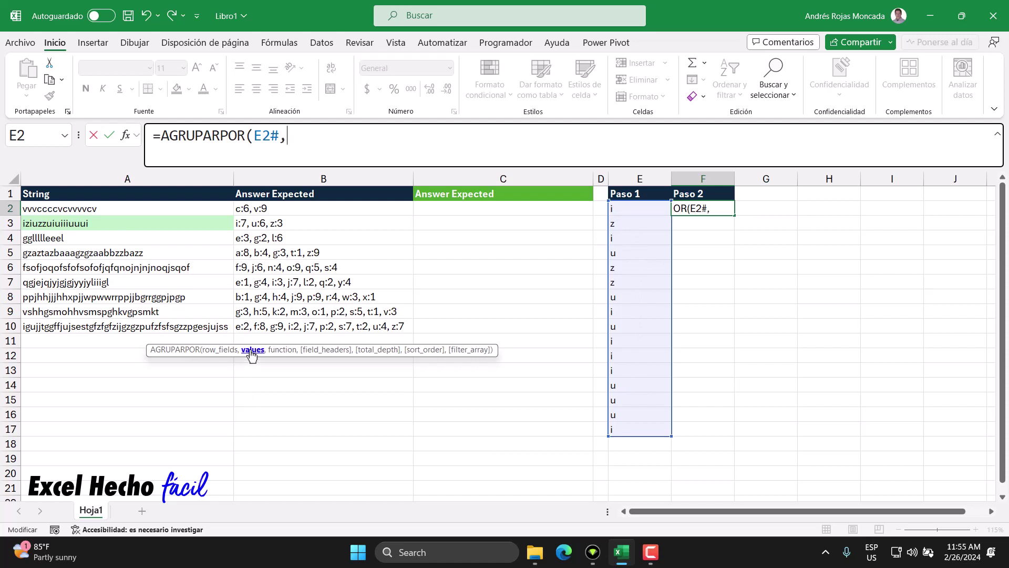
- Add E2# as the values and CONTARA as the function, ending with a comma
click(630, 209)
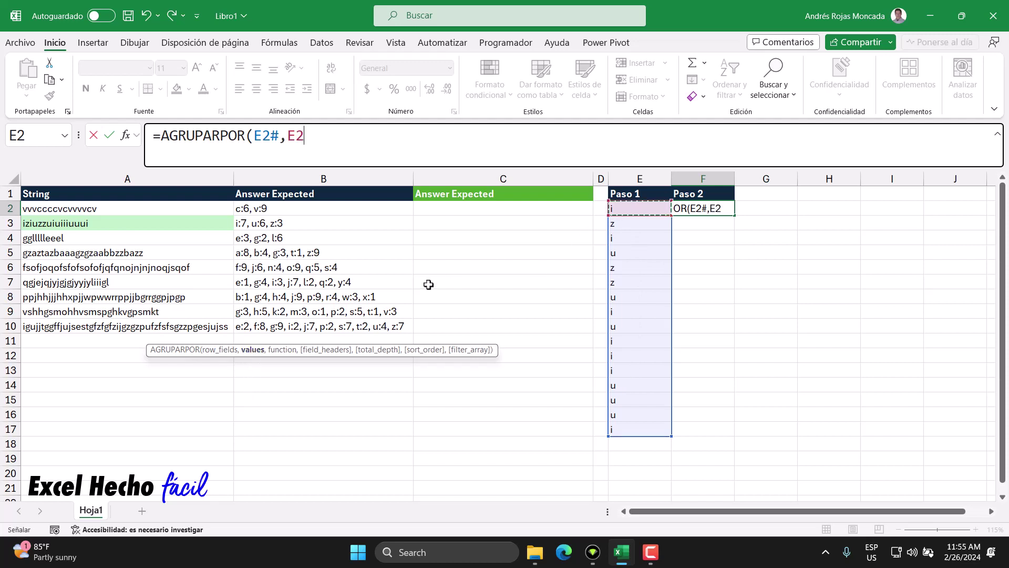
text(#)
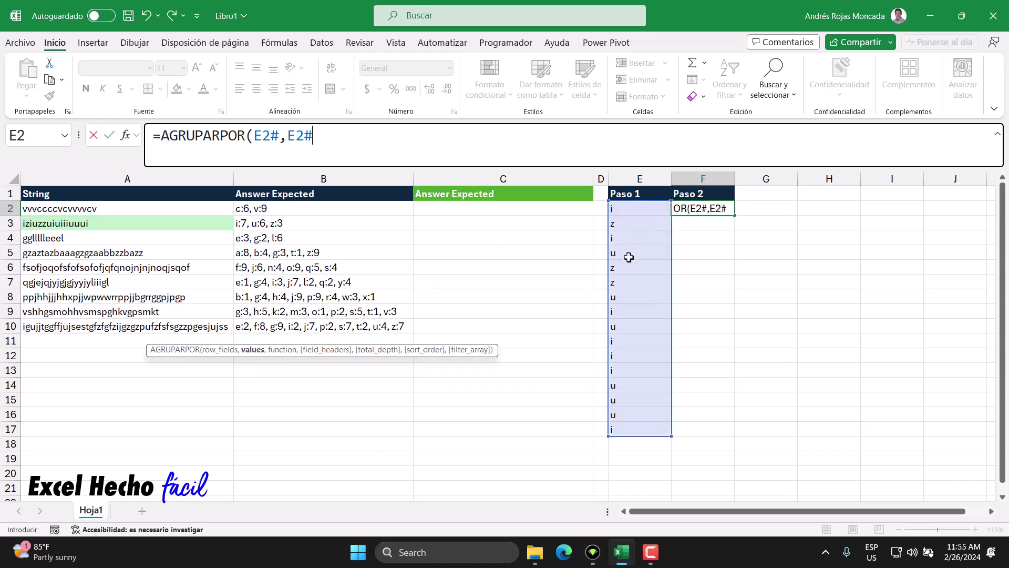
text(,c)
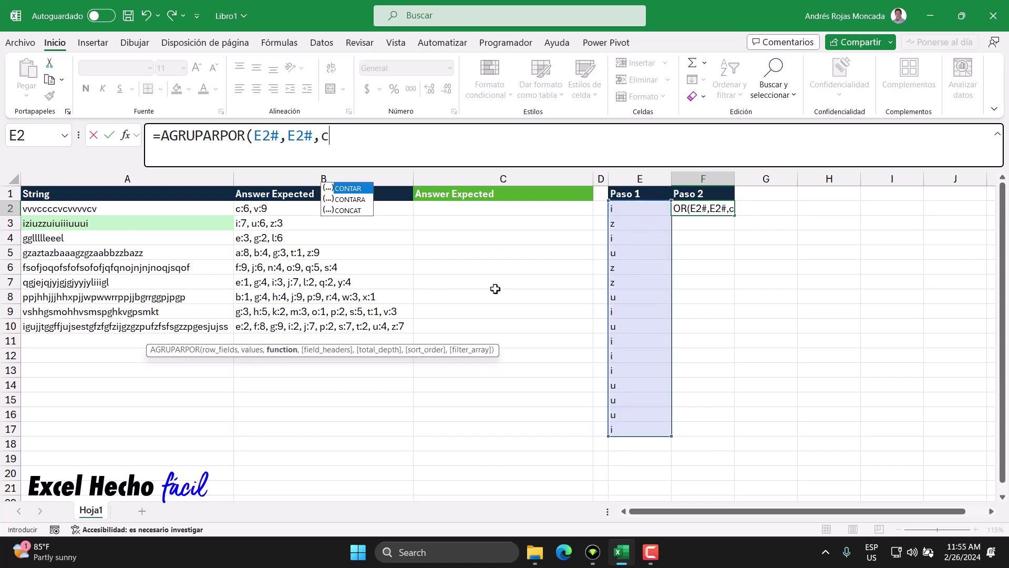
text(ontya)
key(BackSpace)
key(BackSpace)
key(BackSpace)
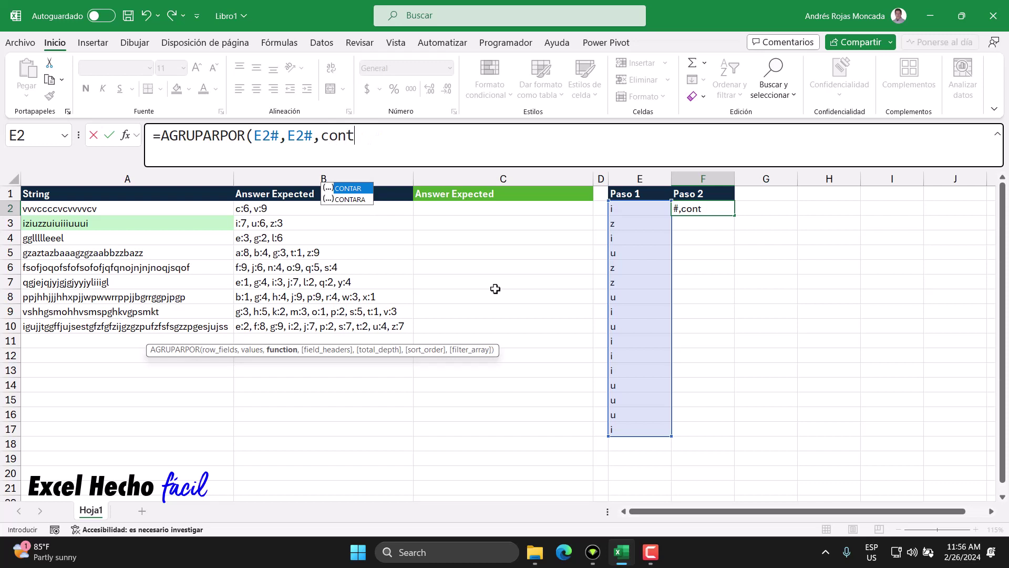
key(Down)
key(Tab)
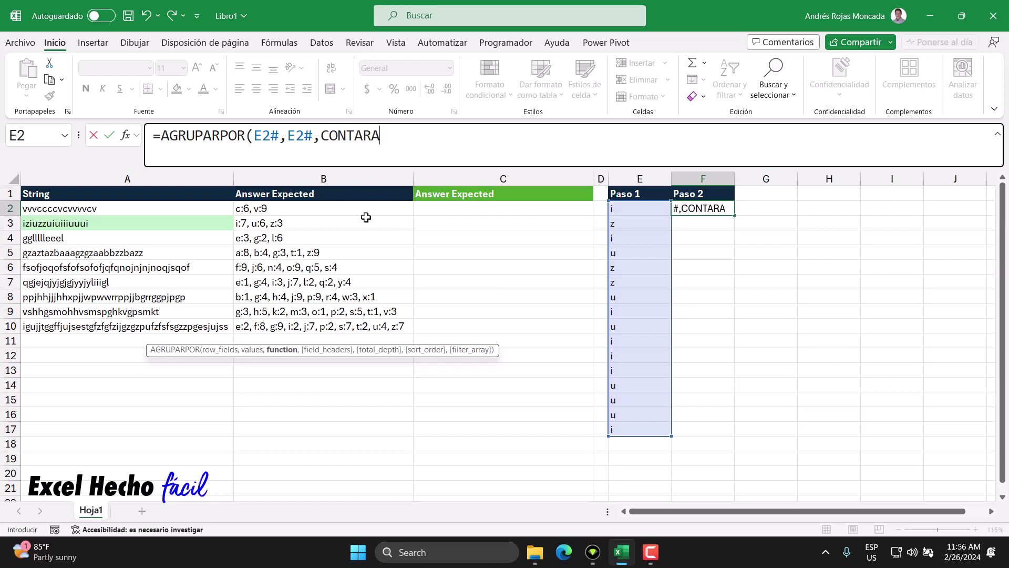
drag(320, 139, 395, 137)
click(388, 138)
drag(313, 136, 288, 135)
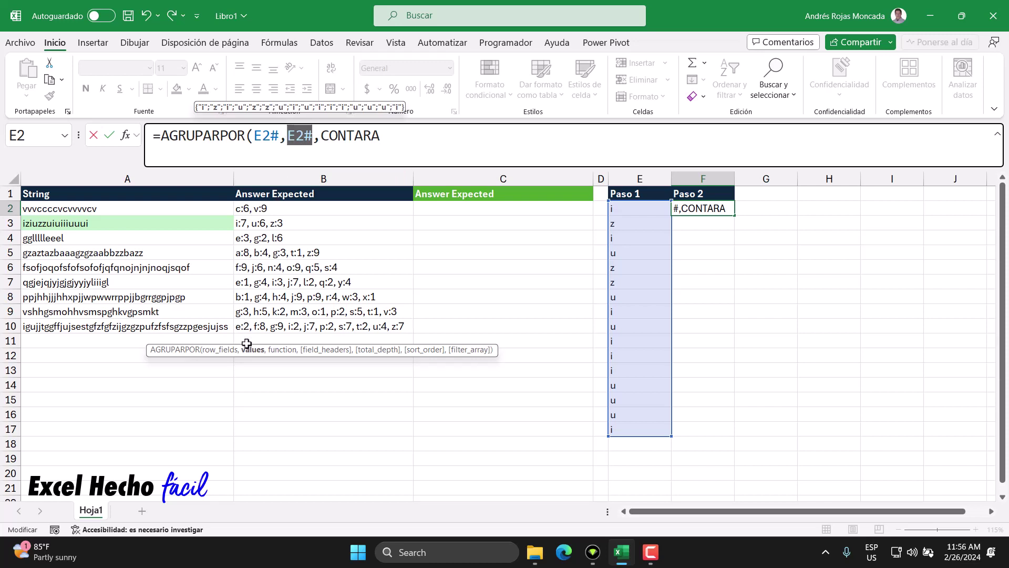
click(404, 133)
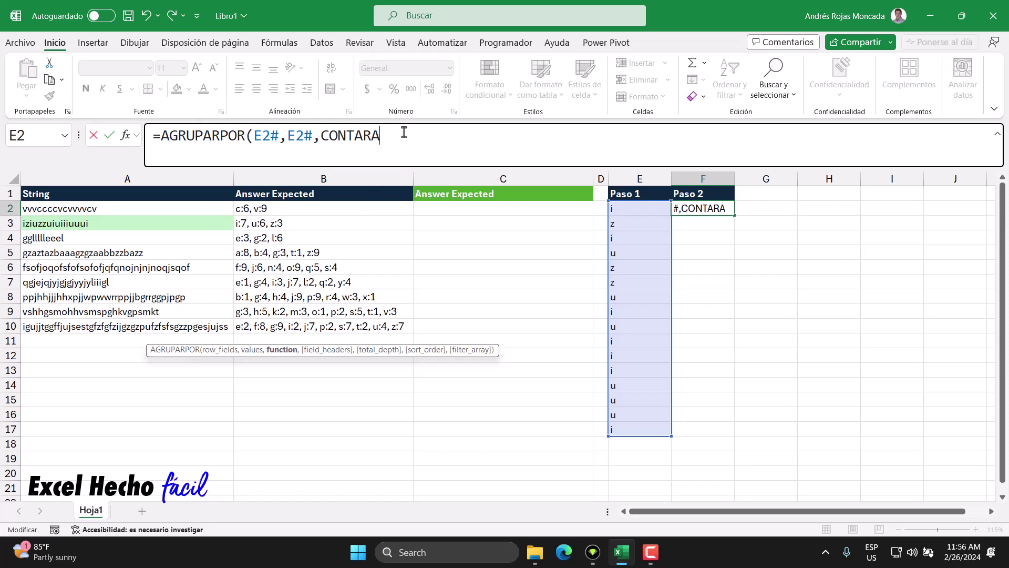
text(,)
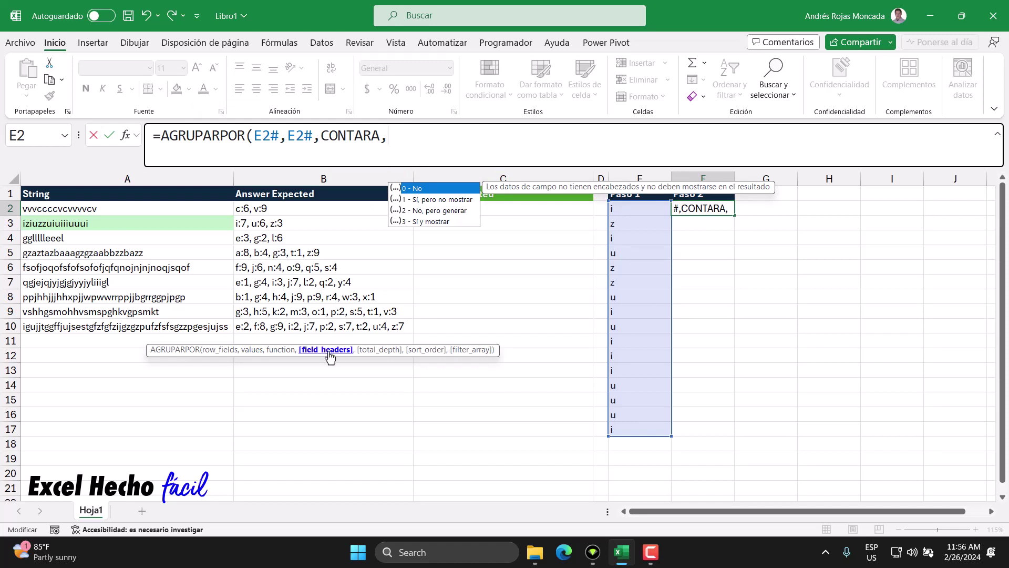
- Finish F2's formula with 0,0,1) for no headers, no totals and ascending sort
double_click(414, 191)
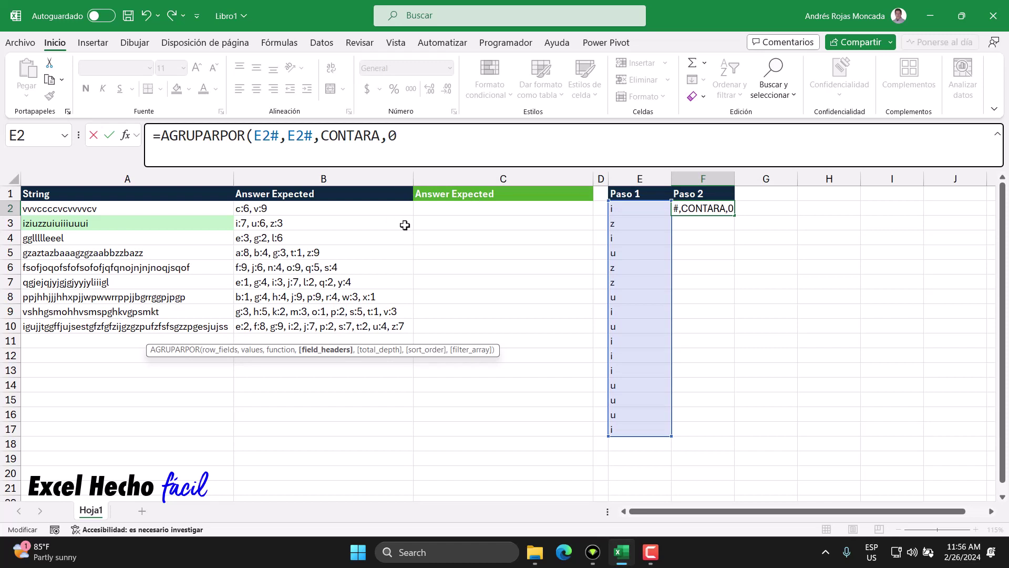
text(,)
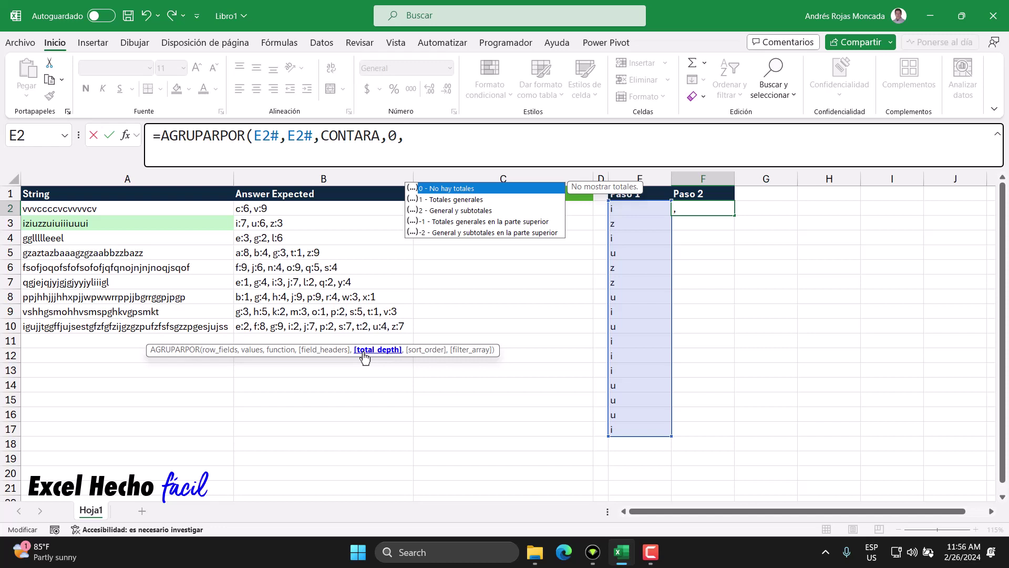
double_click(435, 193)
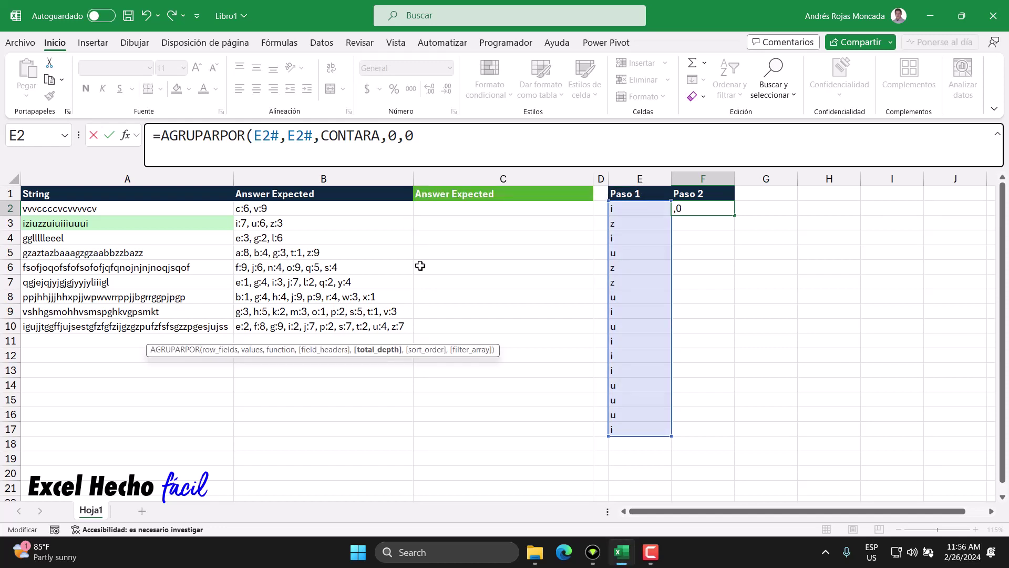
text(,)
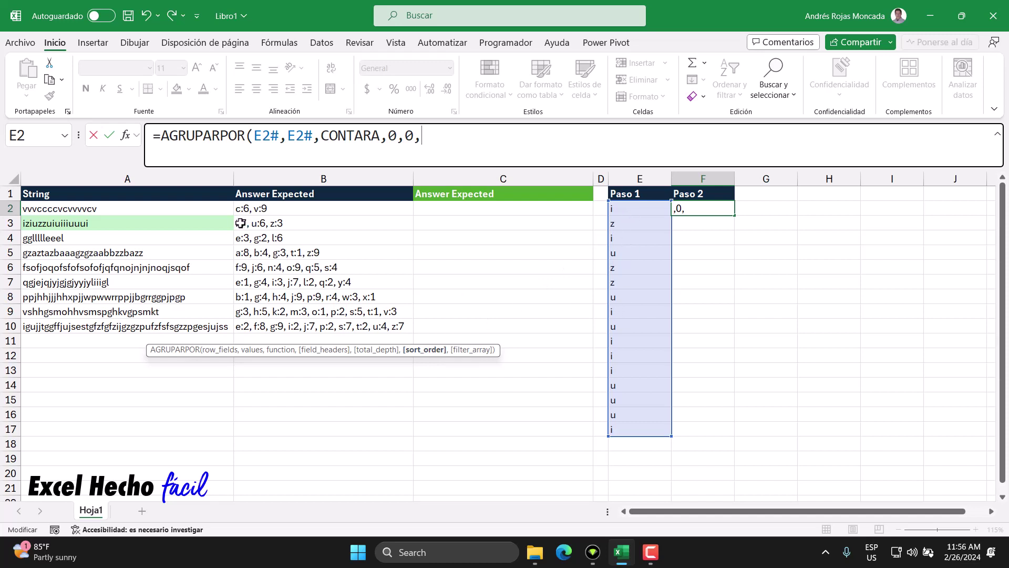
drag(279, 138, 257, 138)
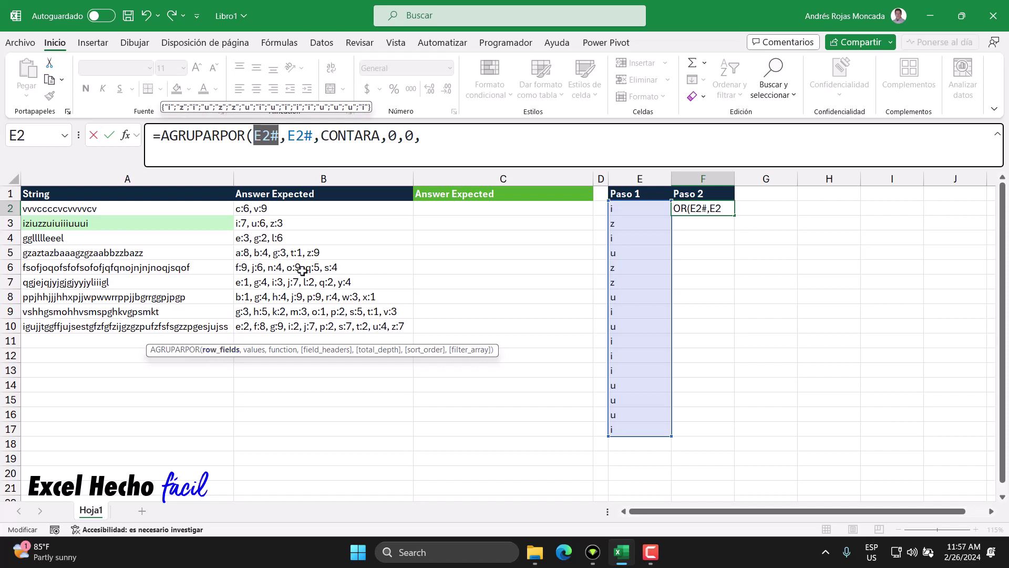
click(425, 136)
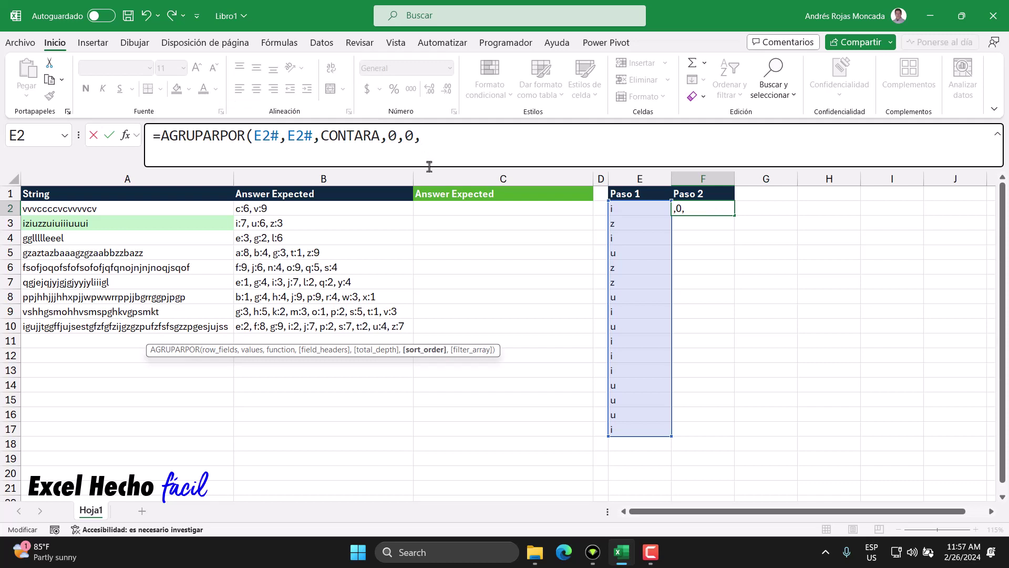
text(-1)
key(BackSpace)
key(BackSpace)
text(1)
drag(283, 135, 252, 136)
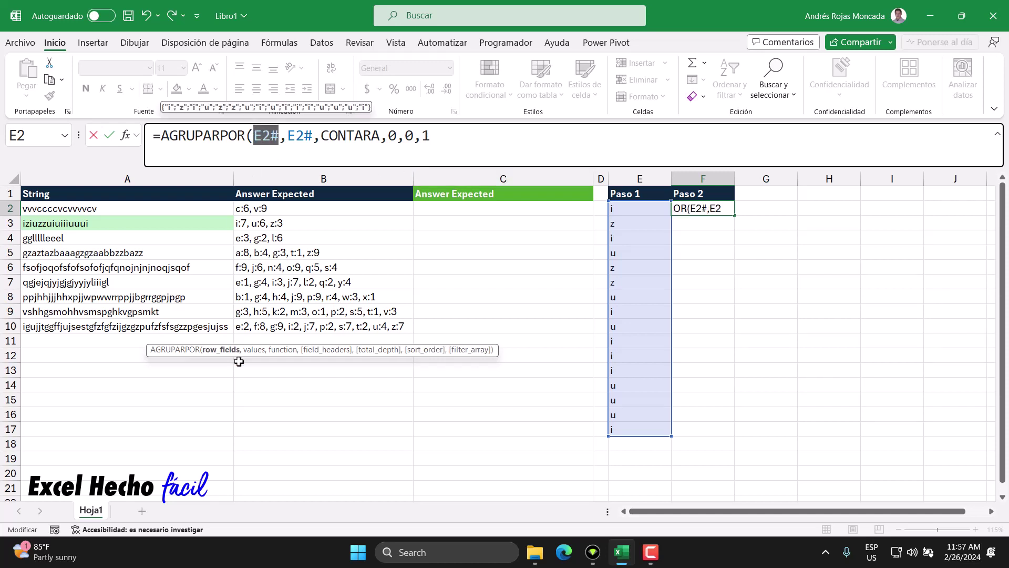
click(452, 137)
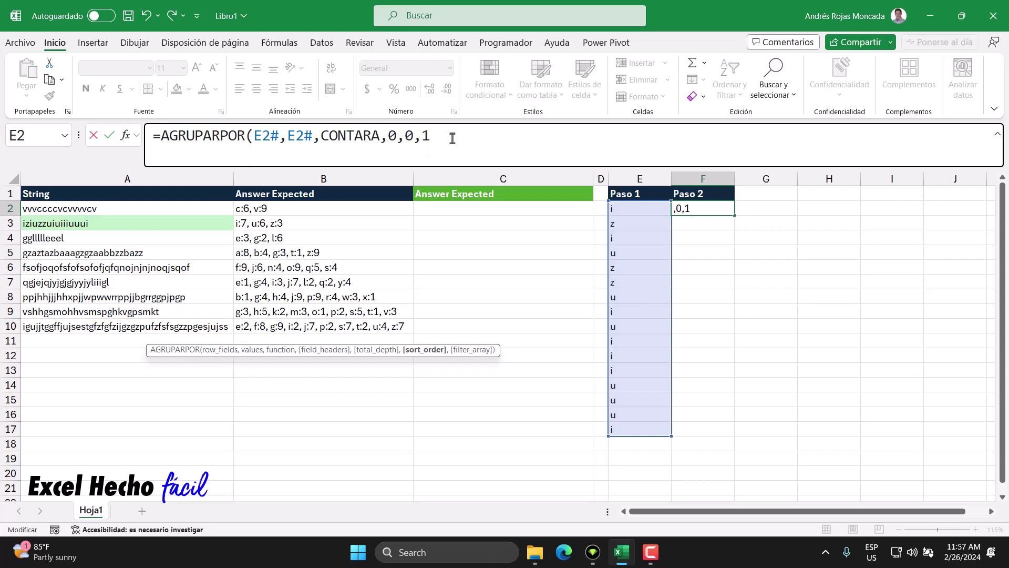
text())
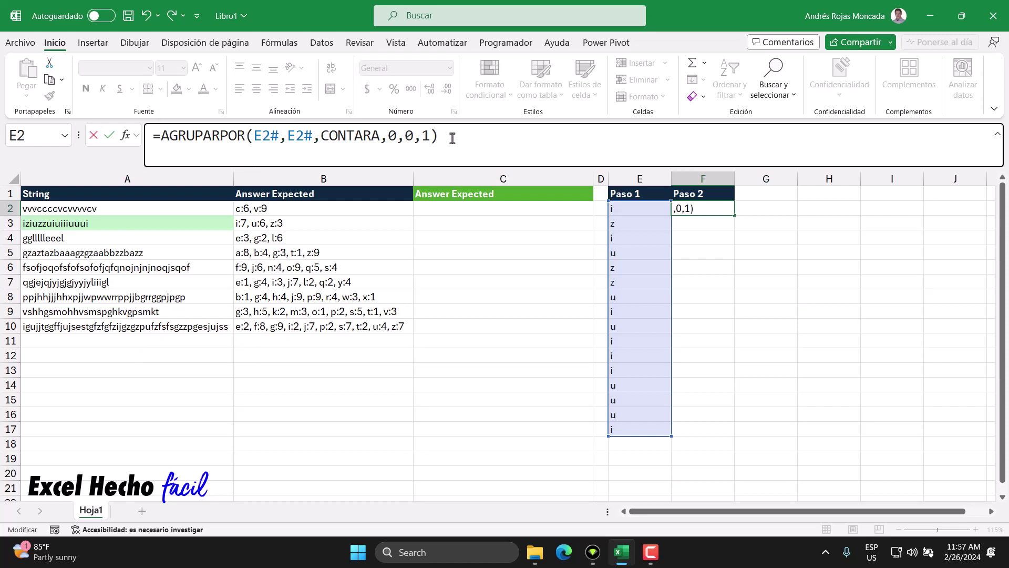
key(Return)
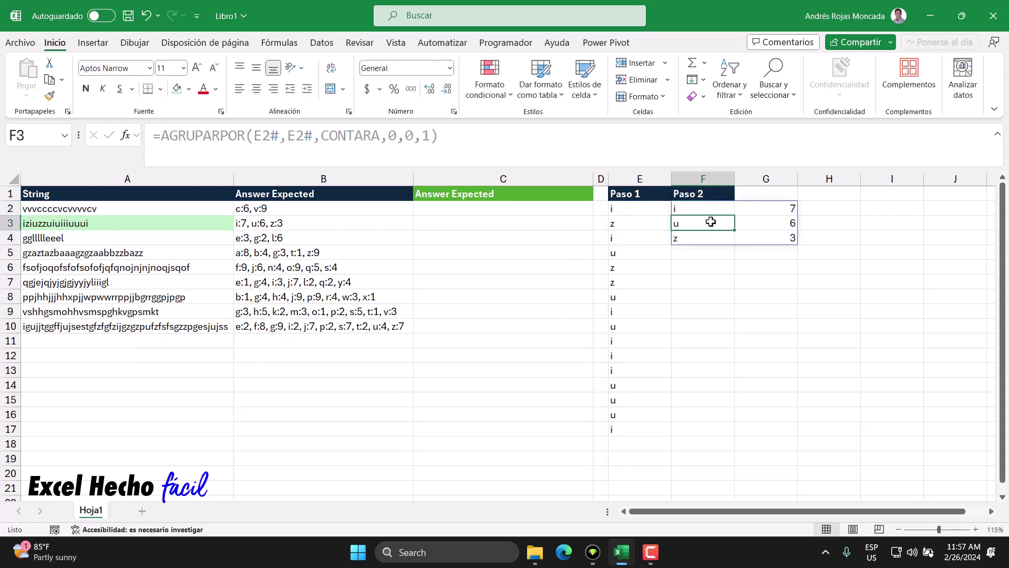
drag(703, 208, 751, 238)
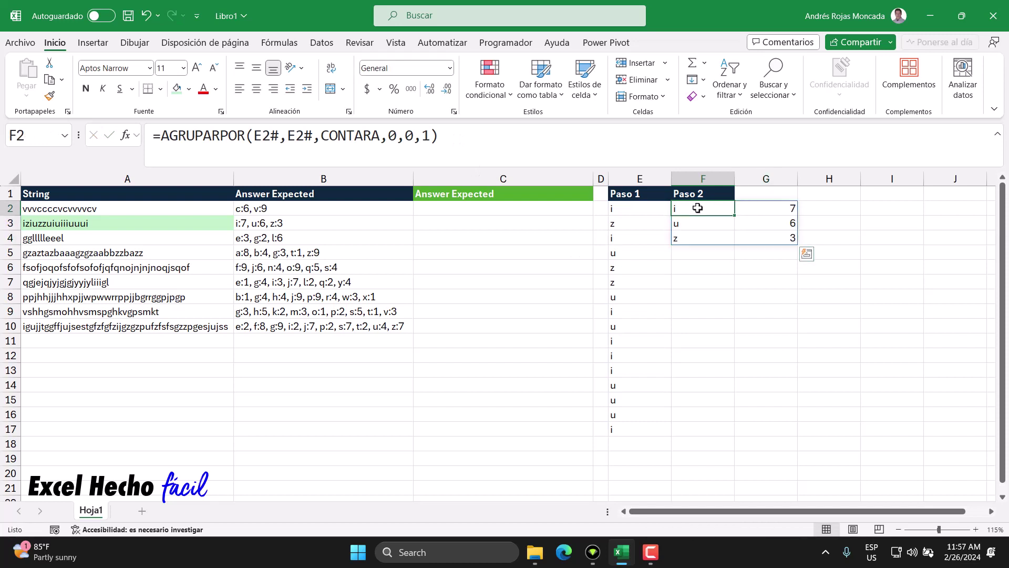
drag(702, 214, 639, 429)
click(657, 212)
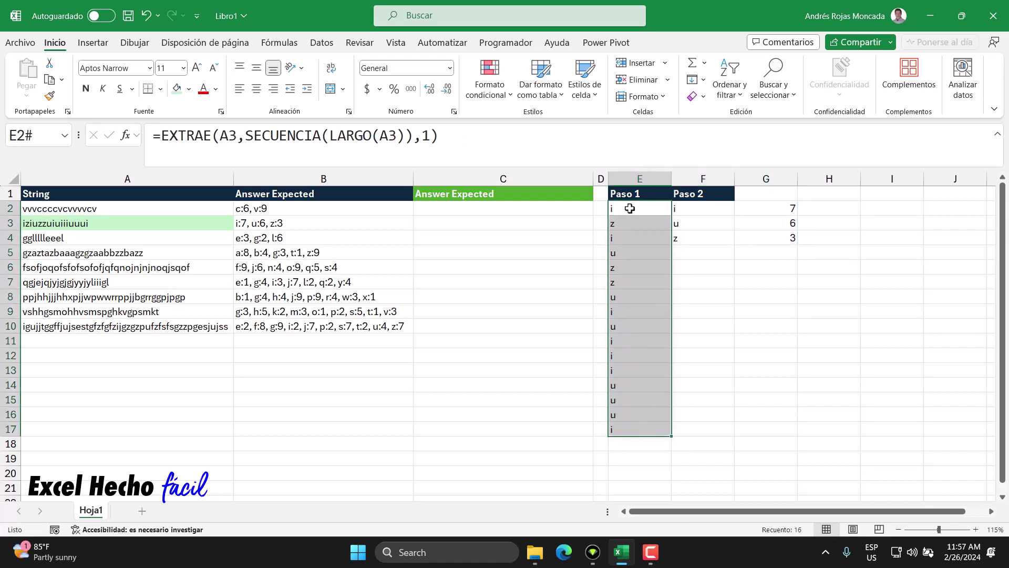
click(683, 215)
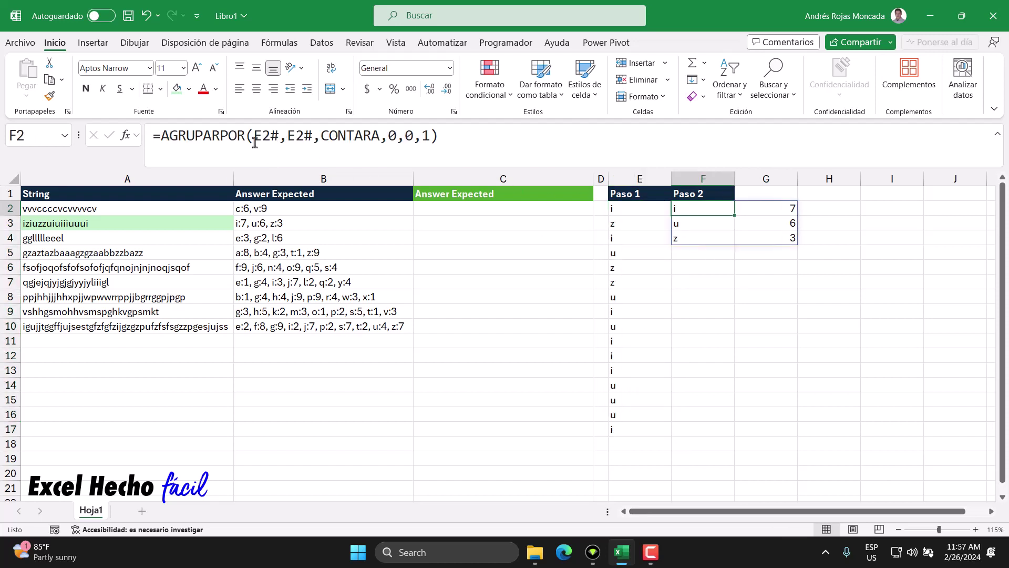
drag(279, 136, 254, 135)
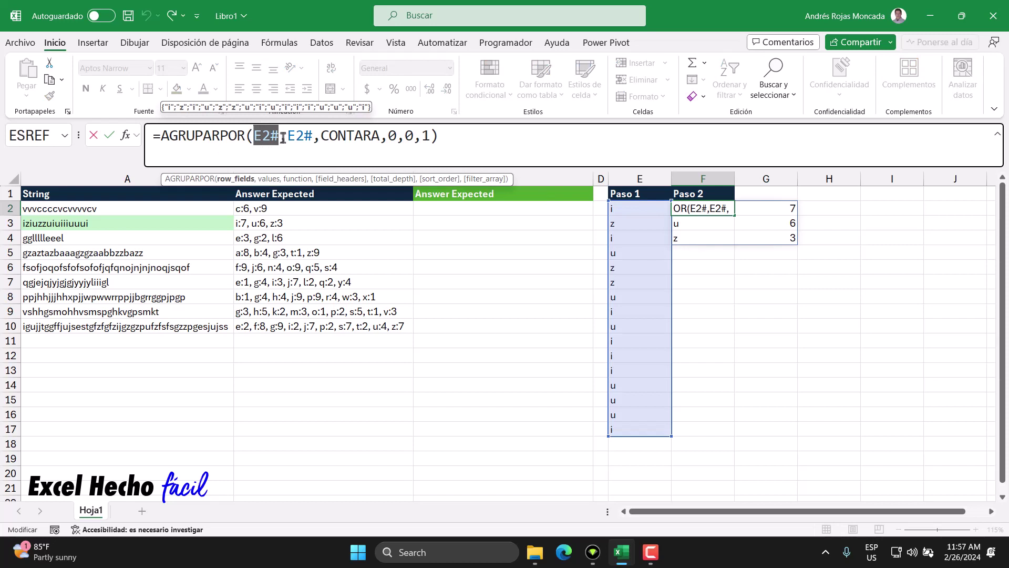
drag(288, 136, 313, 136)
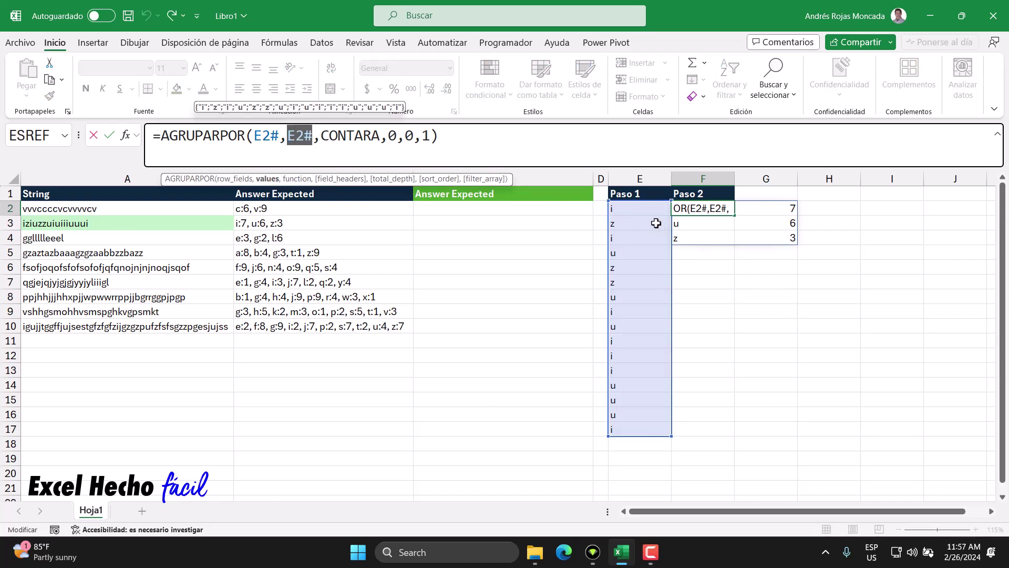
key(Return)
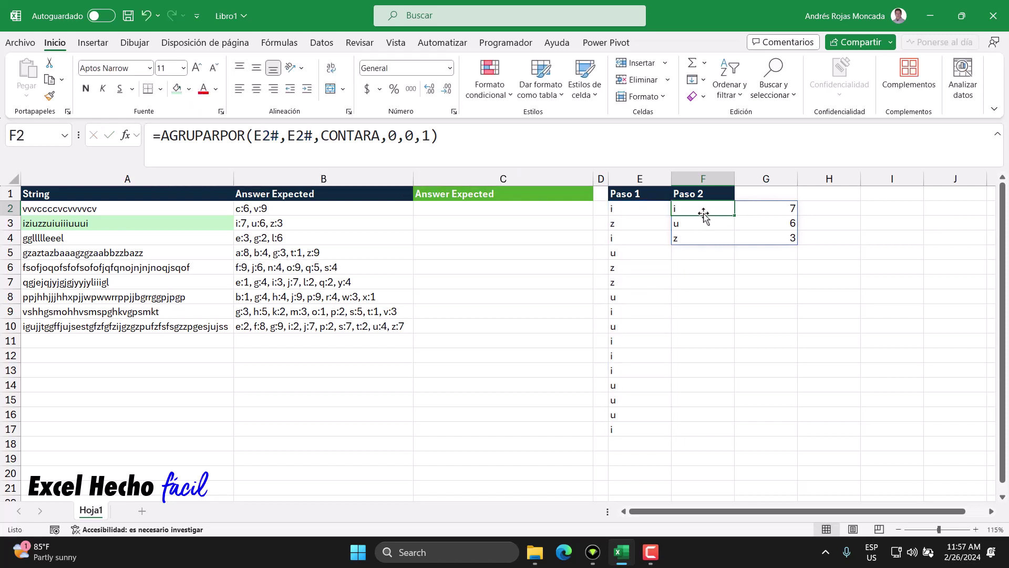
drag(703, 208, 704, 236)
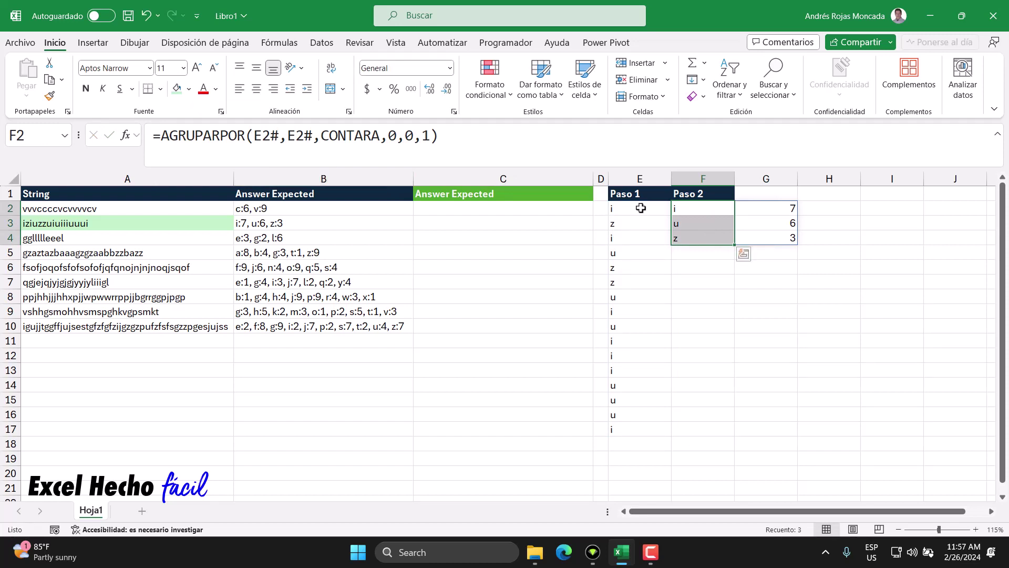
mouse_move(762, 209)
drag(763, 208, 762, 239)
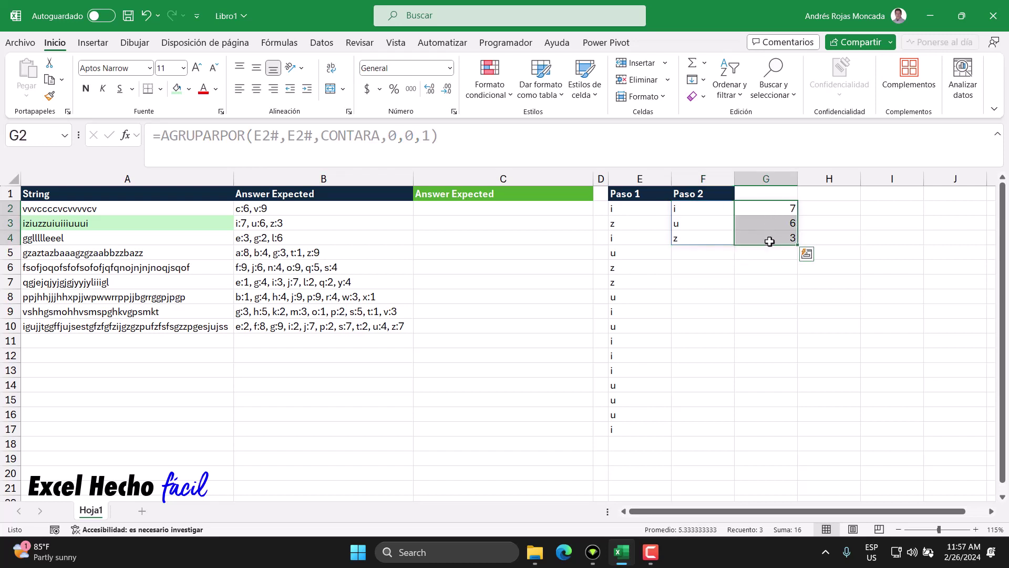
click(773, 209)
click(773, 223)
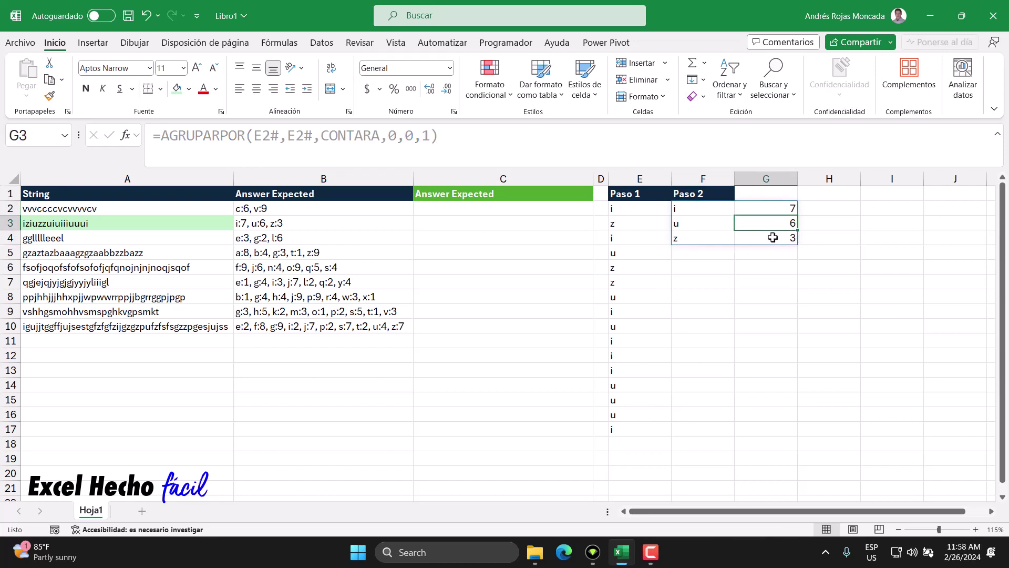
click(773, 238)
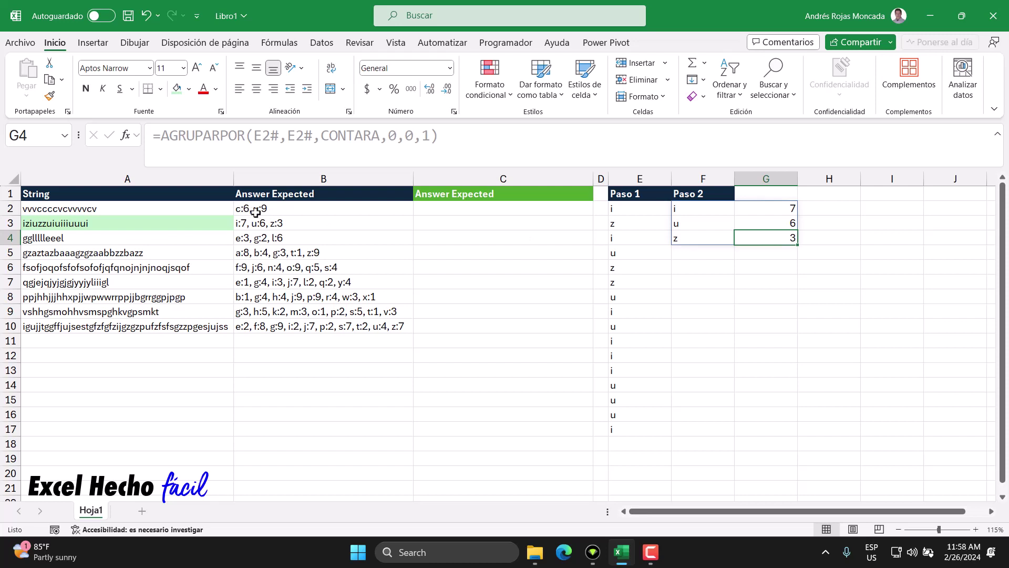
drag(694, 211, 768, 235)
- Enter 'Frecuencia' in G1, fill it green, and check the grouped result F2:G4
click(757, 194)
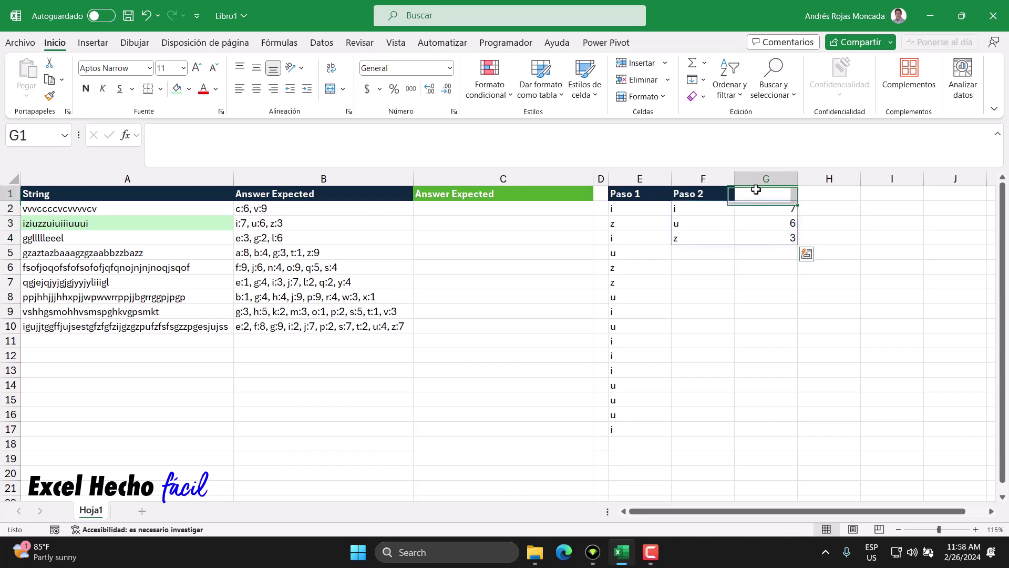
text(Frecue)
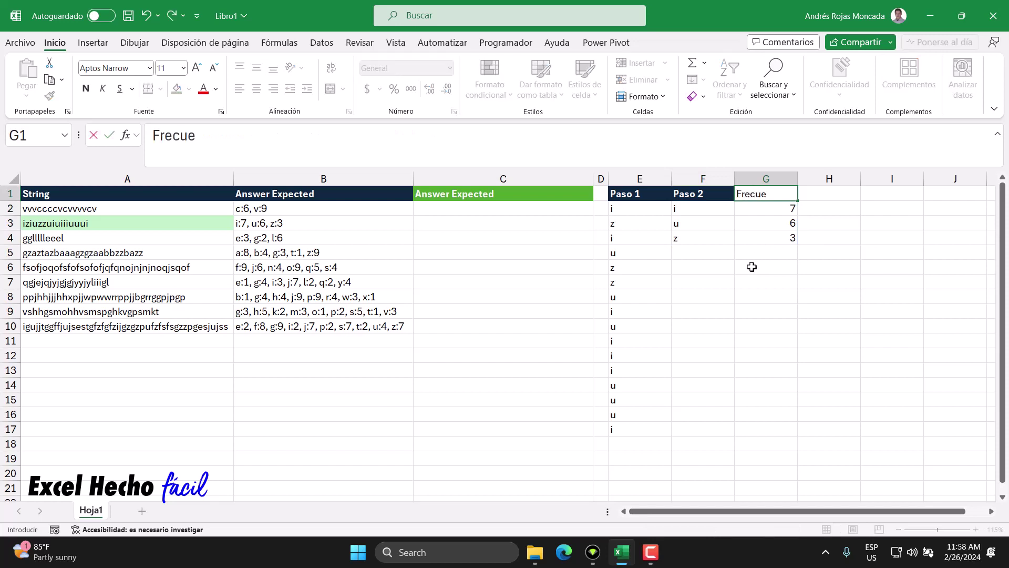
text(ncia)
key(Return)
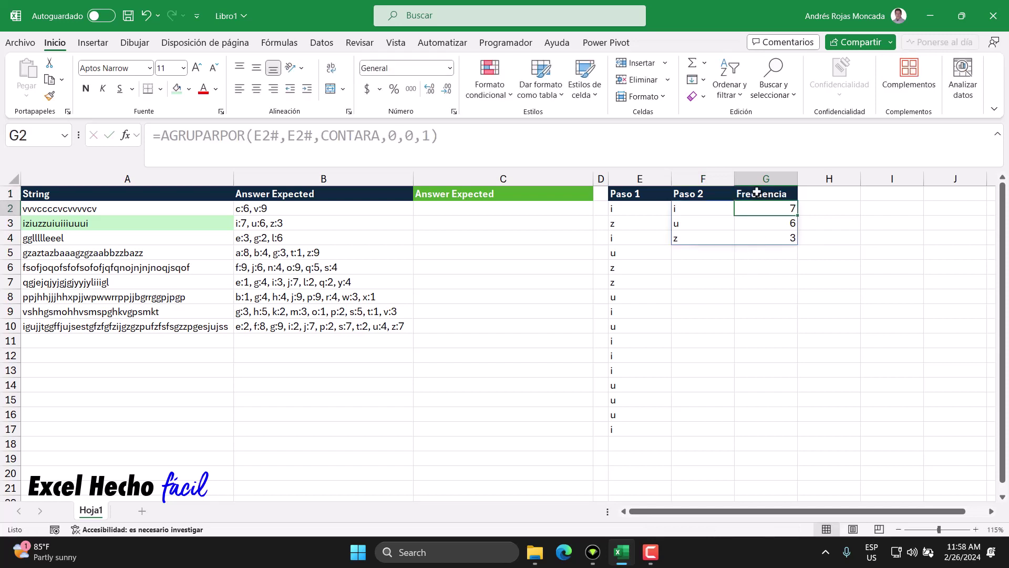
click(757, 192)
click(189, 89)
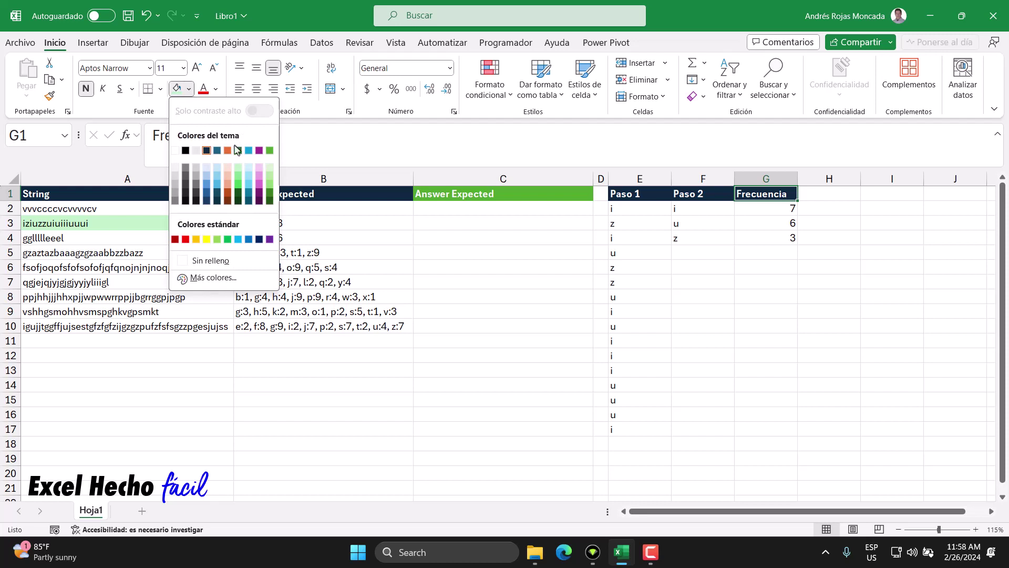
click(269, 150)
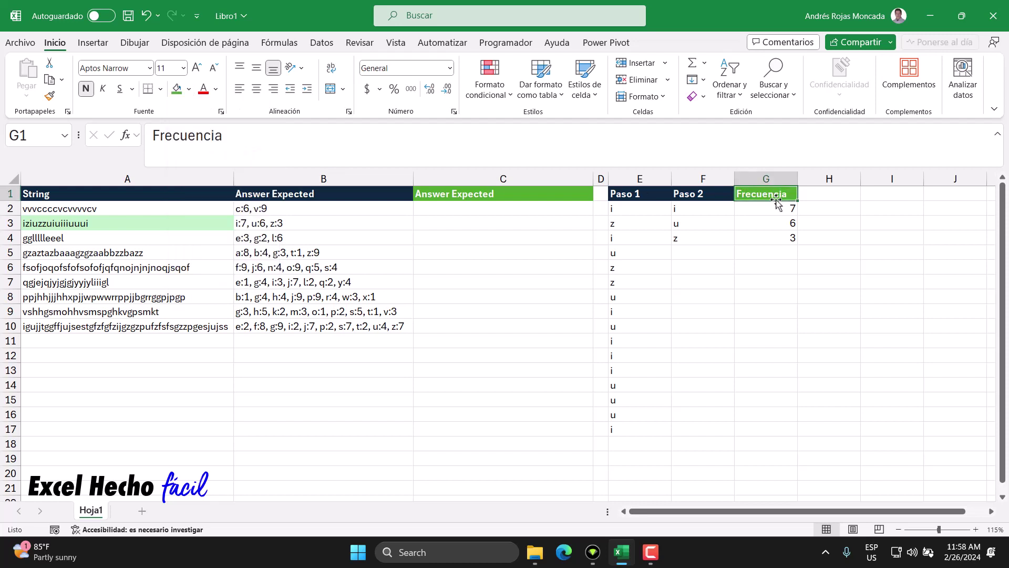
drag(691, 211, 776, 239)
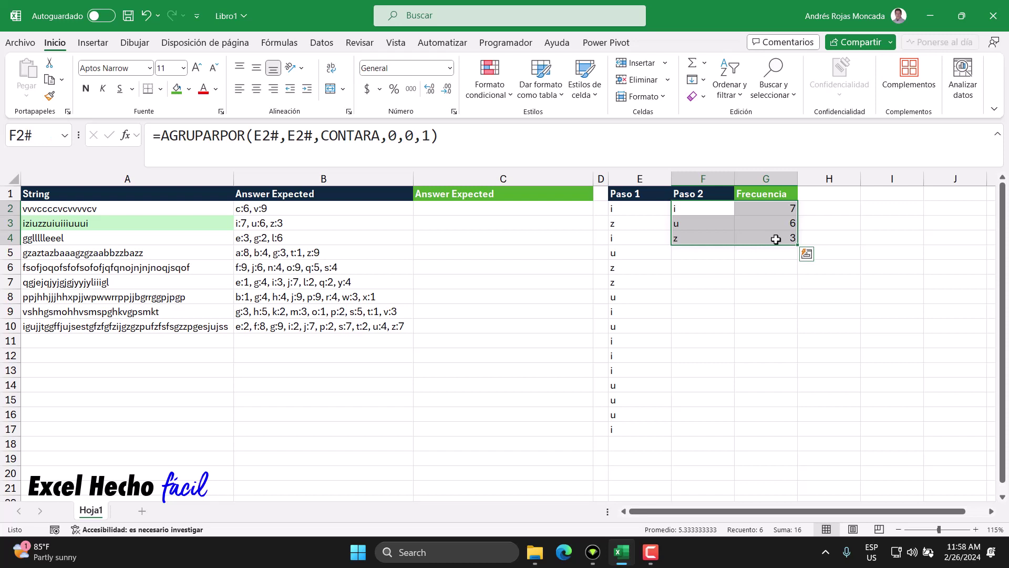
click(705, 213)
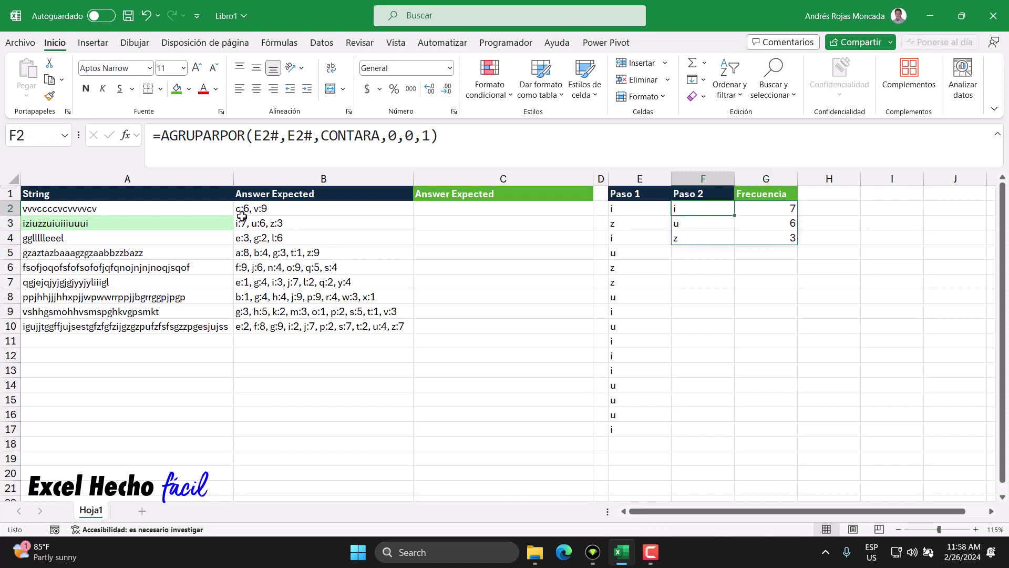
click(271, 217)
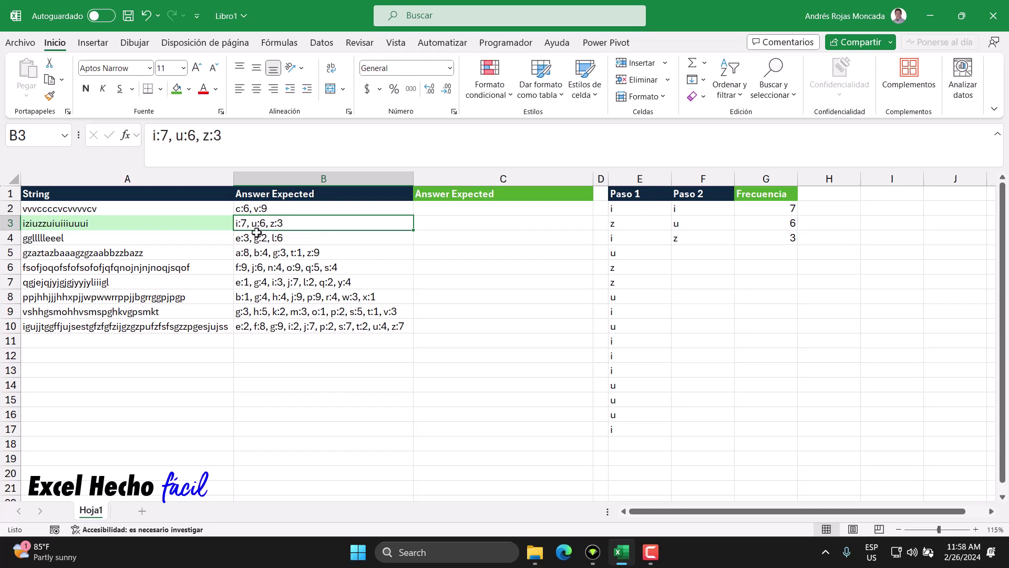
double_click(250, 222)
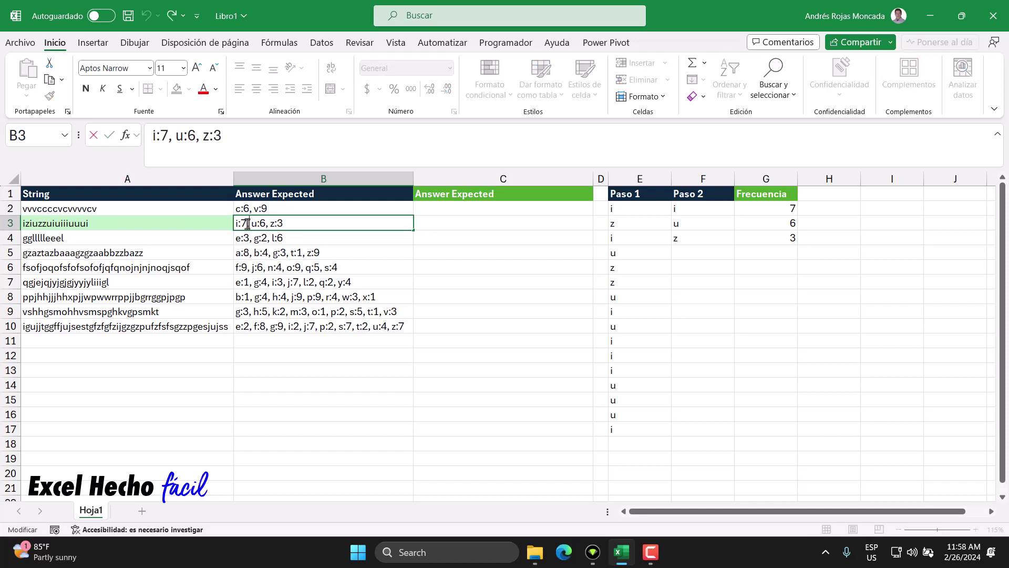
drag(245, 224, 236, 222)
drag(259, 223, 251, 224)
drag(270, 223, 283, 224)
key(Escape)
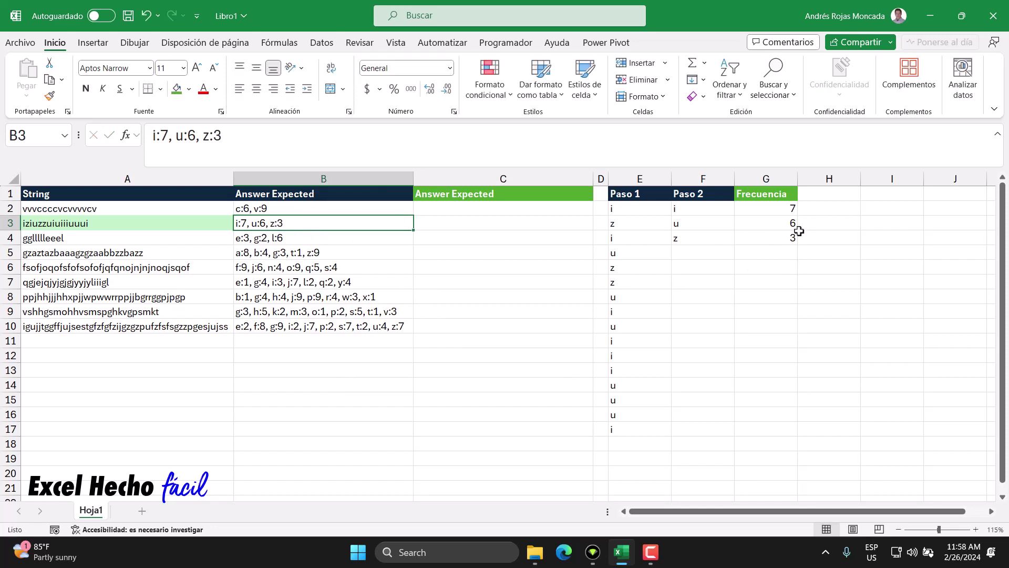
drag(713, 209, 705, 238)
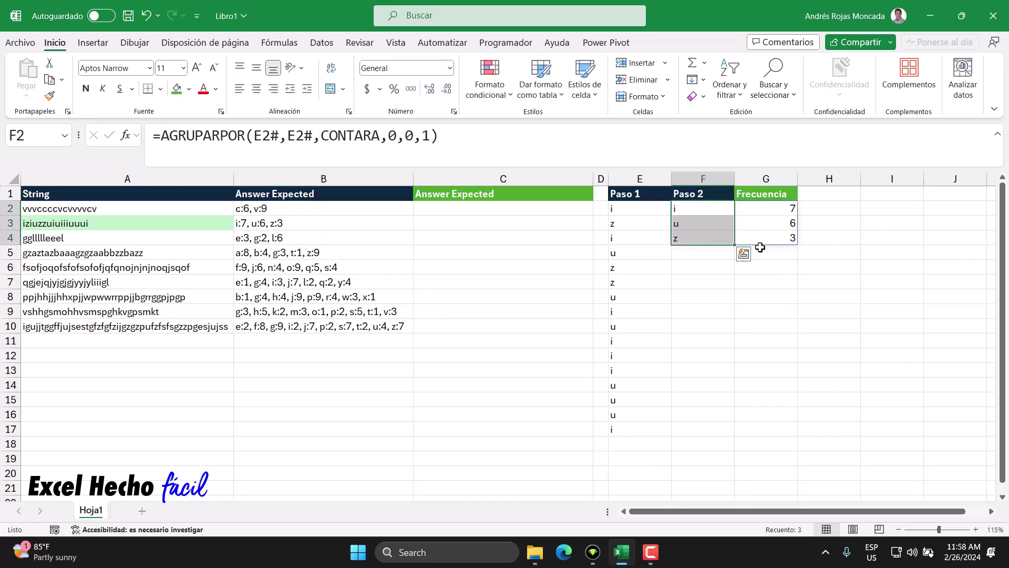
drag(765, 208, 766, 237)
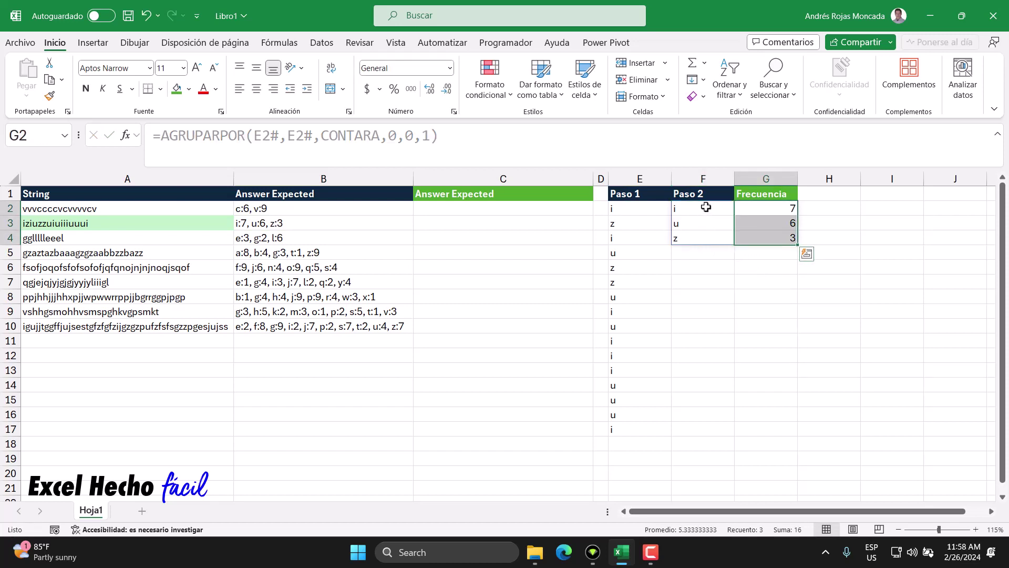
mouse_move(706, 207)
mouse_down()
mouse_move(703, 240)
mouse_move(764, 213)
mouse_move(742, 234)
mouse_up()
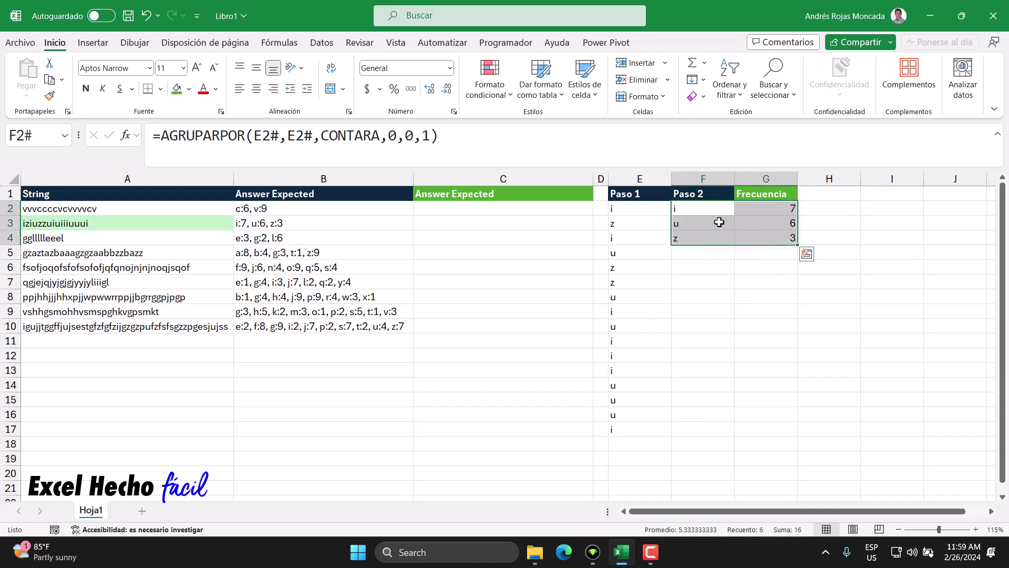
drag(755, 208, 755, 243)
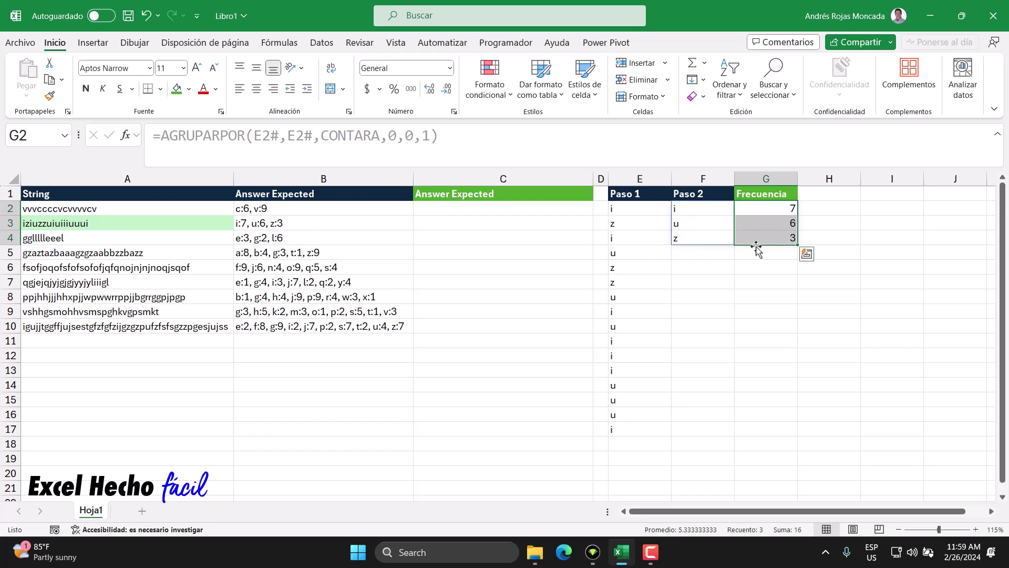
click(294, 222)
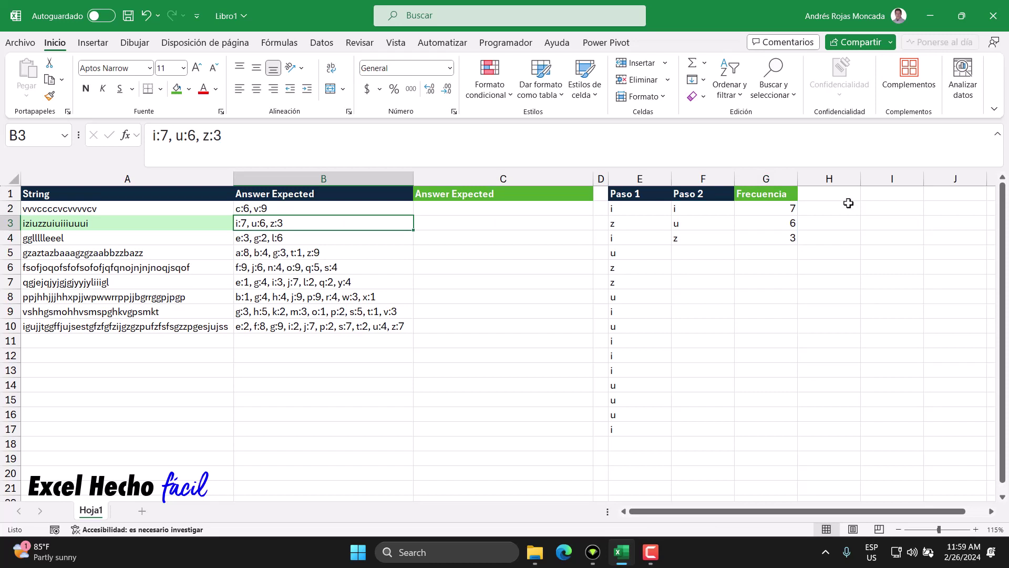
drag(703, 264, 705, 428)
drag(710, 267, 706, 297)
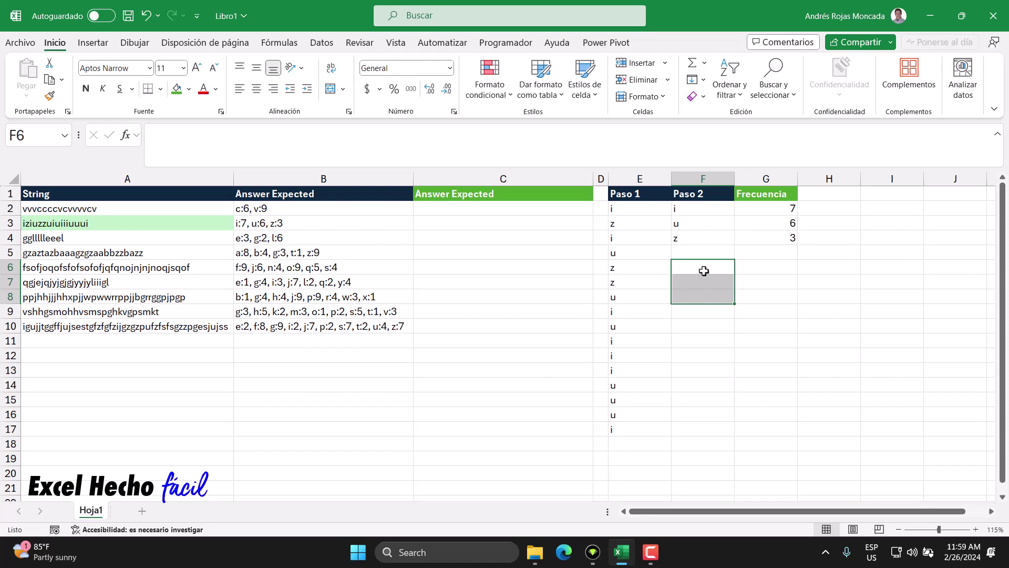
click(678, 210)
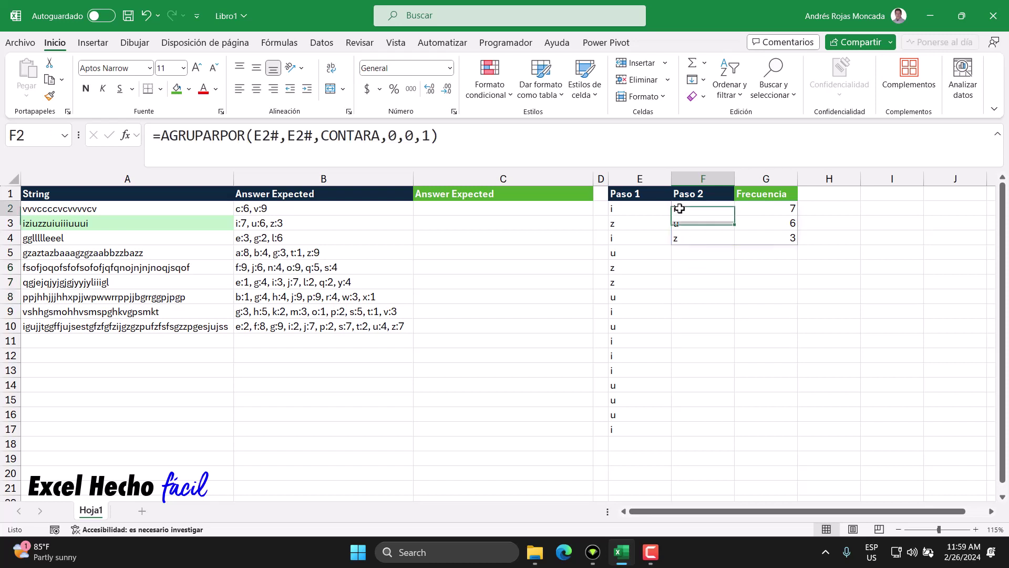
click(783, 210)
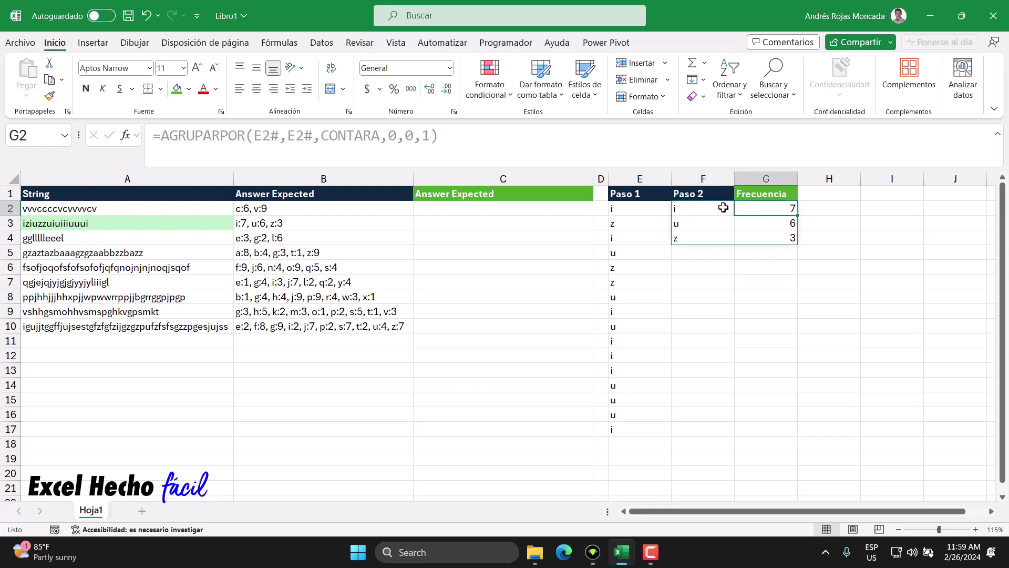
click(710, 223)
click(768, 222)
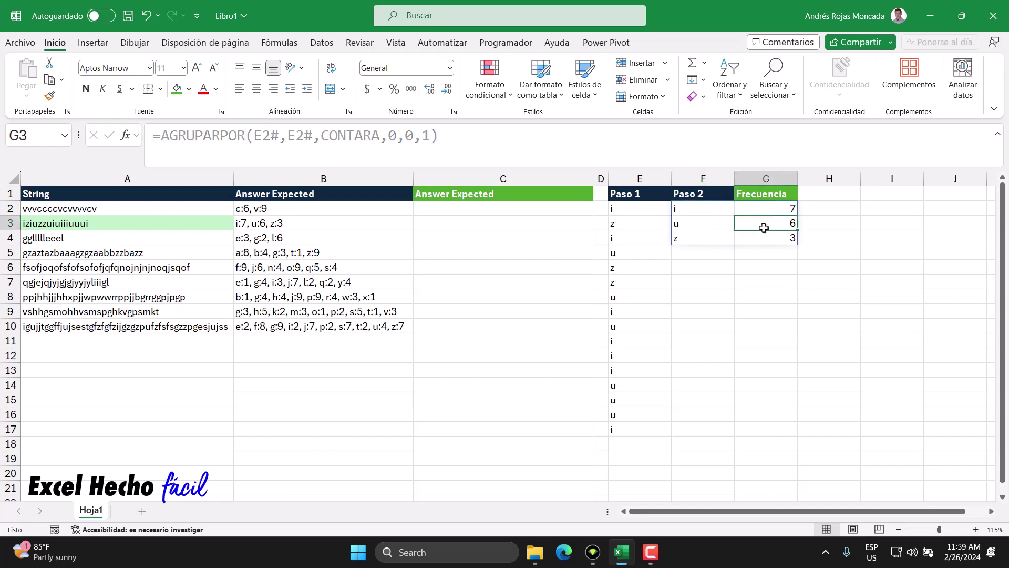
click(765, 237)
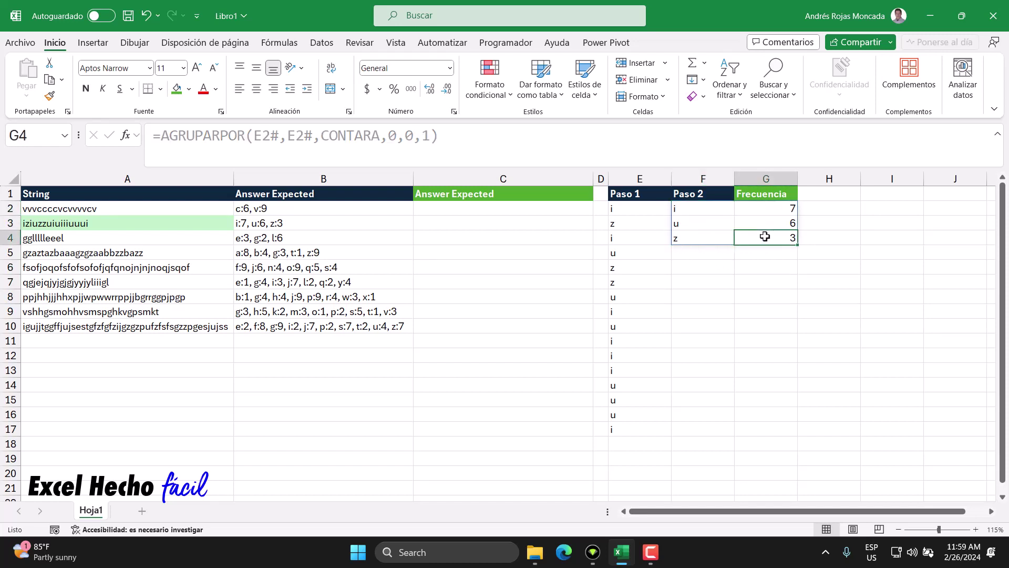
click(814, 194)
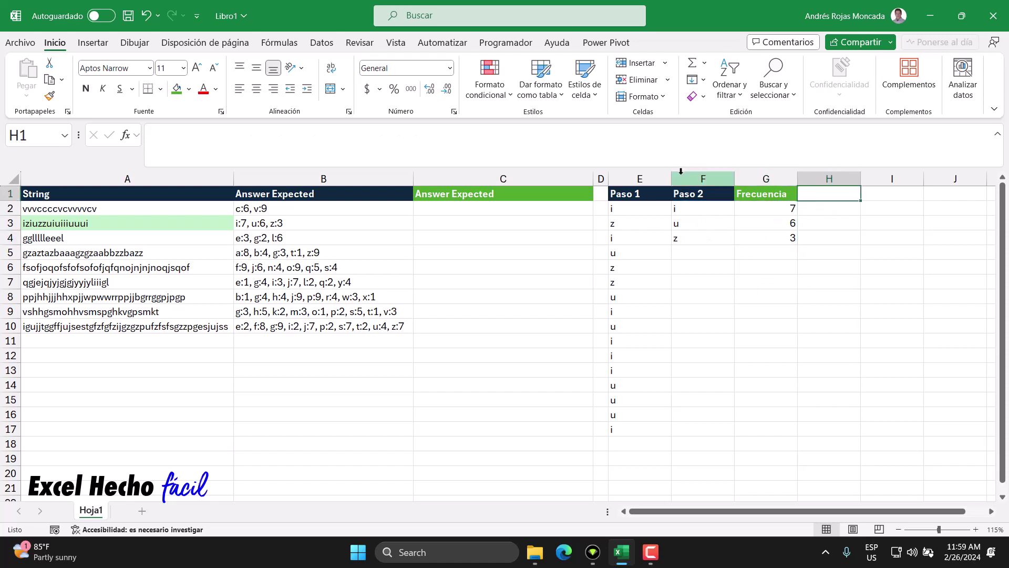
- Enter 'Paso 3' in H1 and copy the Paso 2 header's dark style onto it
click(662, 153)
text(Paso)
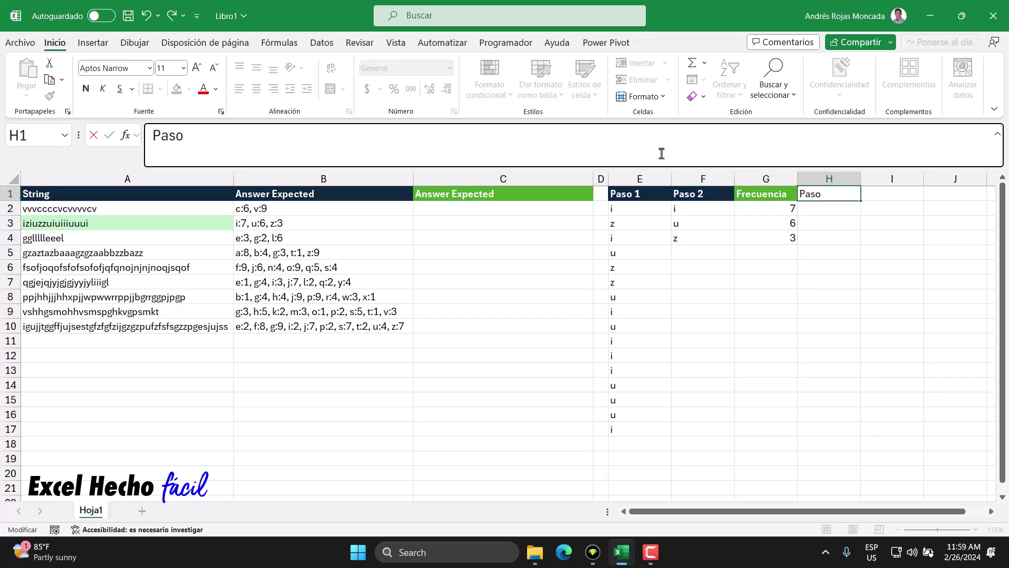
text( 3)
key(Return)
click(704, 195)
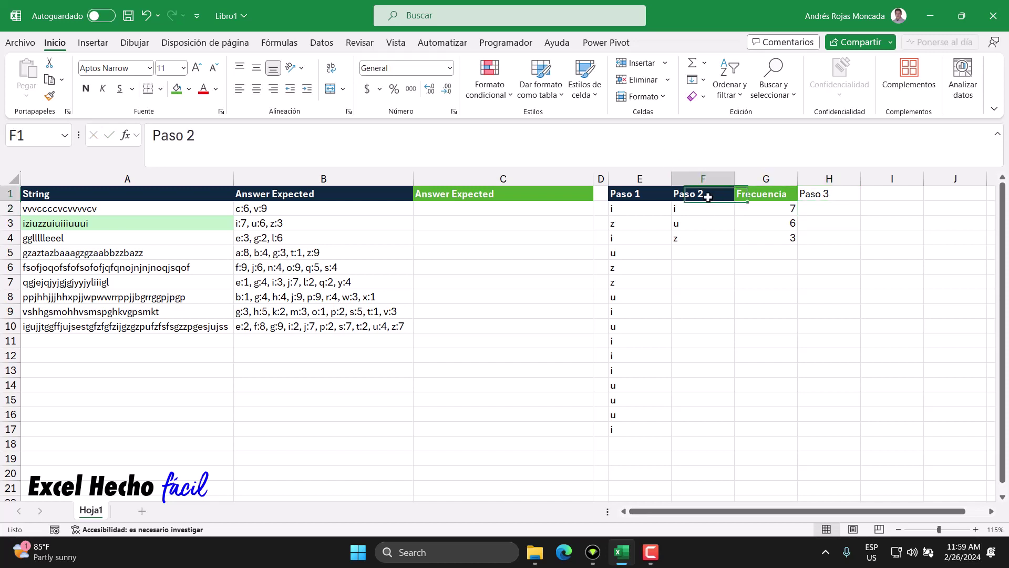
click(50, 95)
click(841, 193)
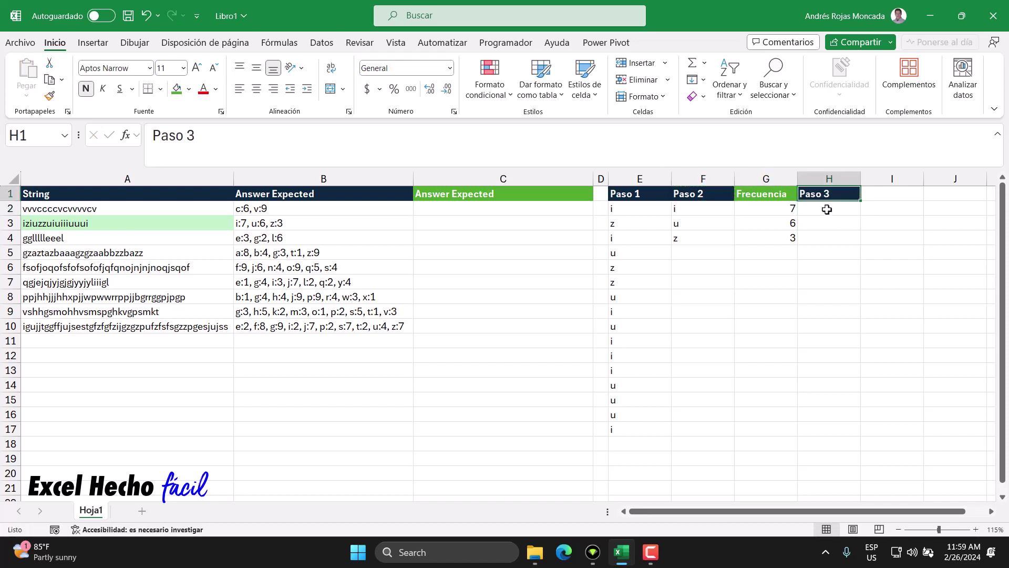
click(828, 206)
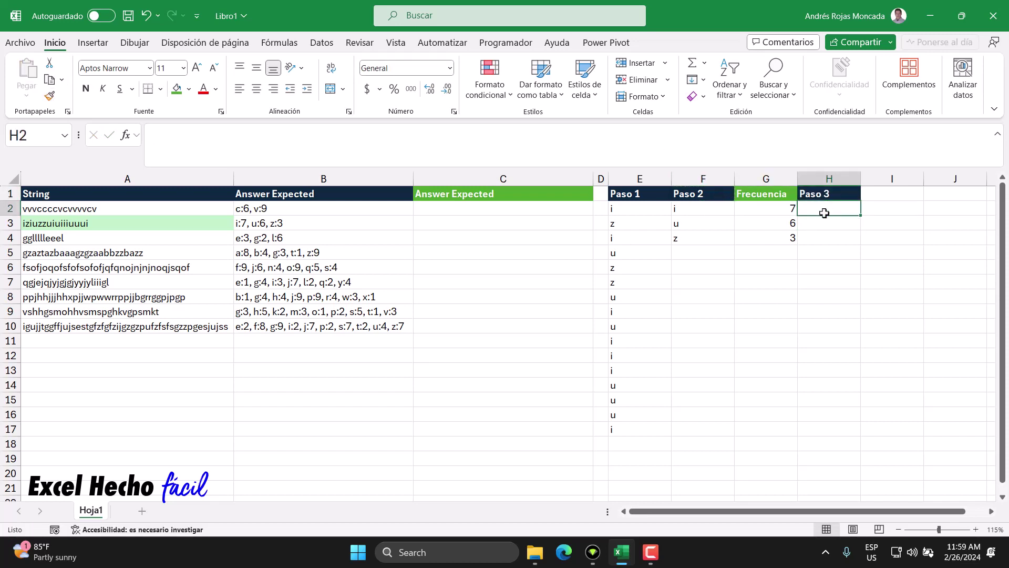
- Enter =UNIRCADENAS(":",1,F2#) in H2 to join the letters and counts as i:7:u:6:z:3
click(572, 149)
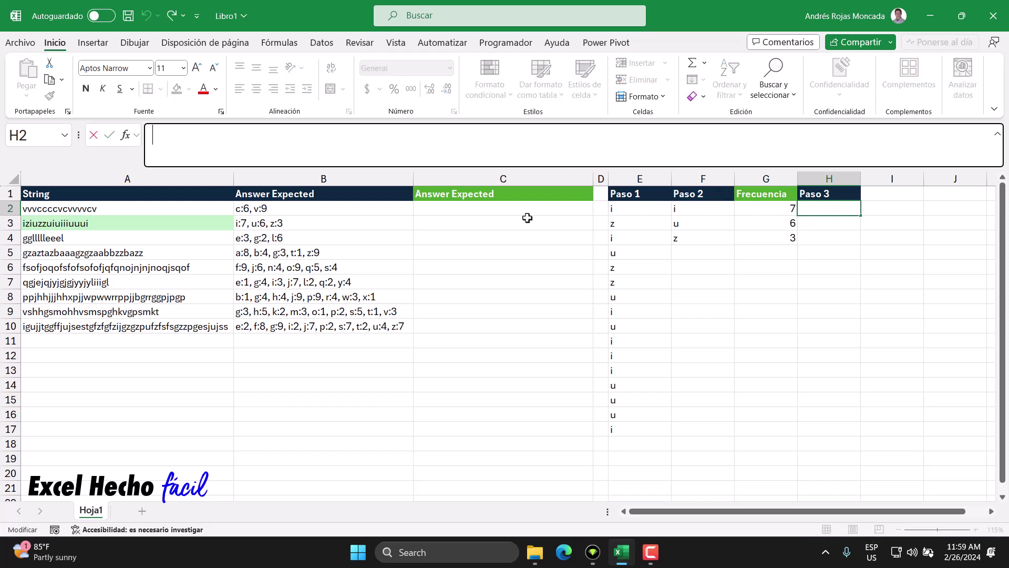
text(=u)
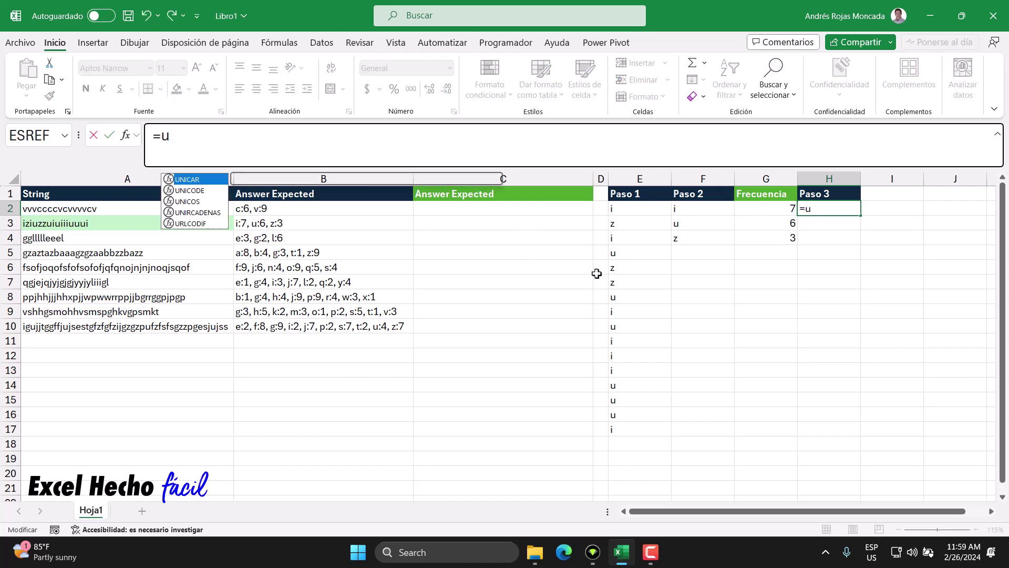
text(nir)
key(Tab)
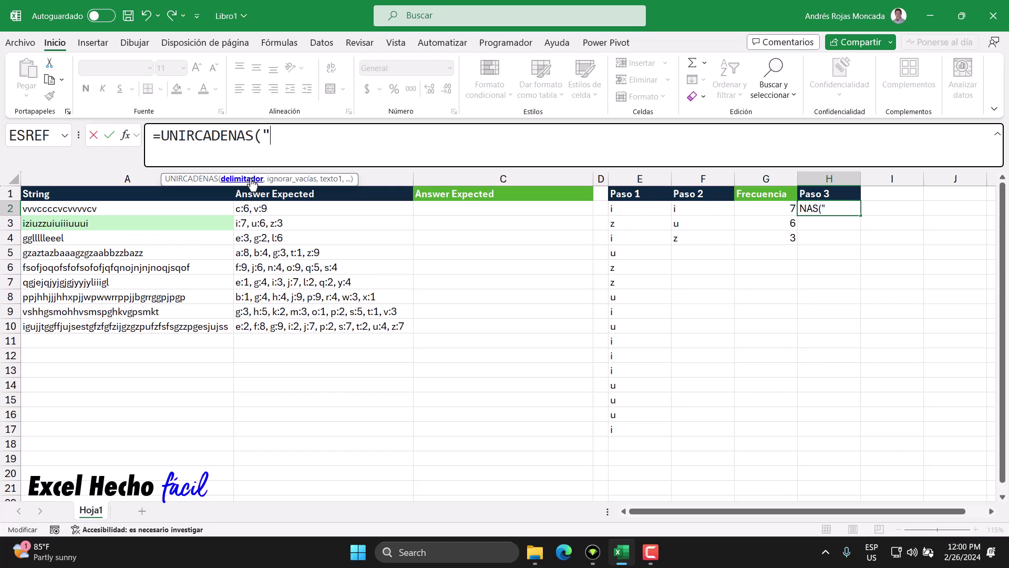
text(:",)
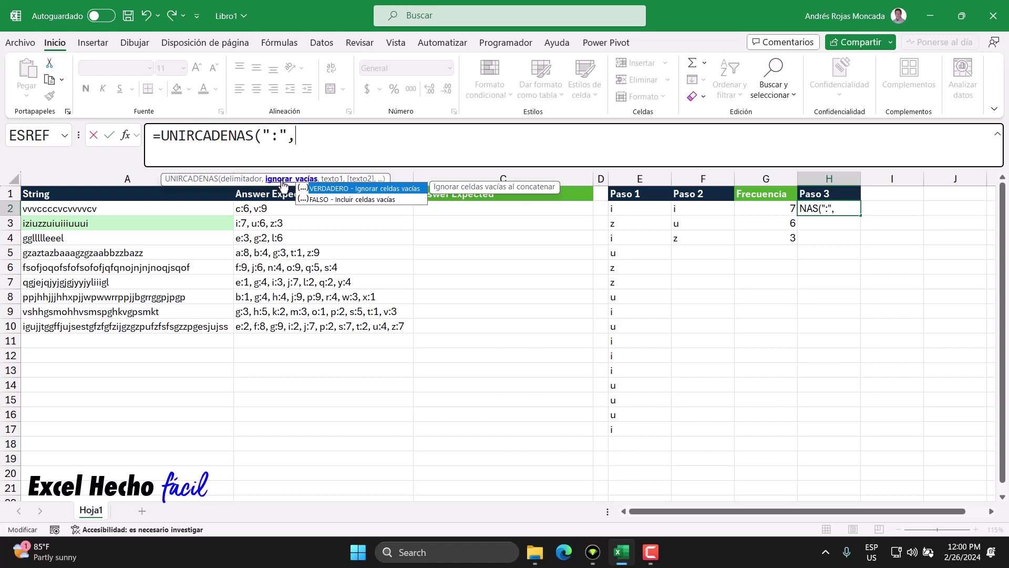
key(Tab)
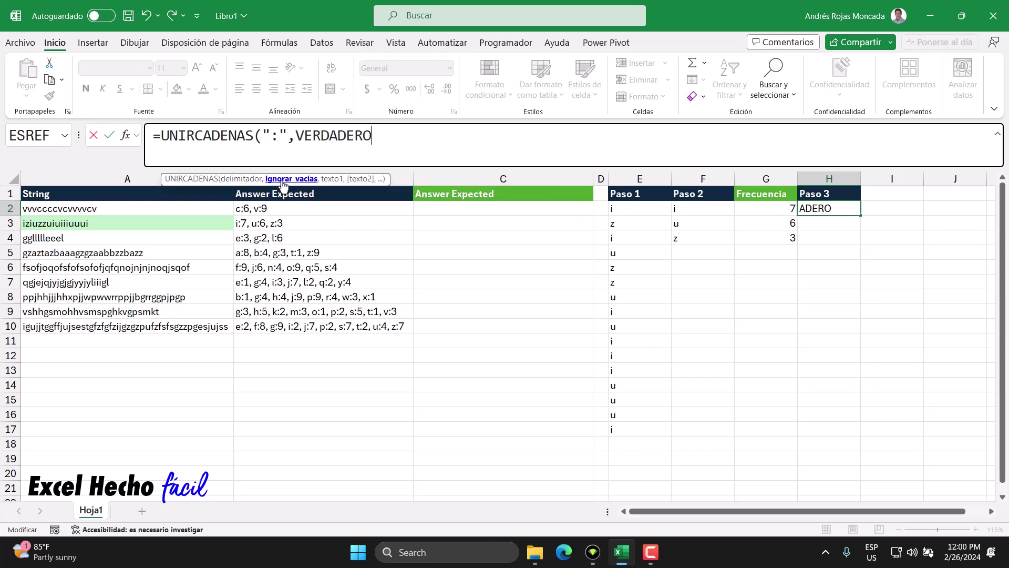
click(282, 179)
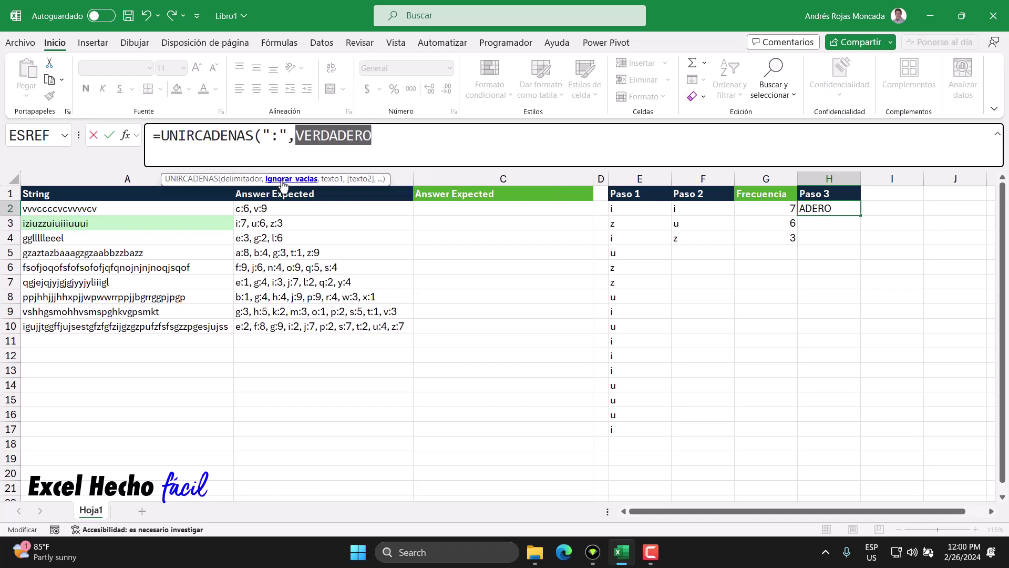
text(1)
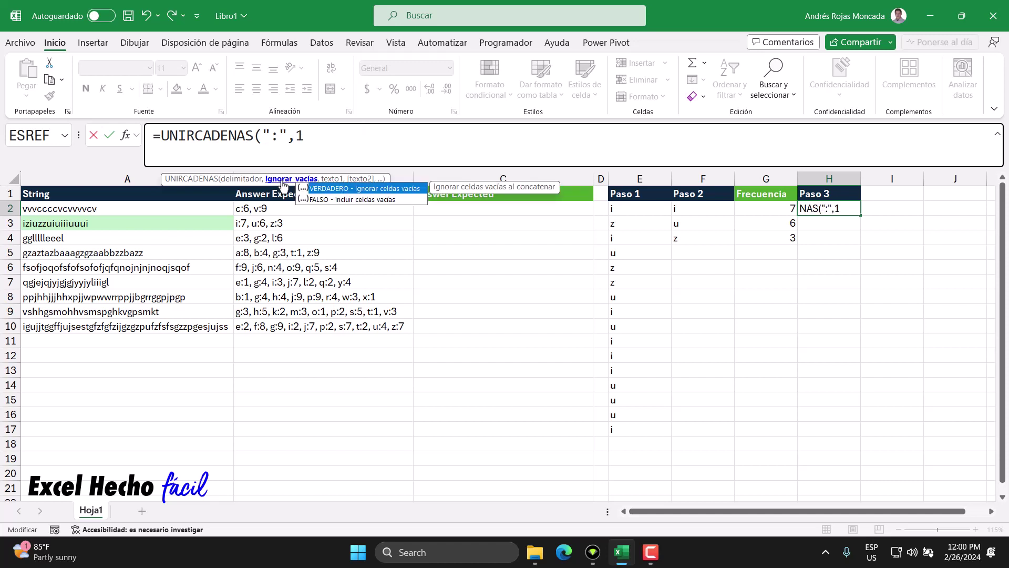
text(,)
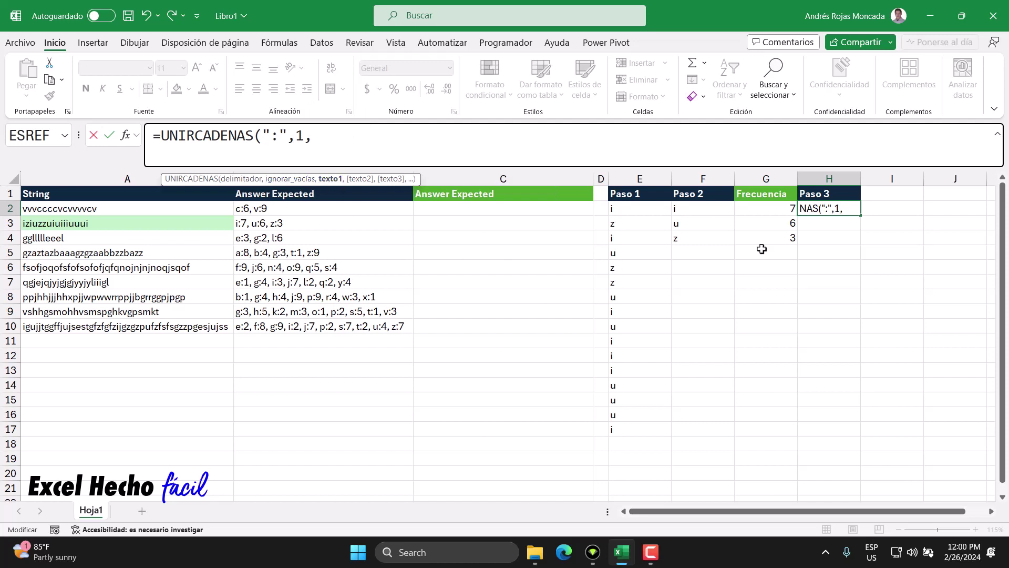
drag(705, 210, 777, 240)
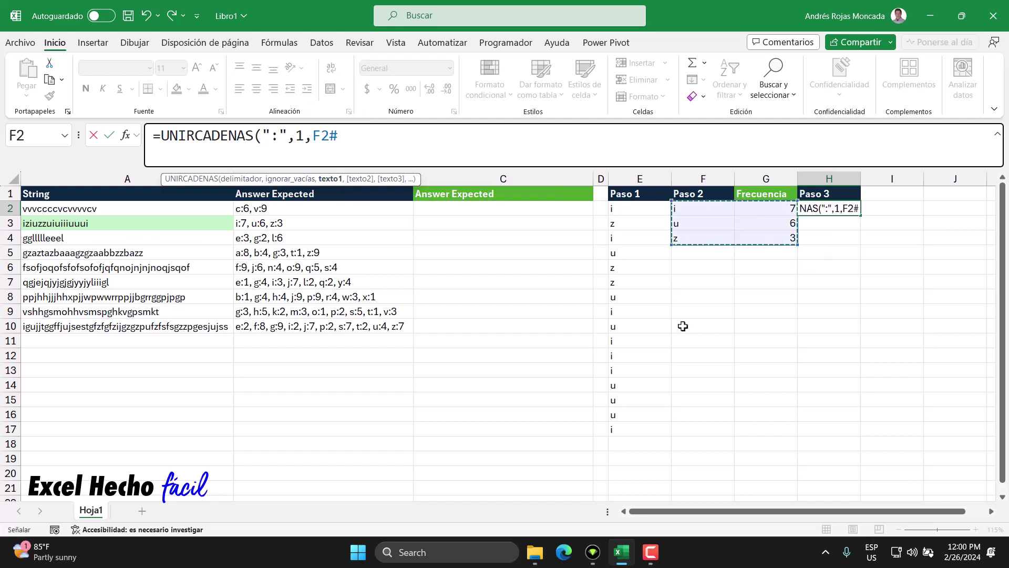
text())
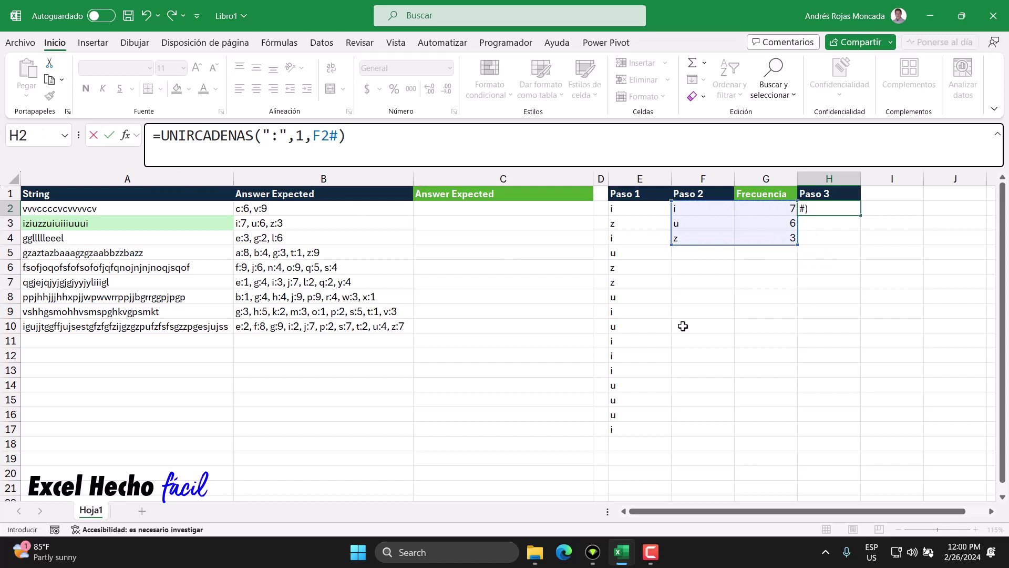
key(Return)
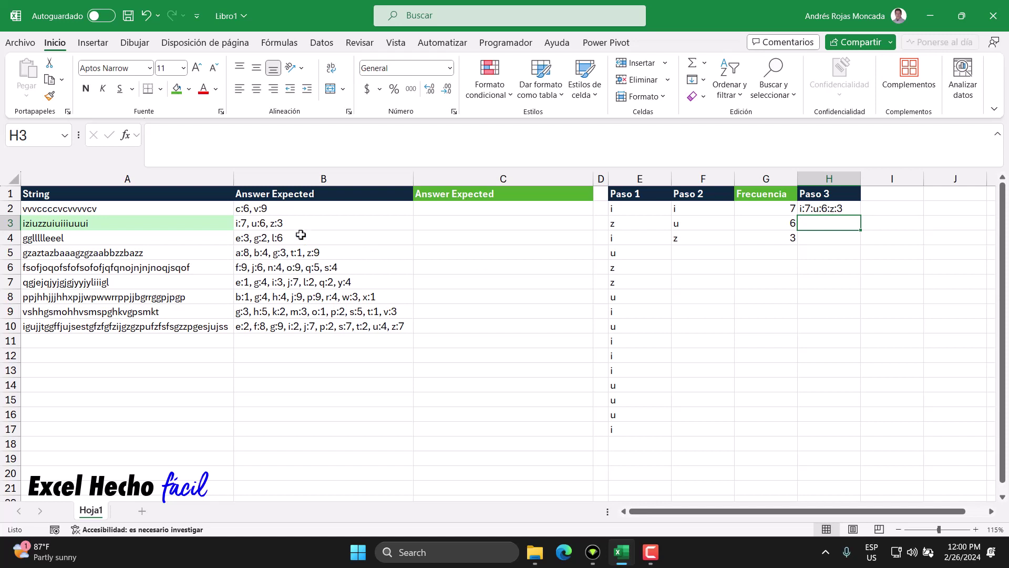
click(801, 208)
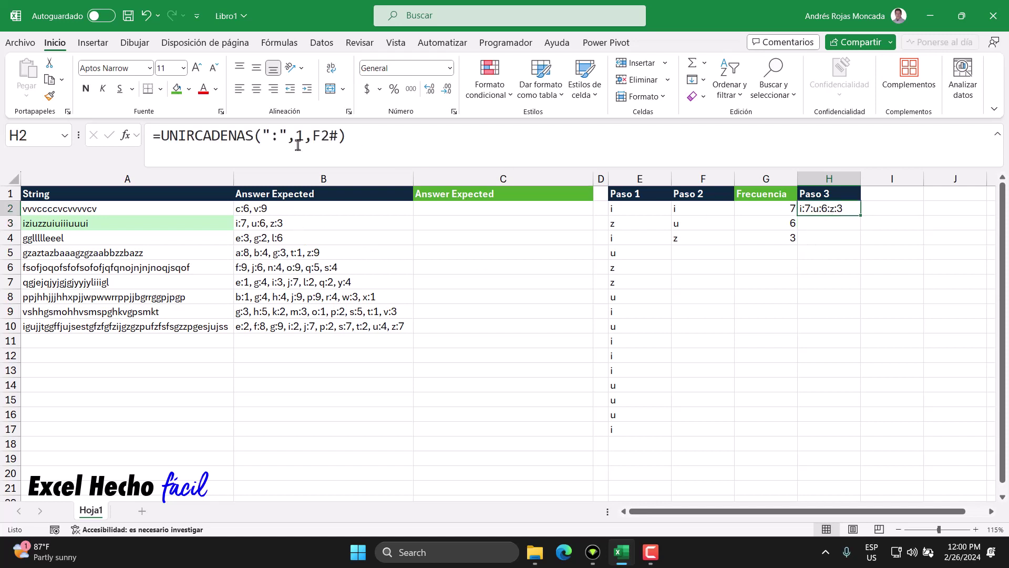
click(263, 135)
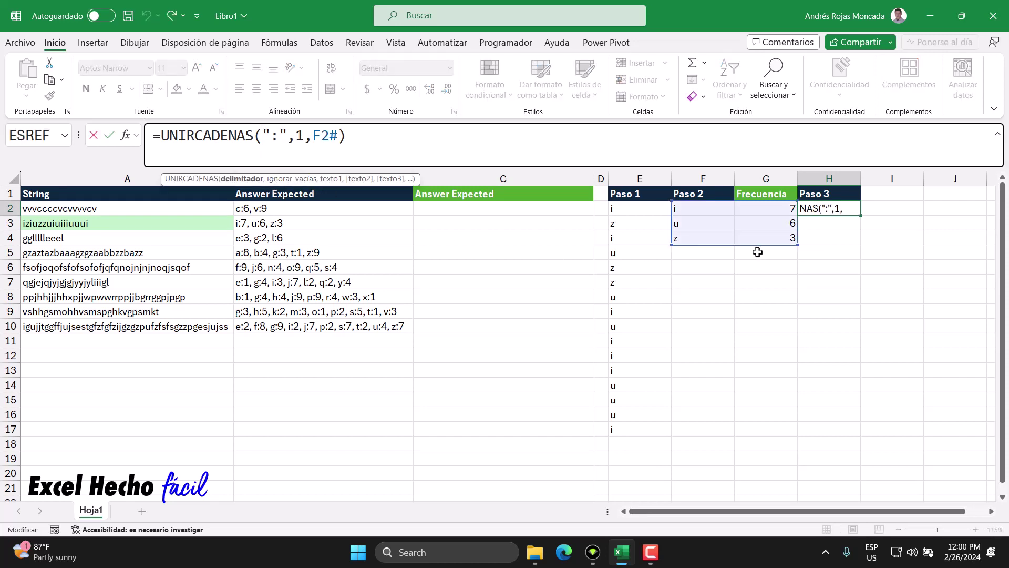
key(Escape)
click(697, 210)
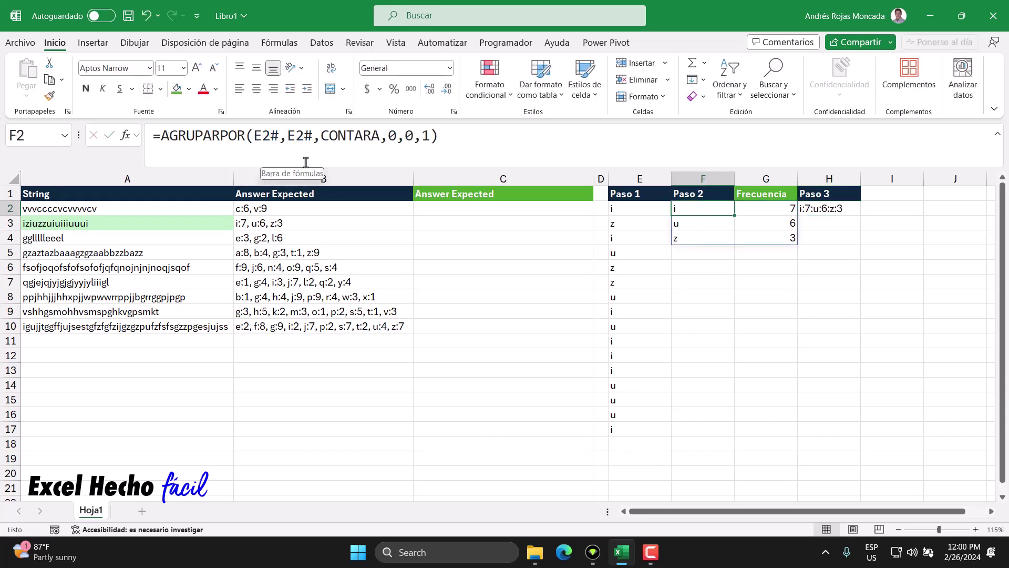
key(Right)
key(Right)
click(283, 134)
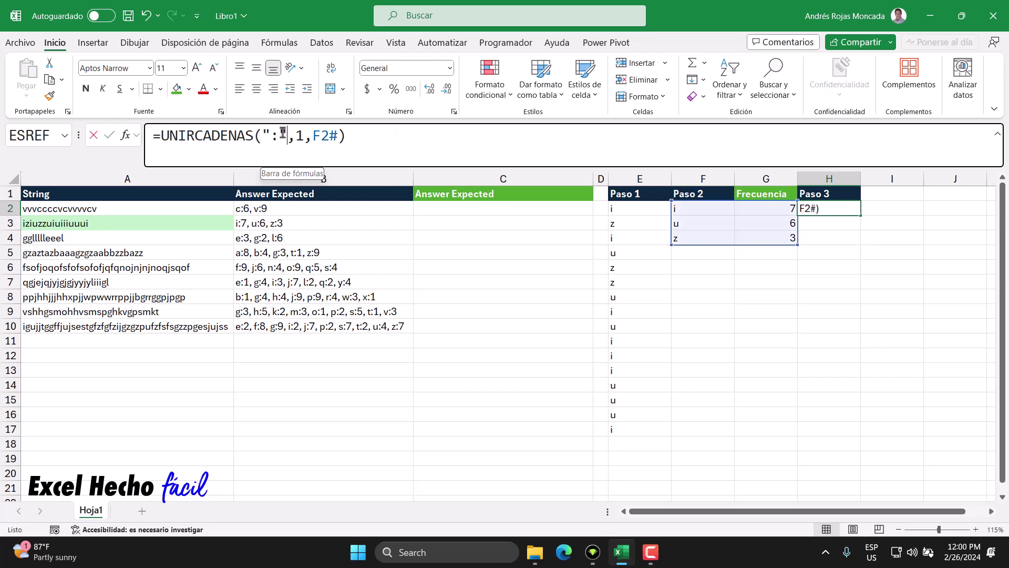
drag(283, 134, 262, 135)
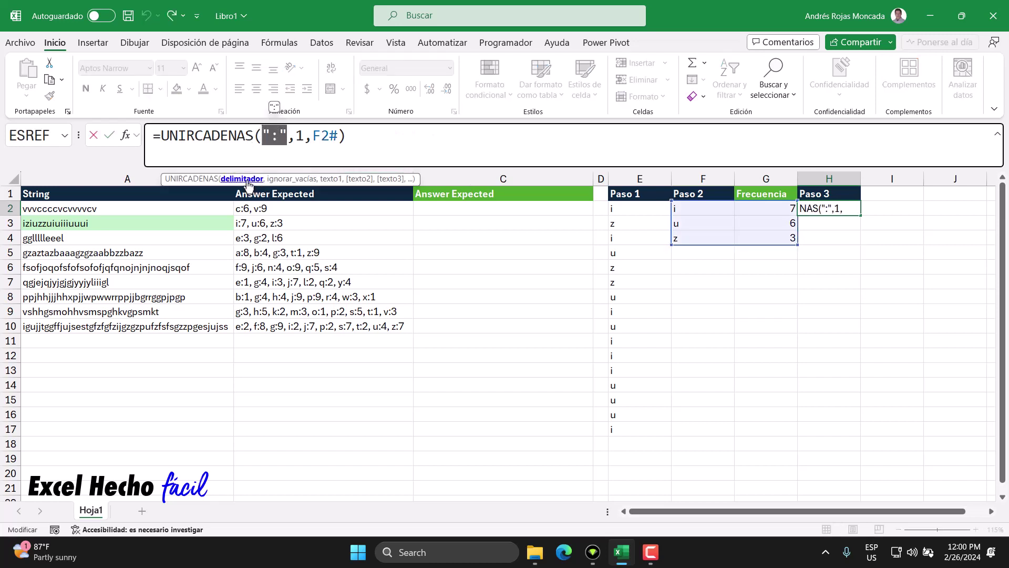
key(Escape)
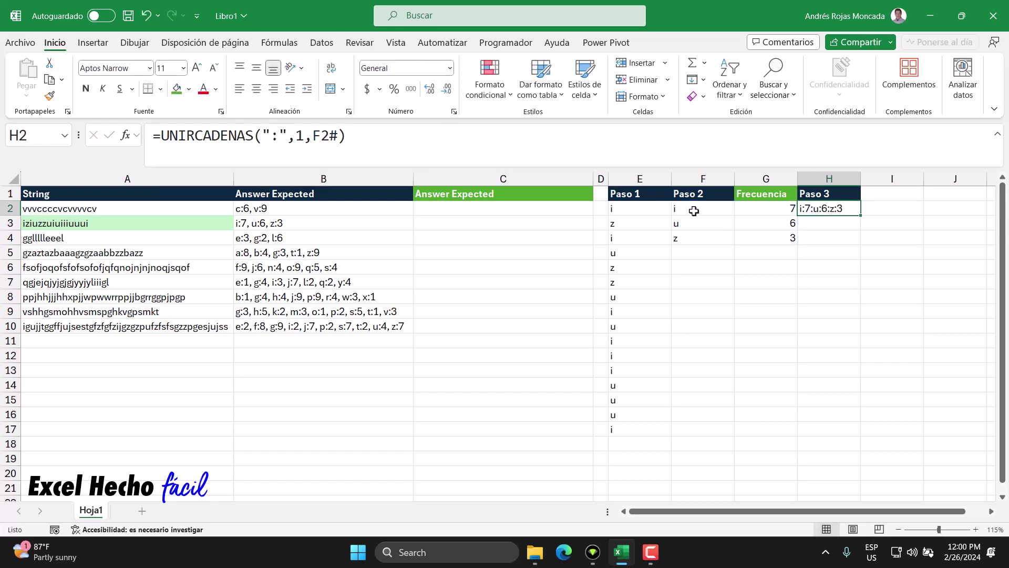
click(702, 209)
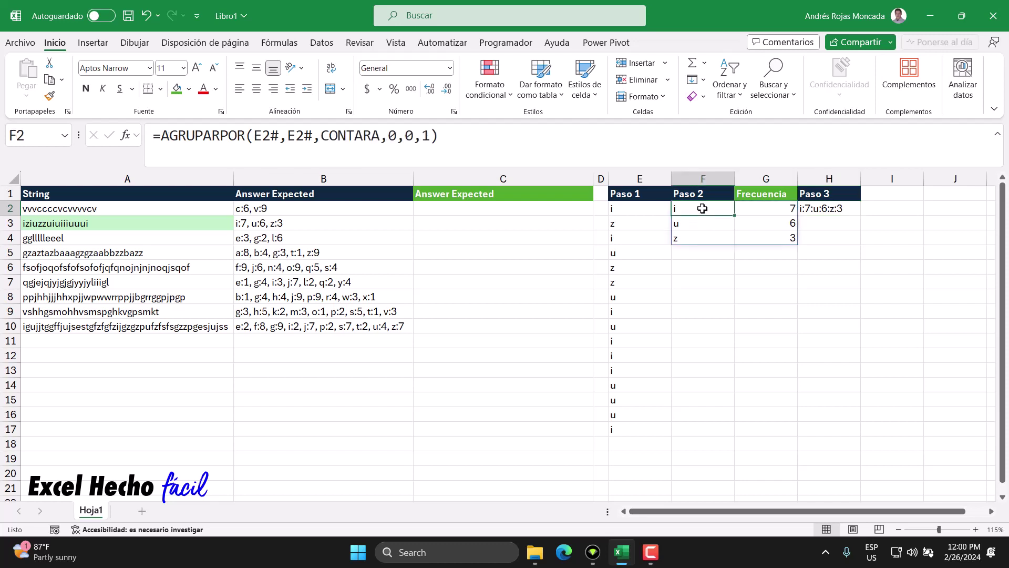
click(751, 205)
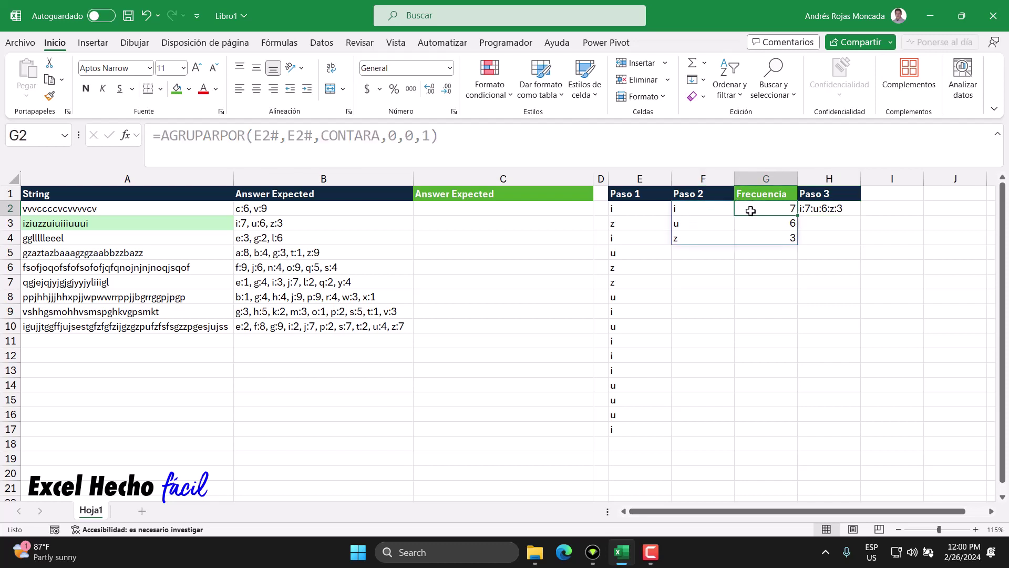
click(702, 223)
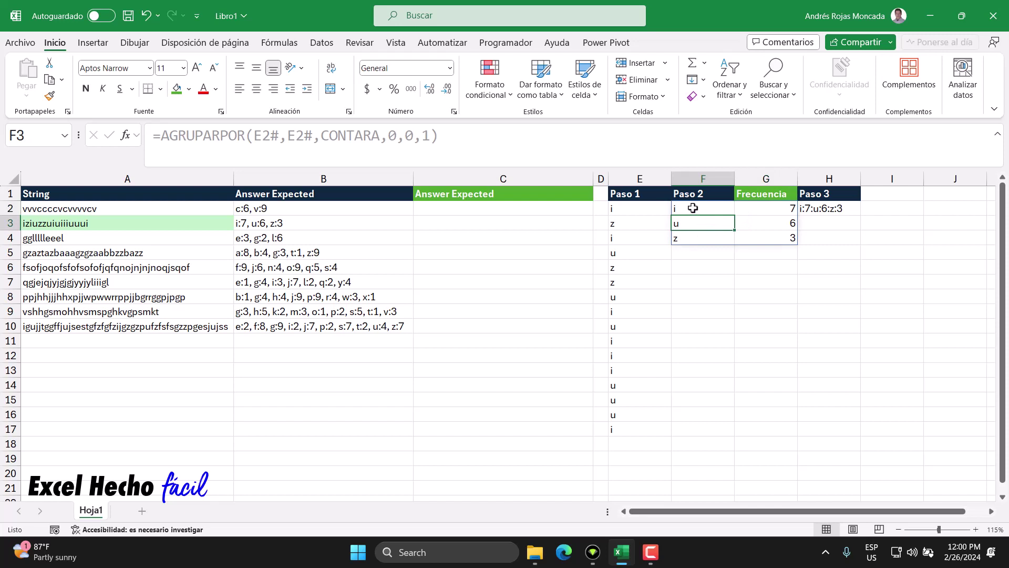
click(698, 208)
click(749, 206)
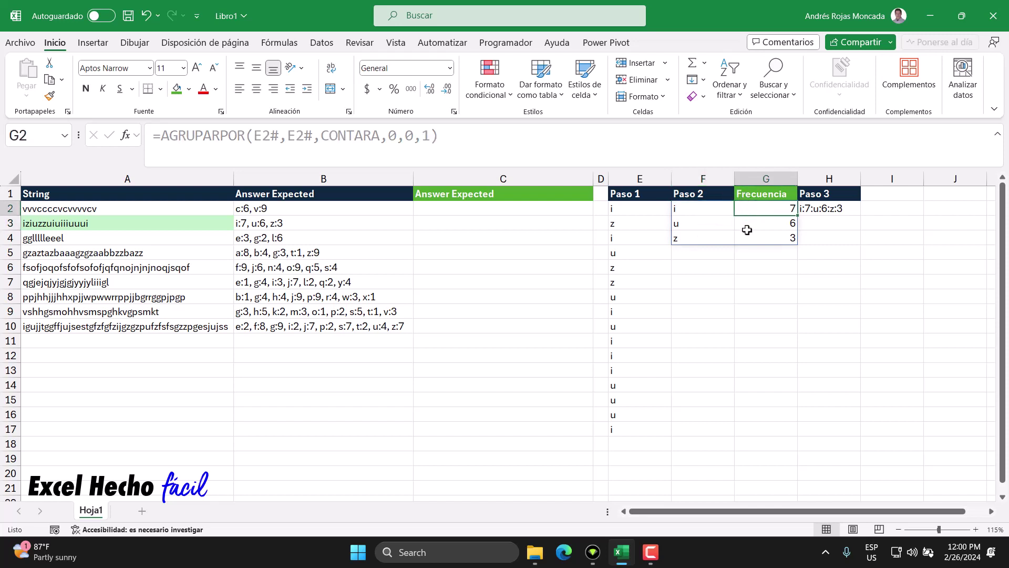
click(701, 210)
click(744, 205)
click(707, 206)
click(761, 203)
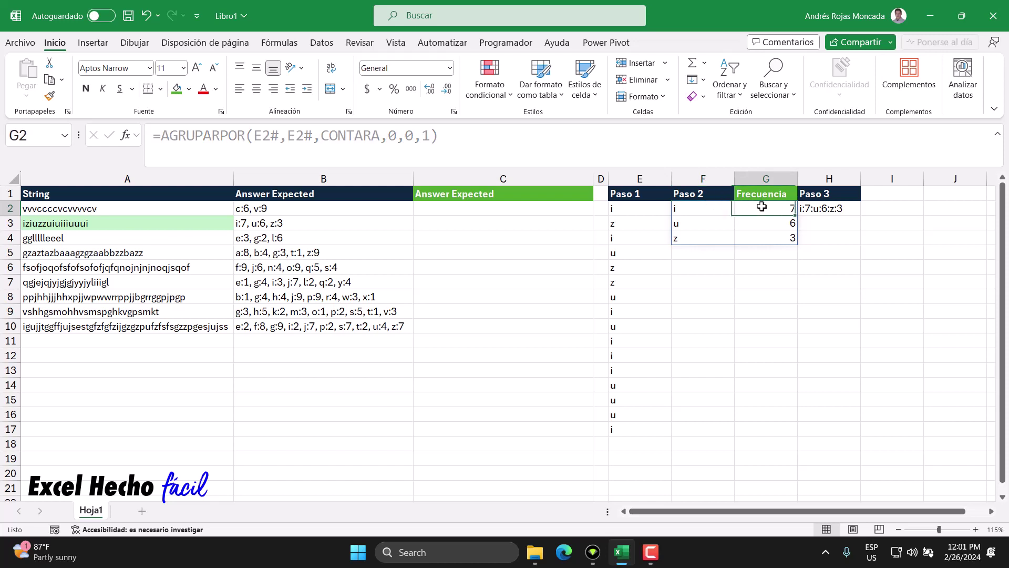
click(709, 224)
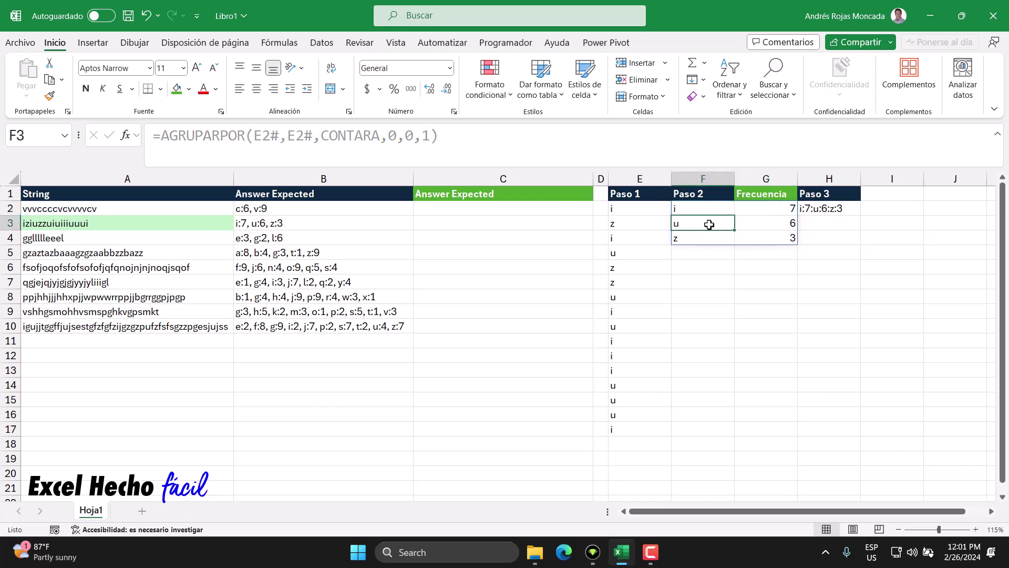
click(709, 208)
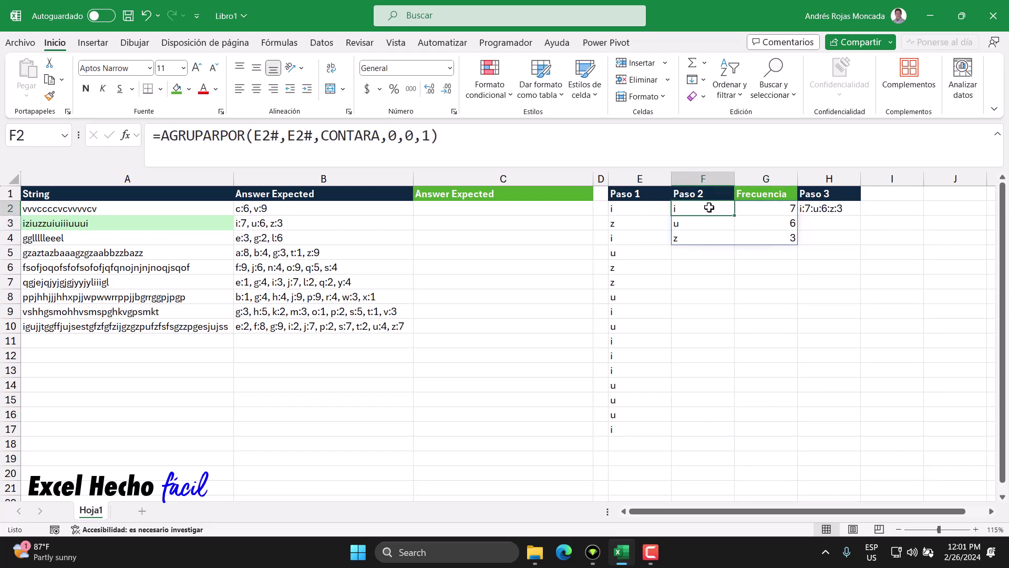
click(848, 206)
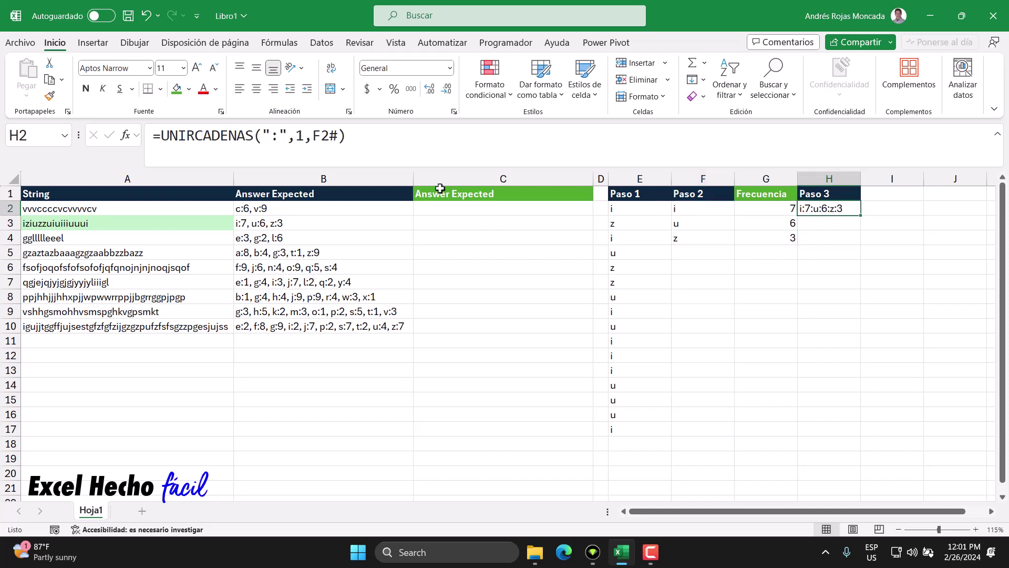
- Turn H2's UNIRCADENAS delimiter into the array constant {":";", "}
click(264, 136)
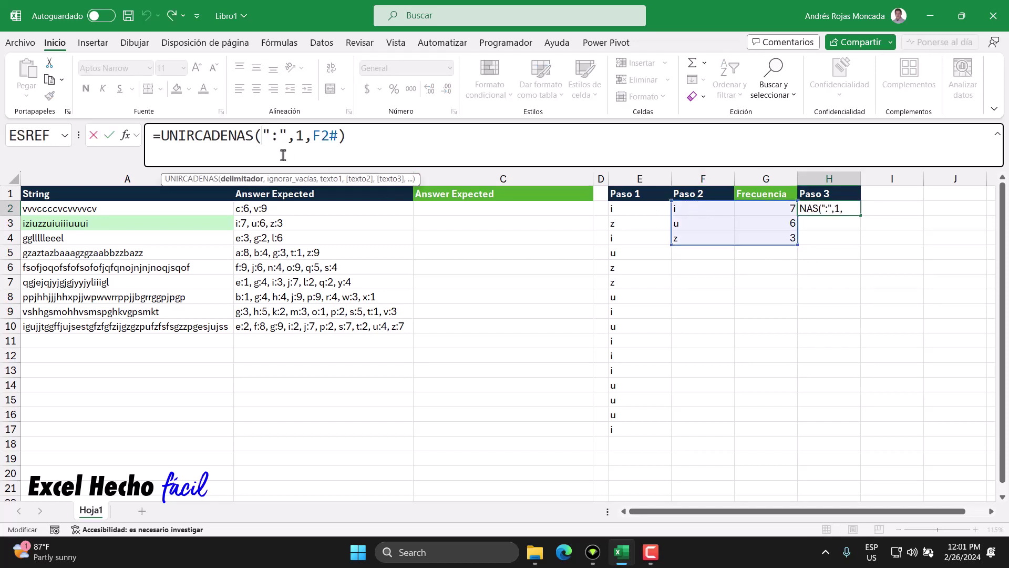
text({)
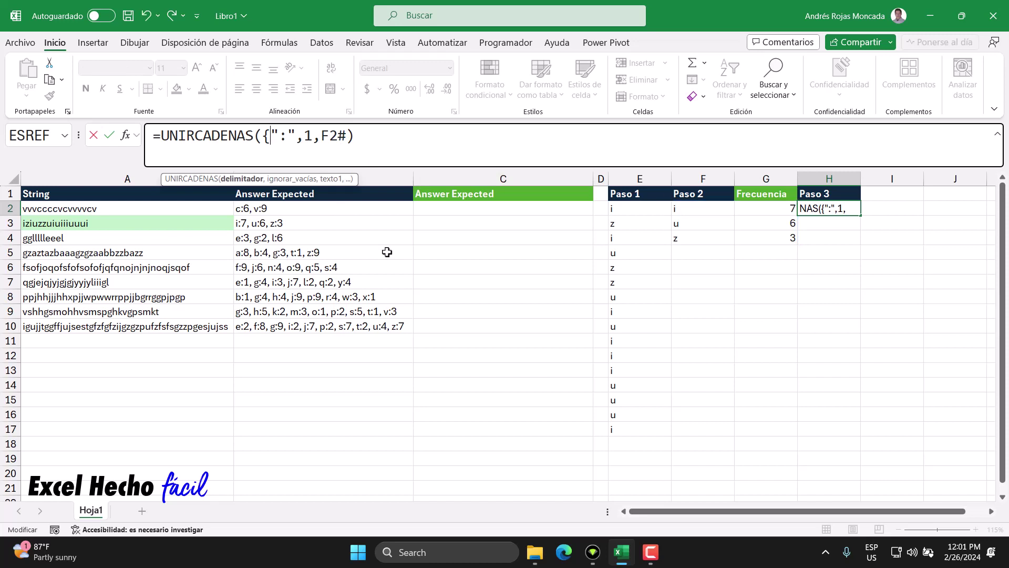
click(300, 138)
text(})
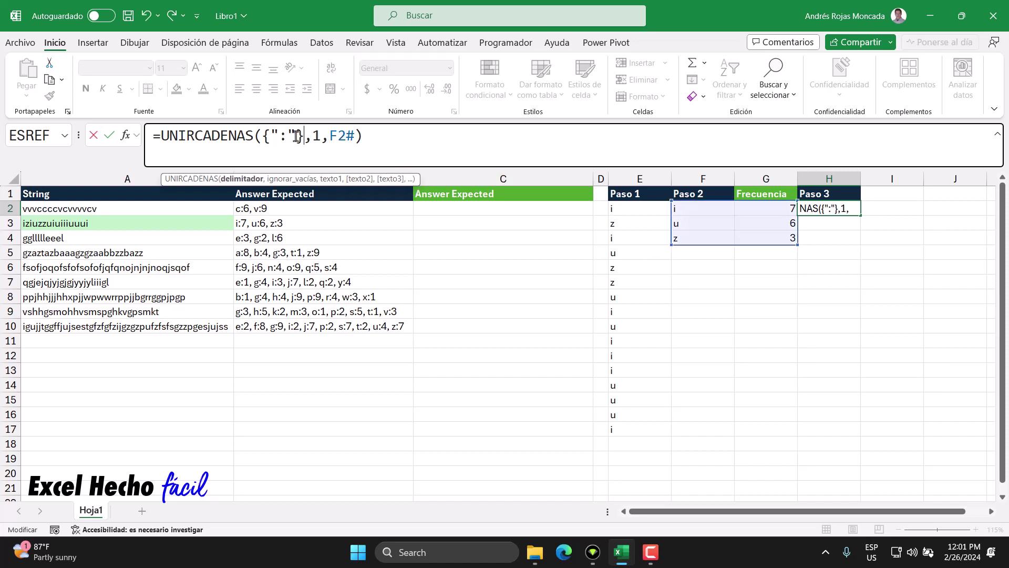
drag(296, 138, 280, 136)
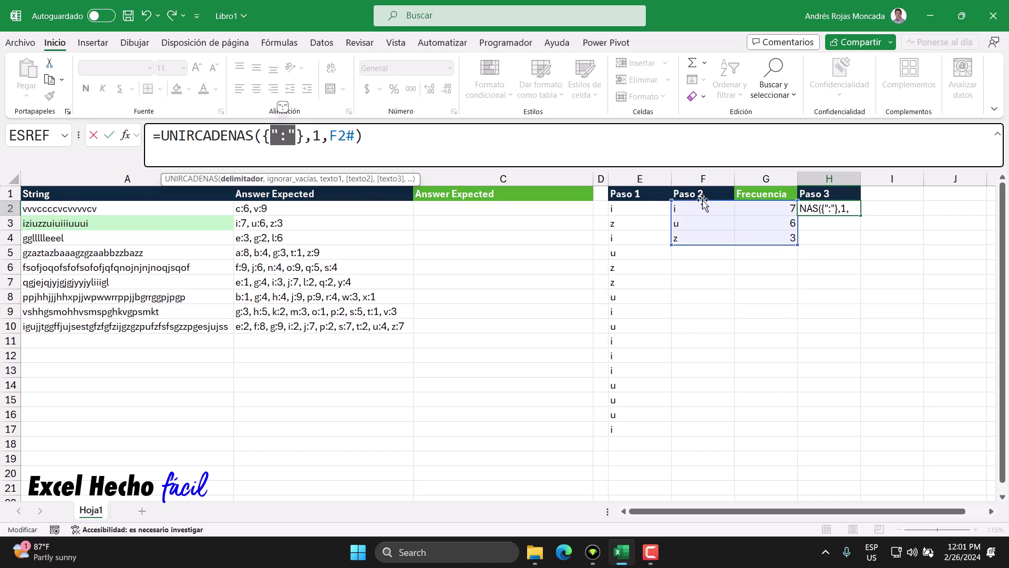
double_click(282, 136)
click(295, 137)
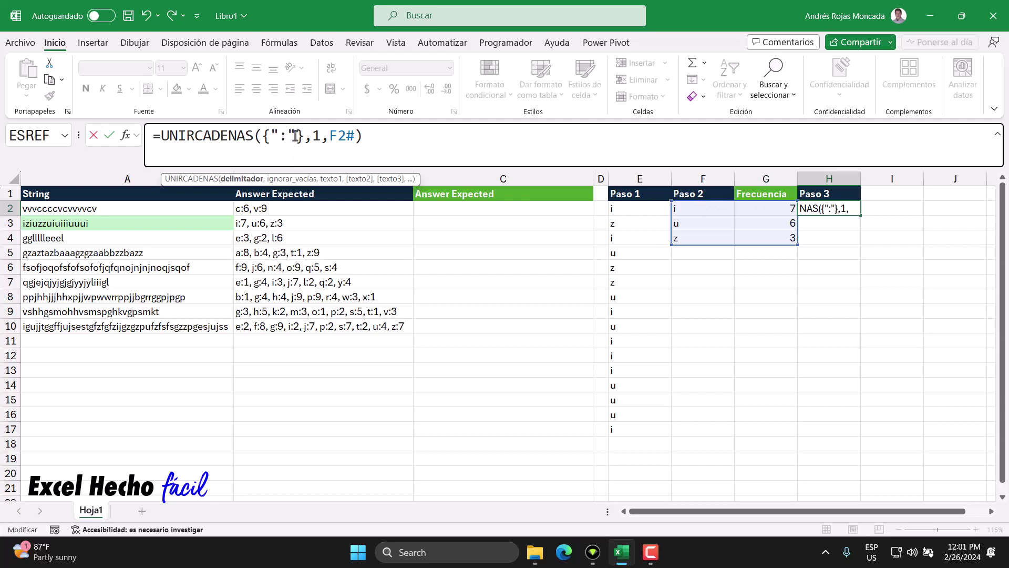
text(;)
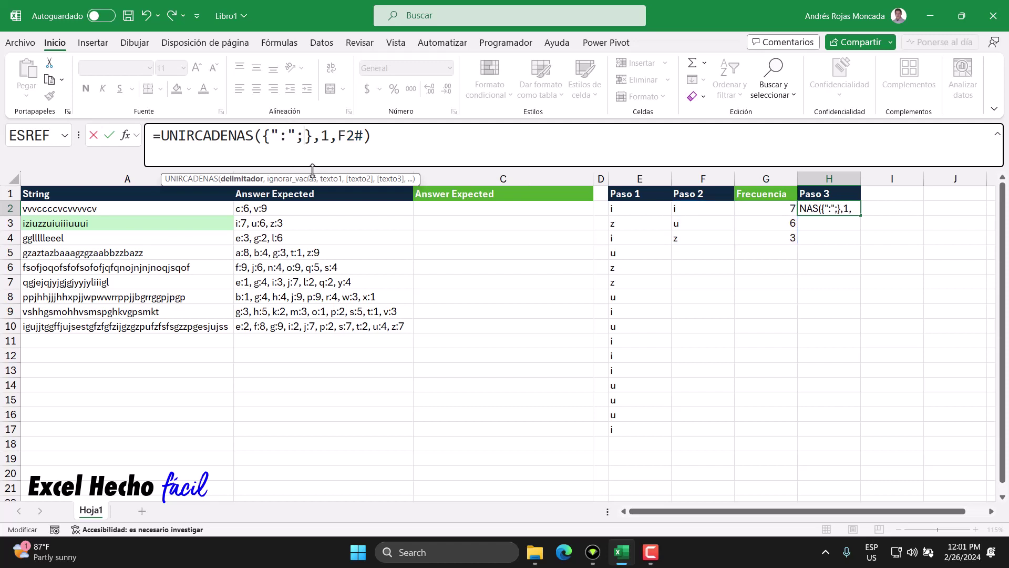
text(", )
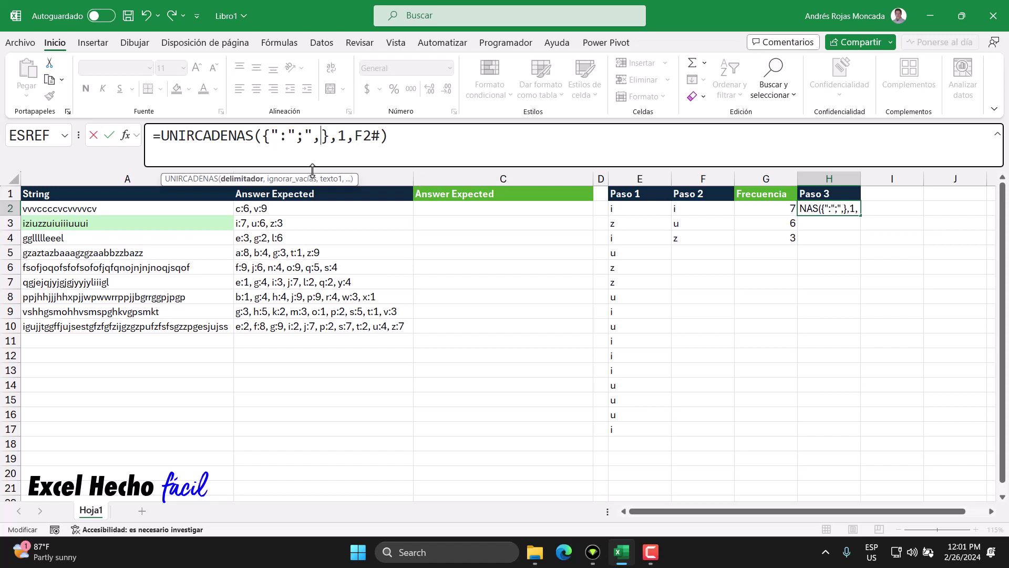
text(")
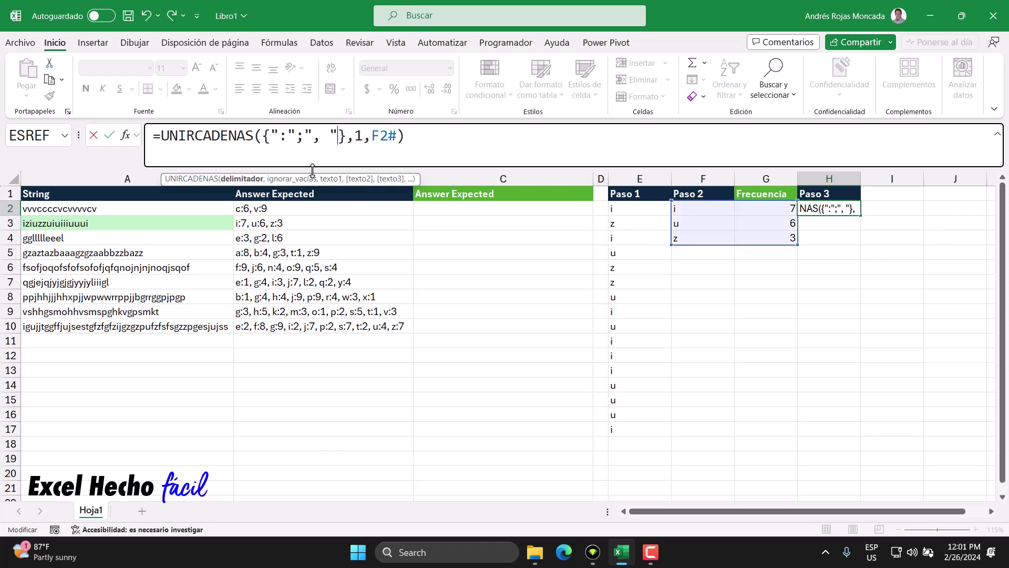
- Review the comma-space delimiter and the whole array constant in the formula
mouse_move(304, 136)
mouse_down()
mouse_move(344, 132)
mouse_move(305, 135)
mouse_up()
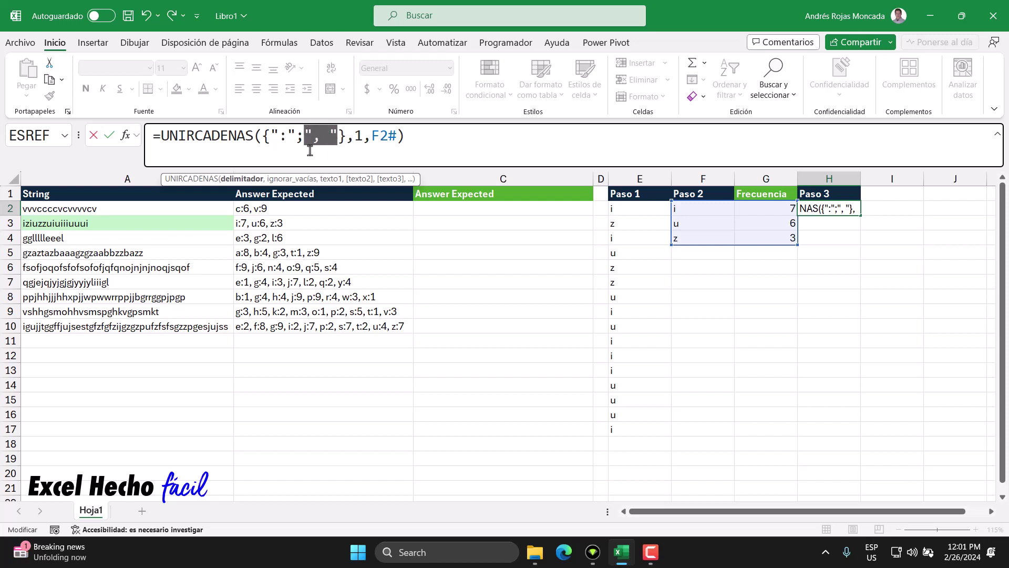
double_click(313, 140)
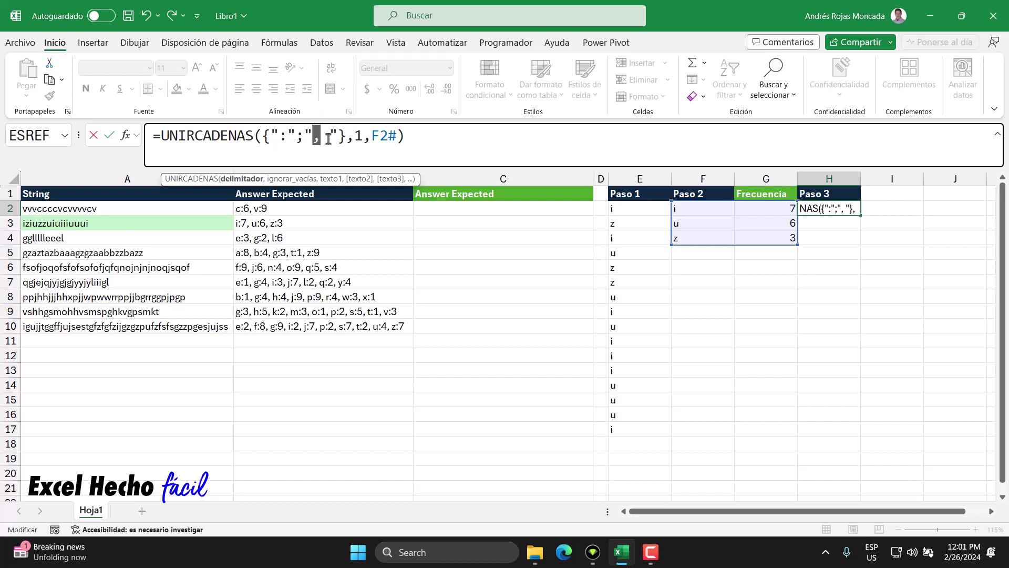
drag(338, 136, 308, 140)
mouse_move(321, 136)
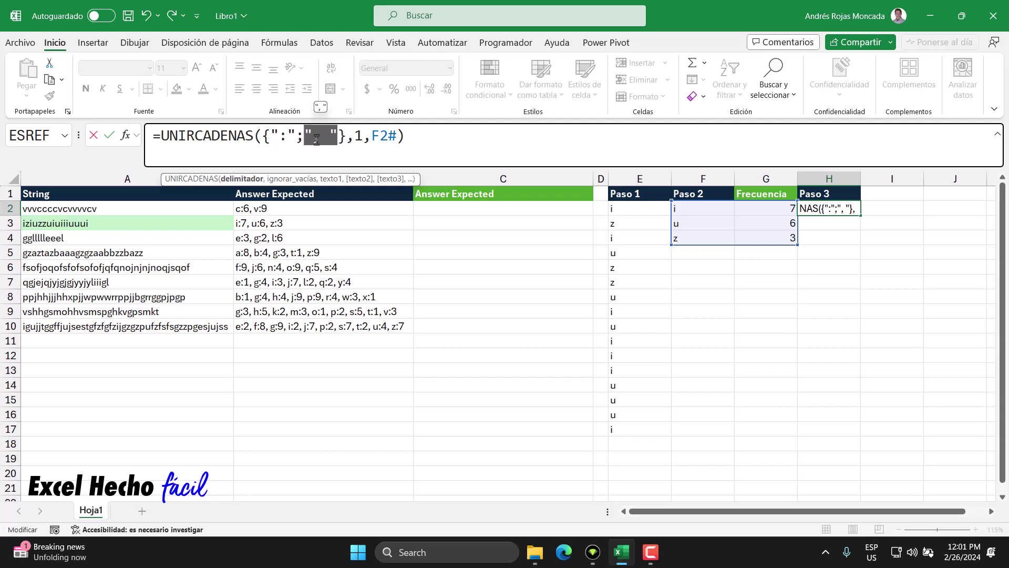
mouse_move(346, 138)
mouse_down()
mouse_move(261, 137)
mouse_move(270, 138)
mouse_up()
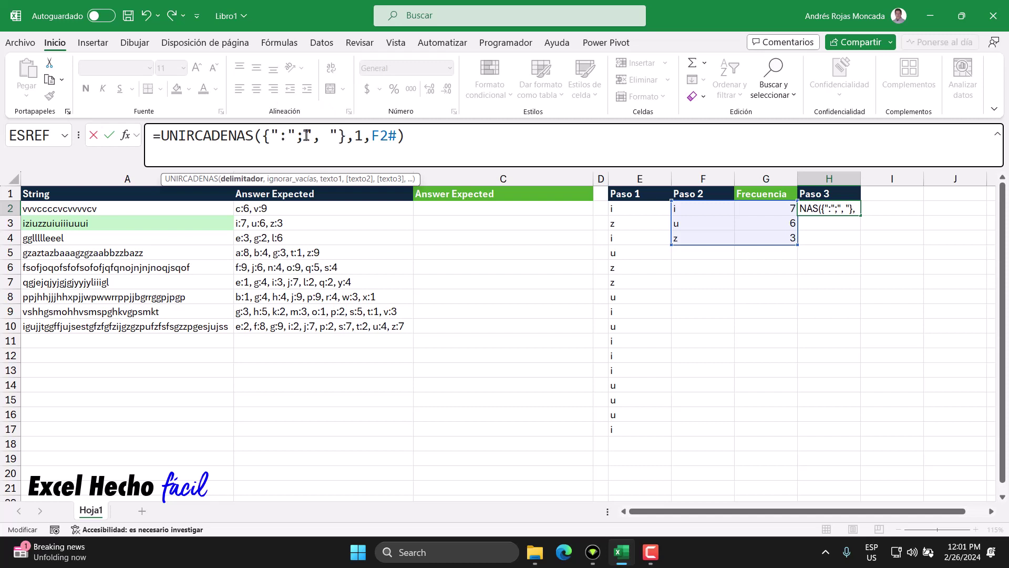
mouse_move(304, 138)
mouse_down()
mouse_move(331, 138)
mouse_move(295, 137)
mouse_move(329, 138)
mouse_up()
- Commit the joined-string formula in H2 and return to H2 to review it
click(415, 135)
key(Return)
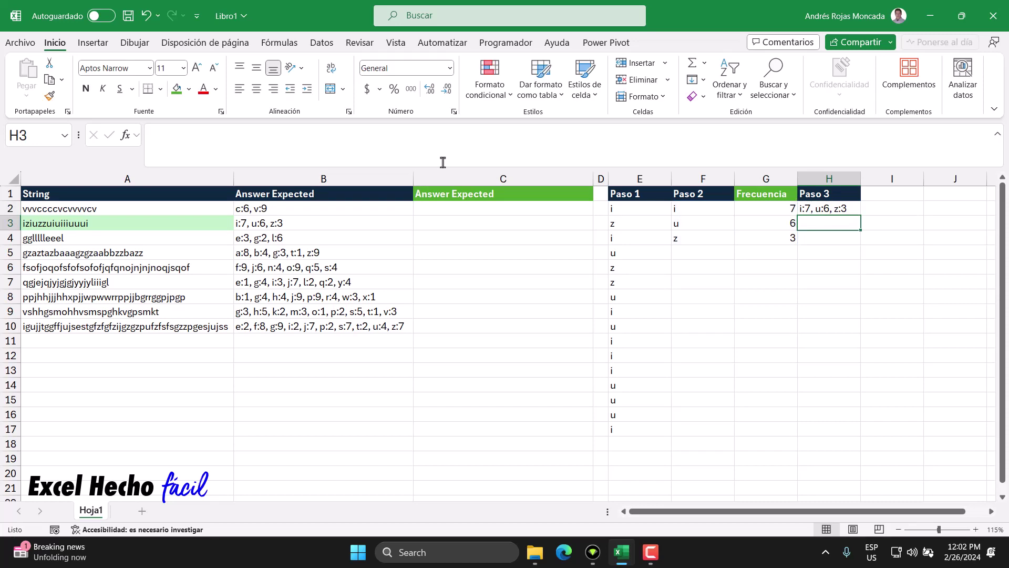
key(Up)
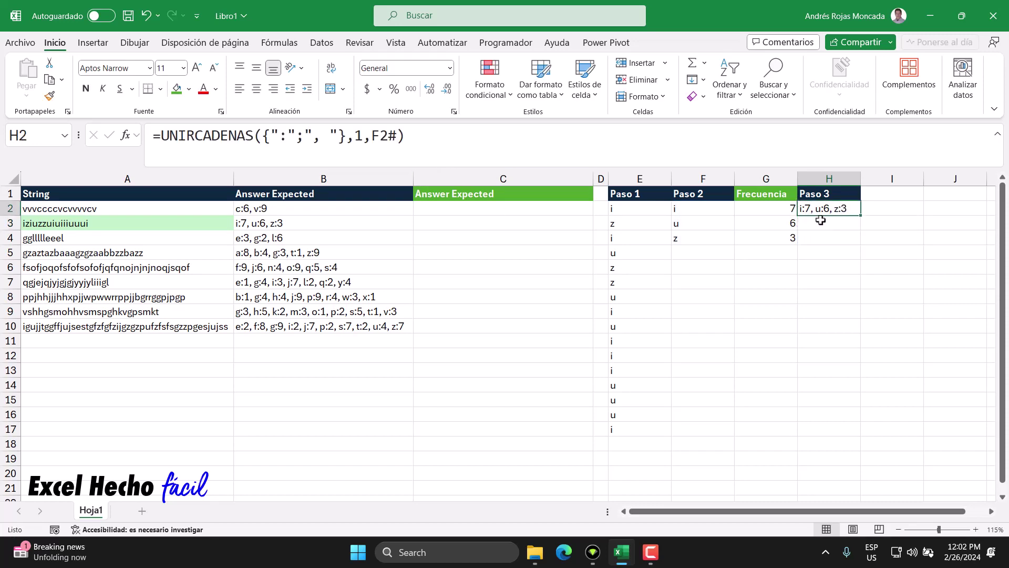
- Begin a formula in C2 with '=' and enlarge the formula bar for editing
click(534, 210)
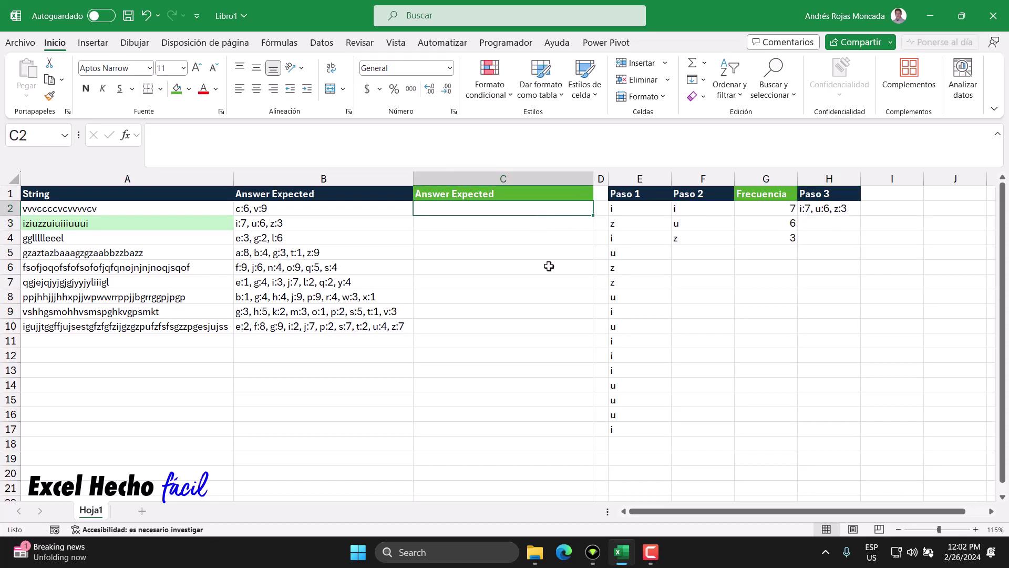
text(=)
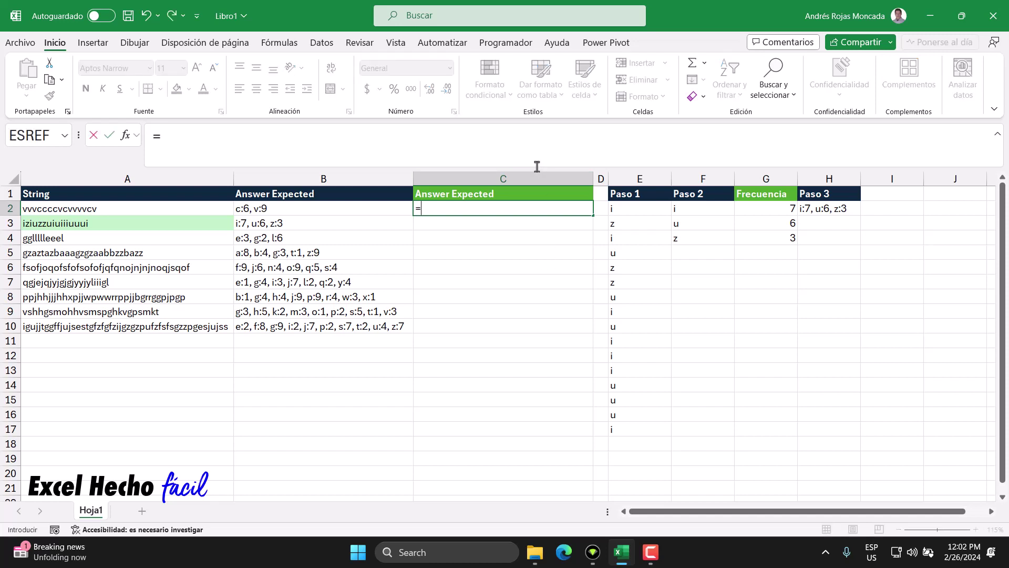
drag(539, 168, 539, 208)
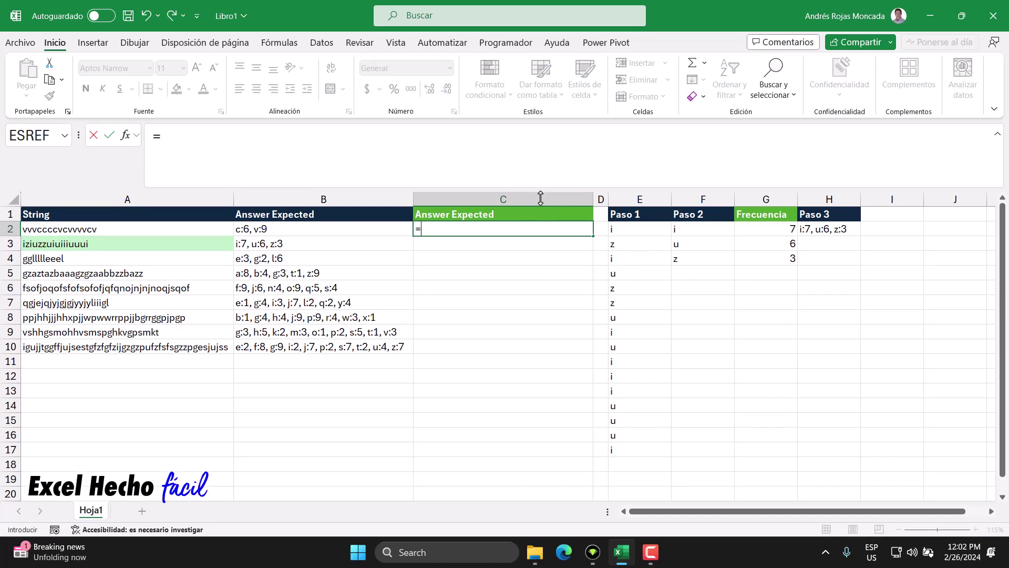
click(222, 164)
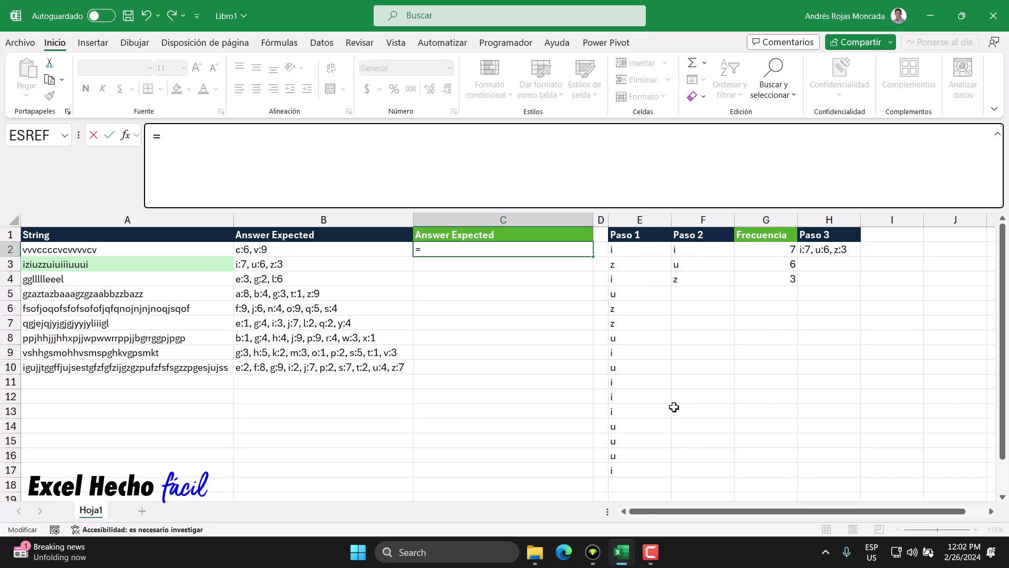
- Build =MAP(A2:A10,LAMBDA(s, in C2, inserting LAMBDA from autocomplete
text(MAP)
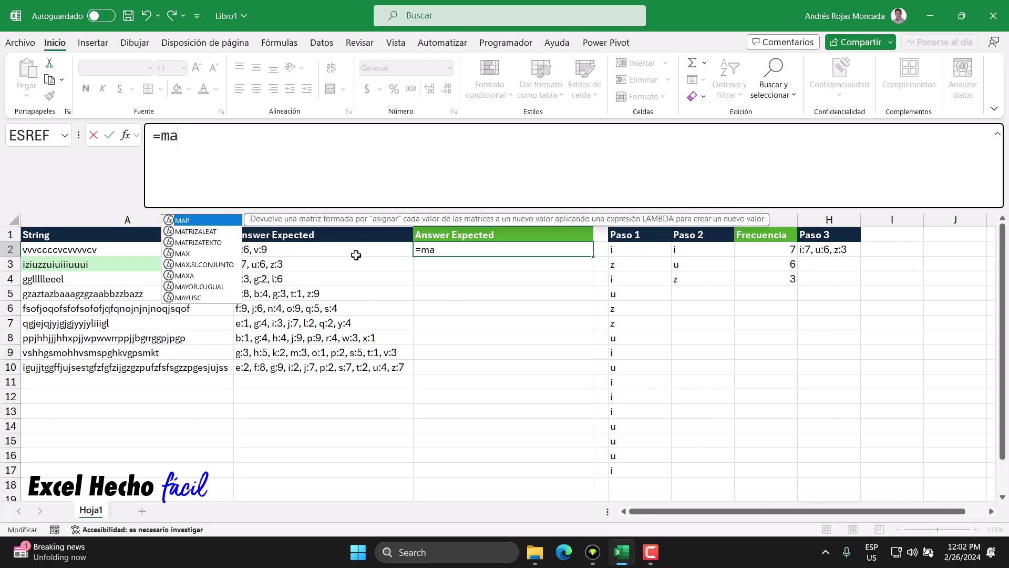
text(()
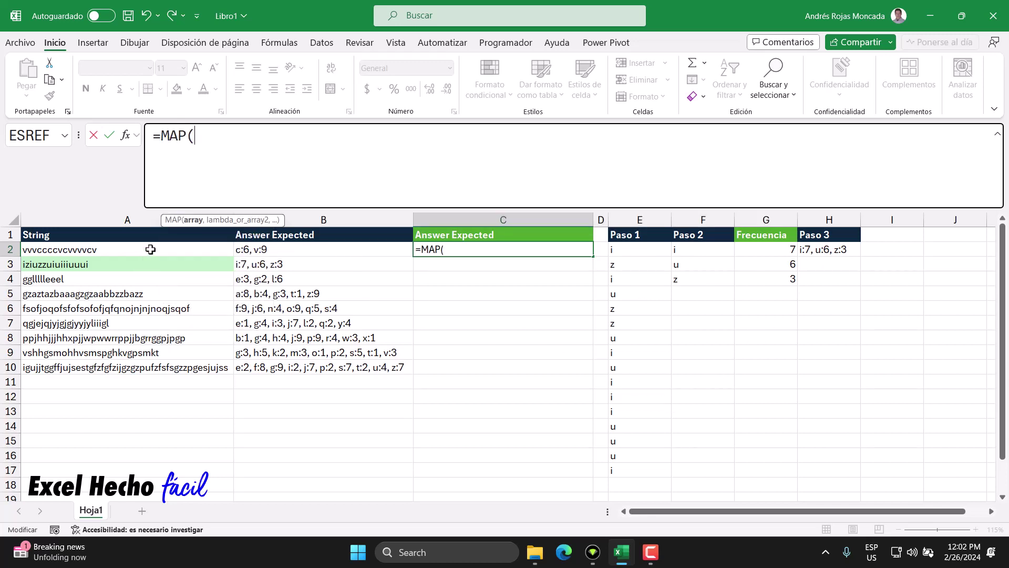
drag(149, 249, 151, 360)
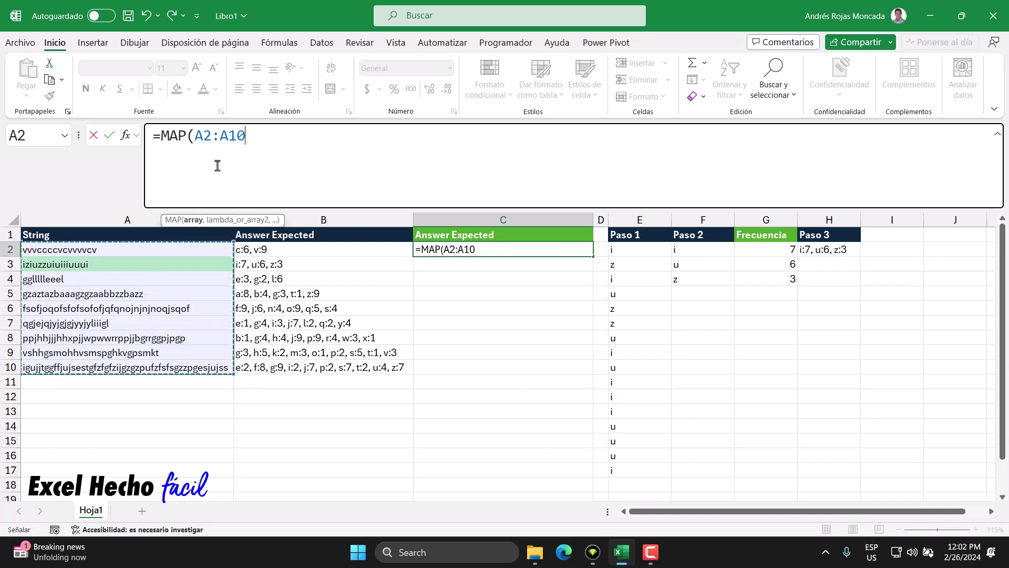
text(,lam)
key(Tab)
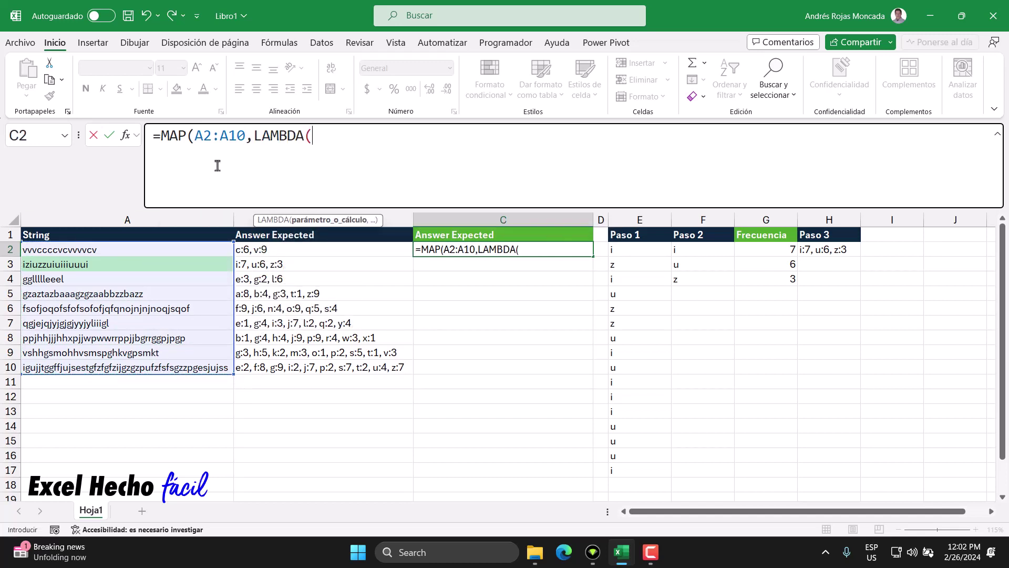
text(s,)
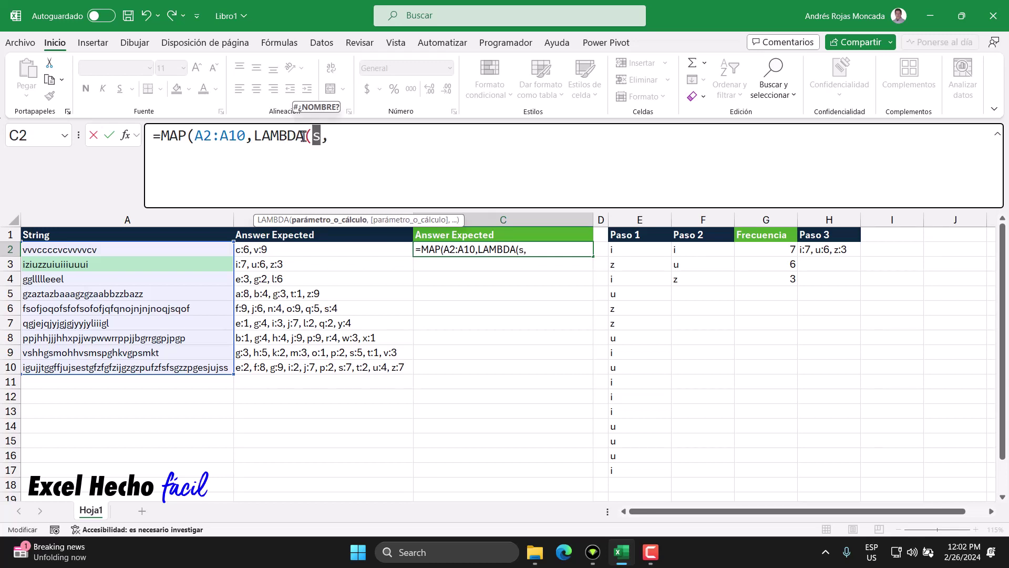
drag(304, 138, 195, 138)
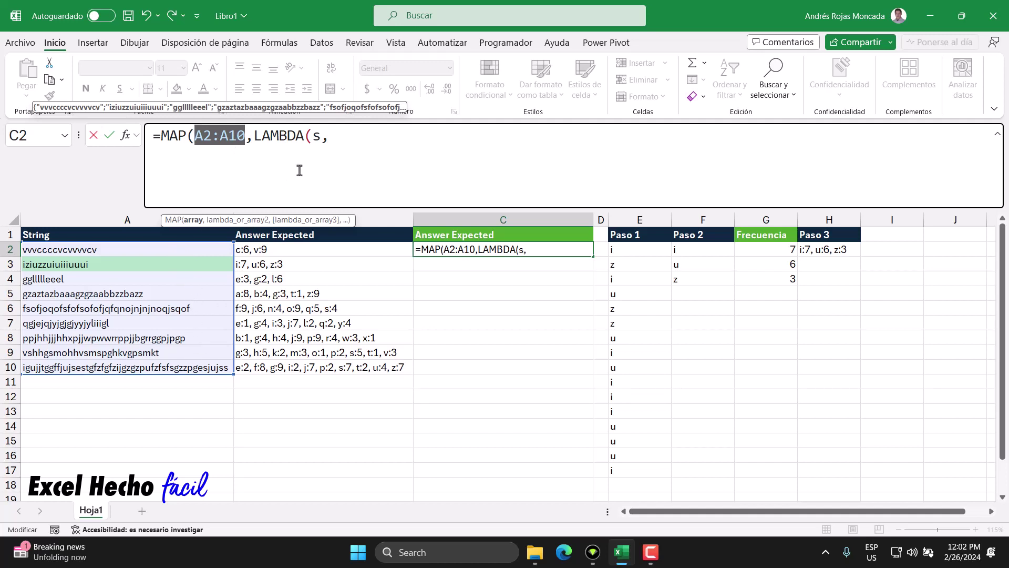
click(321, 138)
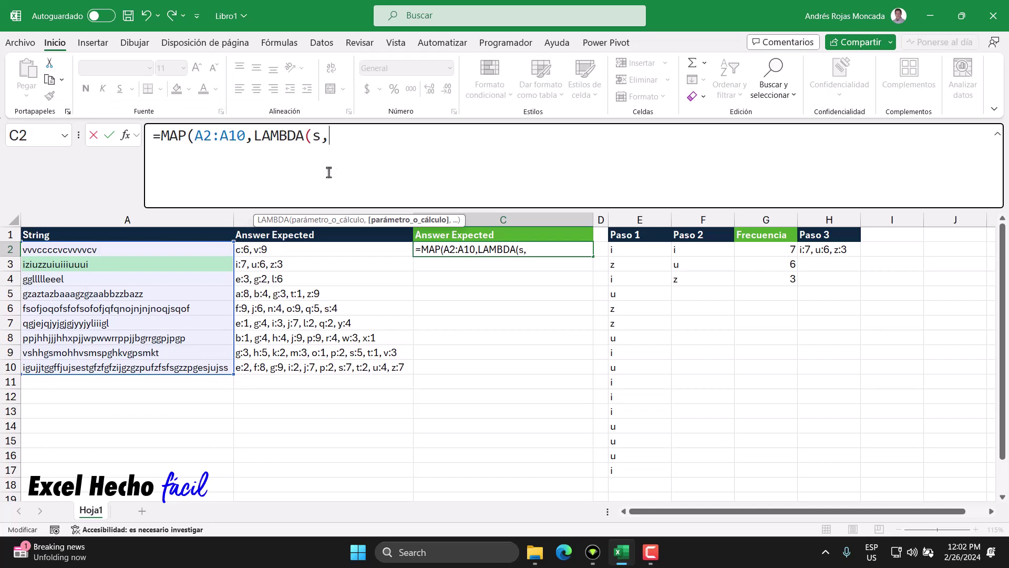
text(l)
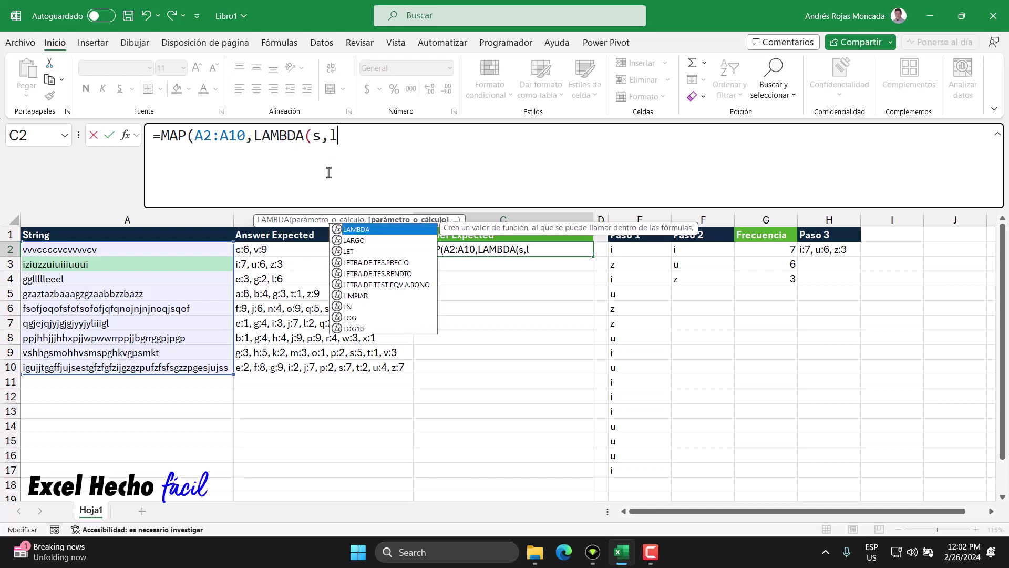
text(et)
key(Tab)
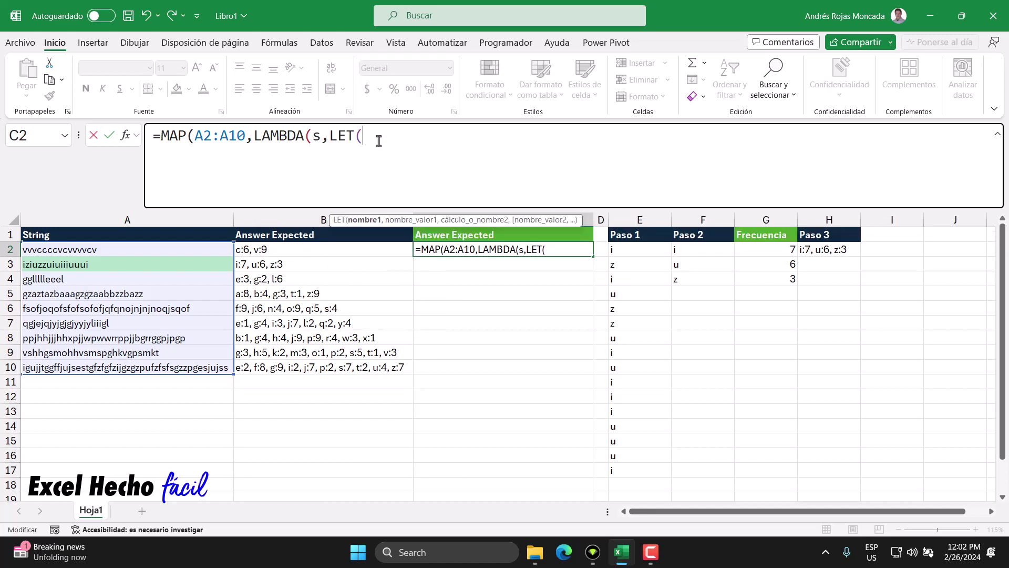
key(alt+Return)
text(m,)
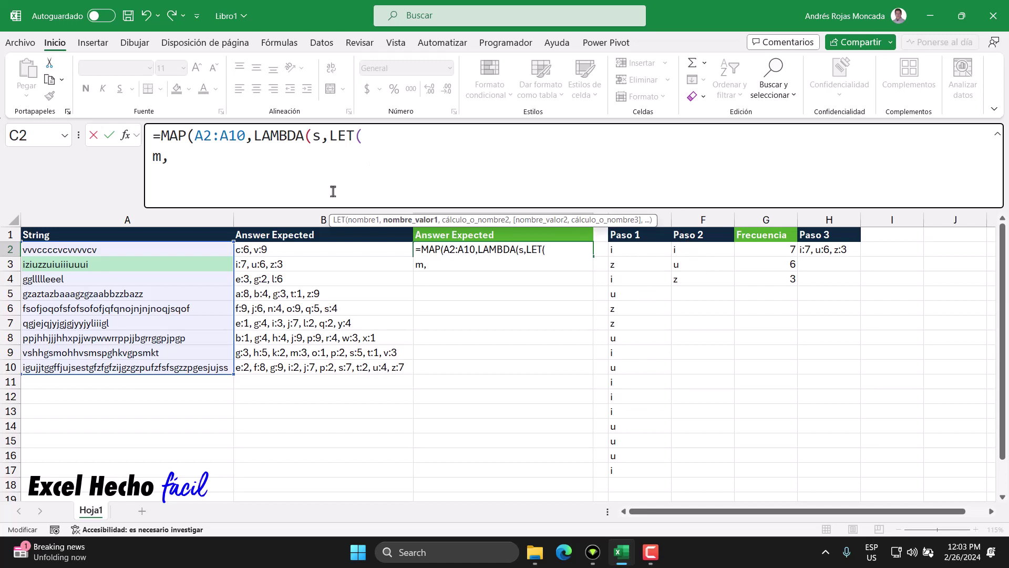
text(extr)
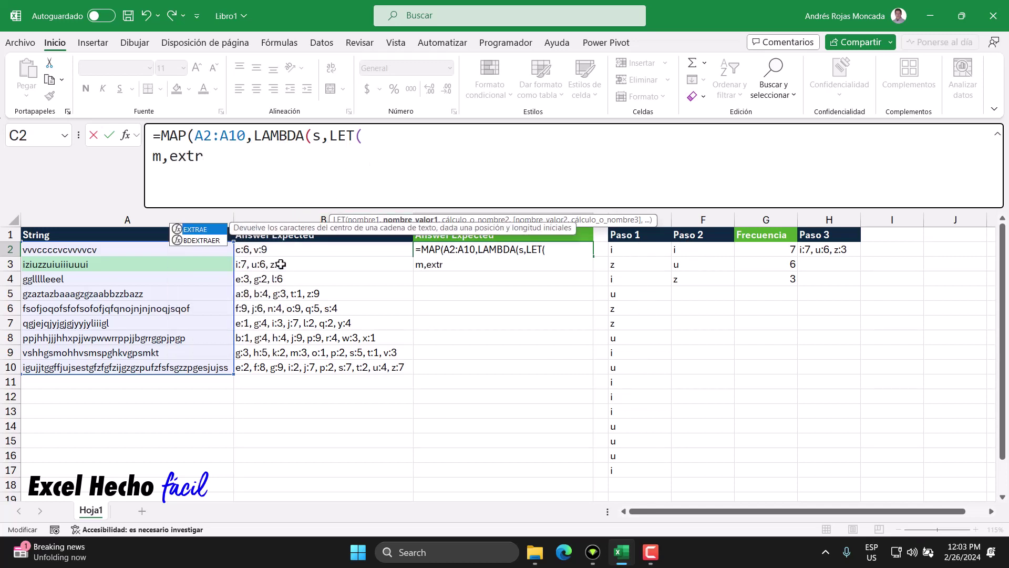
key(Tab)
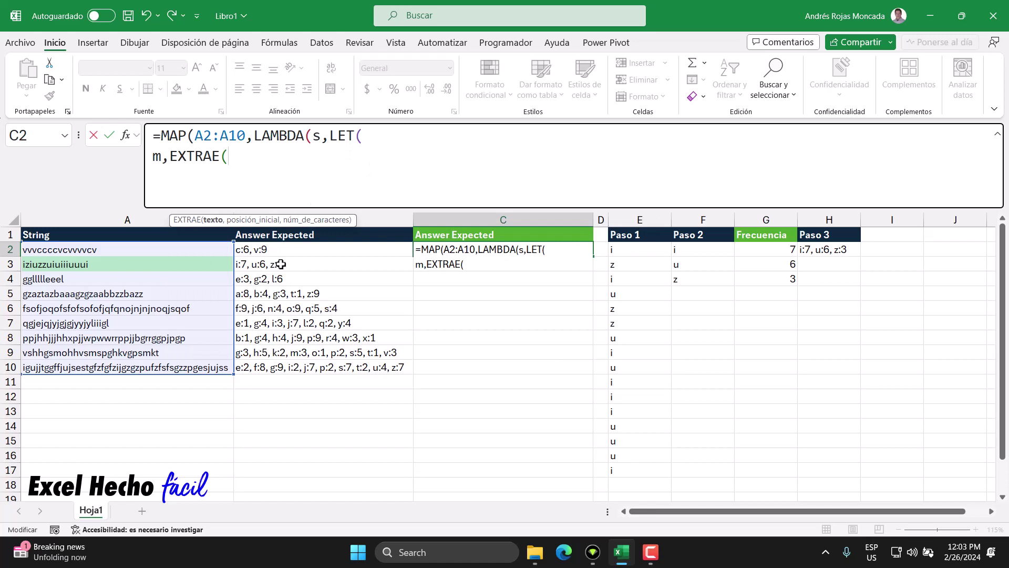
text(s,)
text(secu)
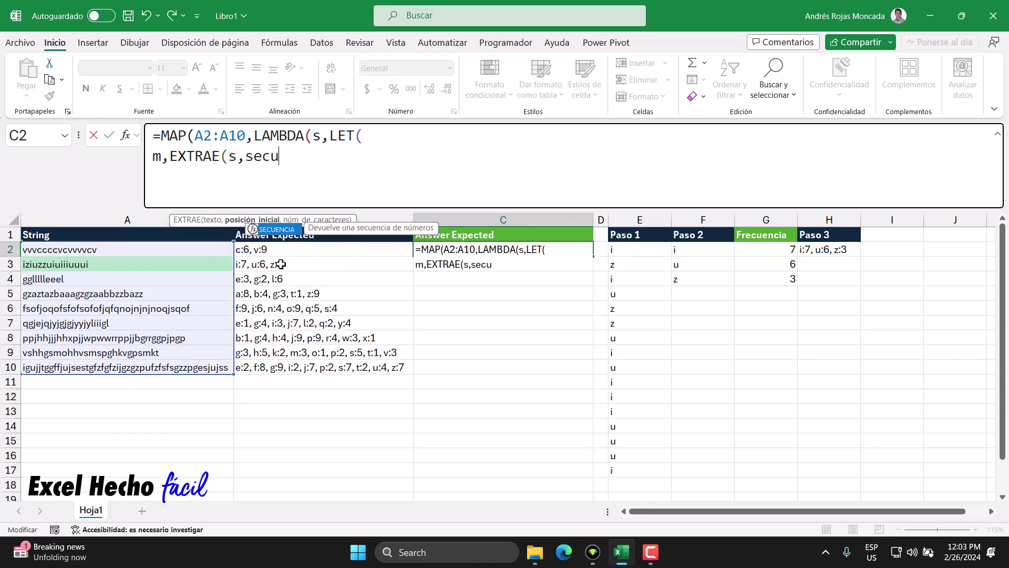
key(Tab)
text(lar)
key(Tab)
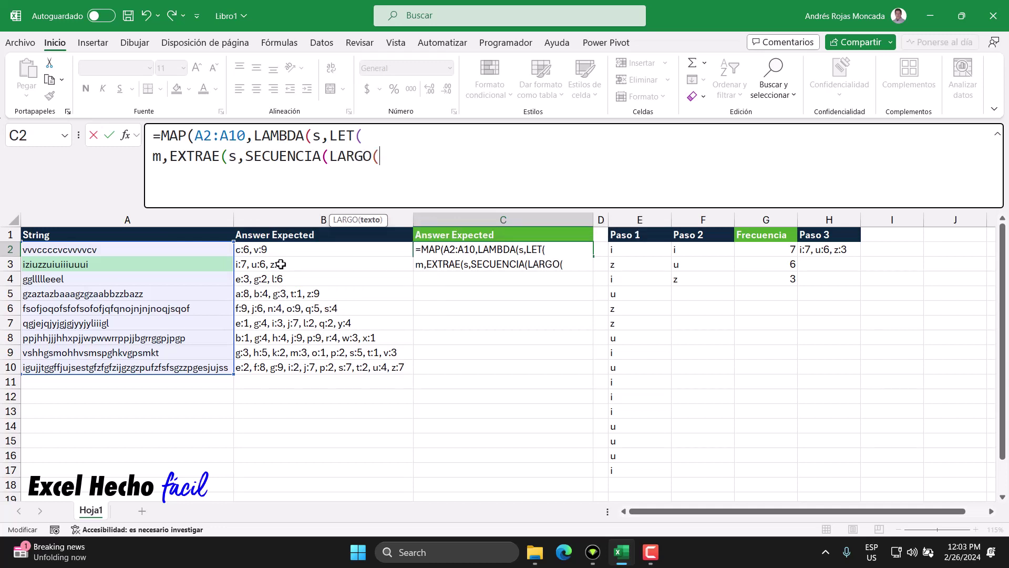
text(s)),1)
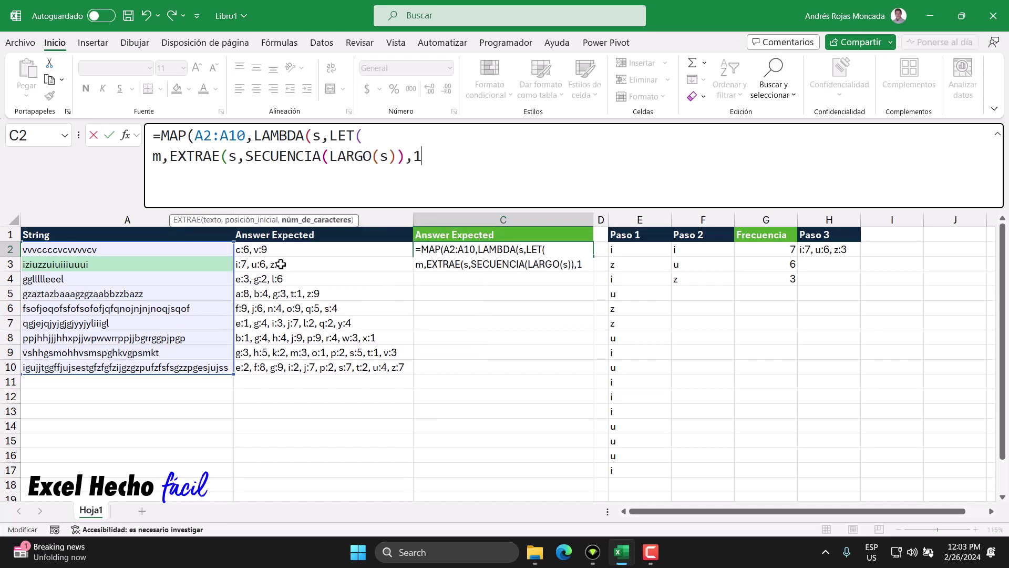
text())
drag(167, 156, 280, 156)
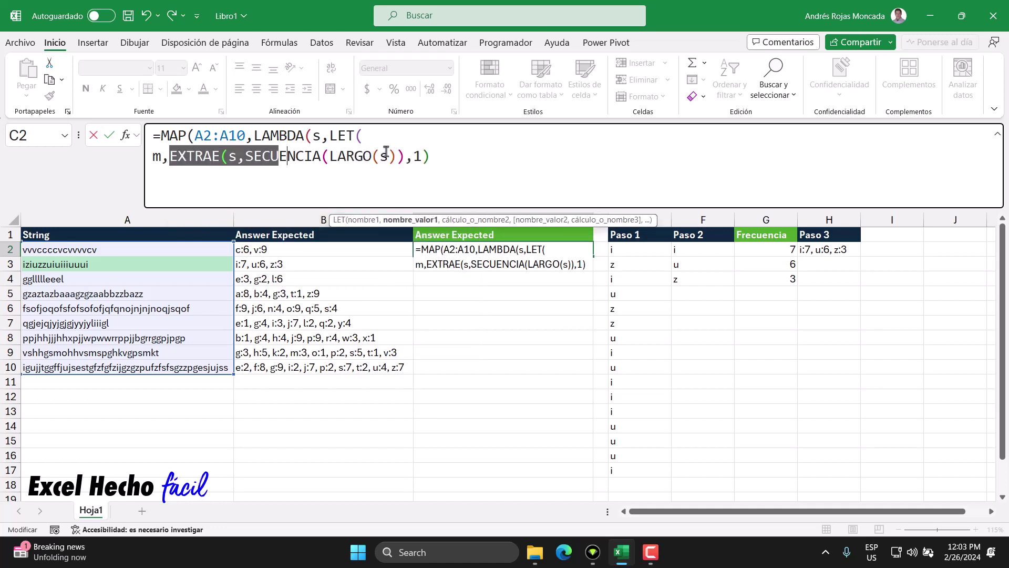
click(447, 162)
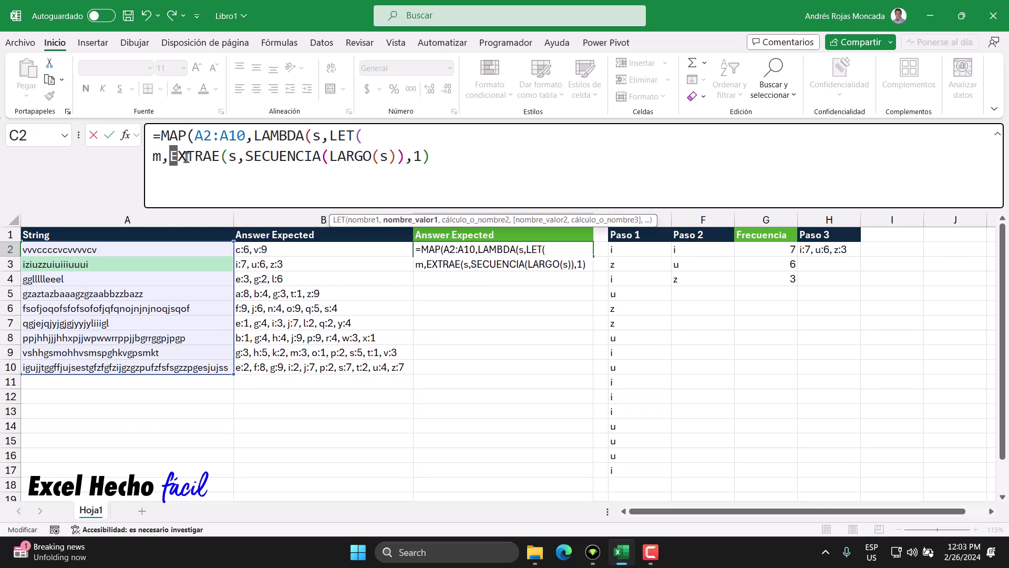
drag(171, 156, 466, 157)
click(428, 159)
- Define LET variable a as AGRUPARPOR(m,m,CONTARA,0,0,1) to count each letter
text(,)
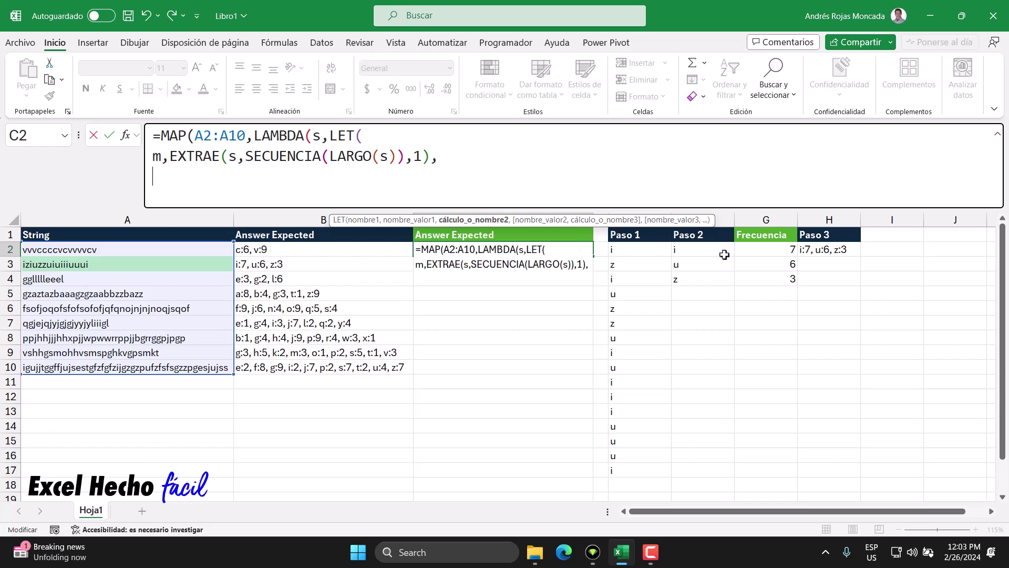
text(a)
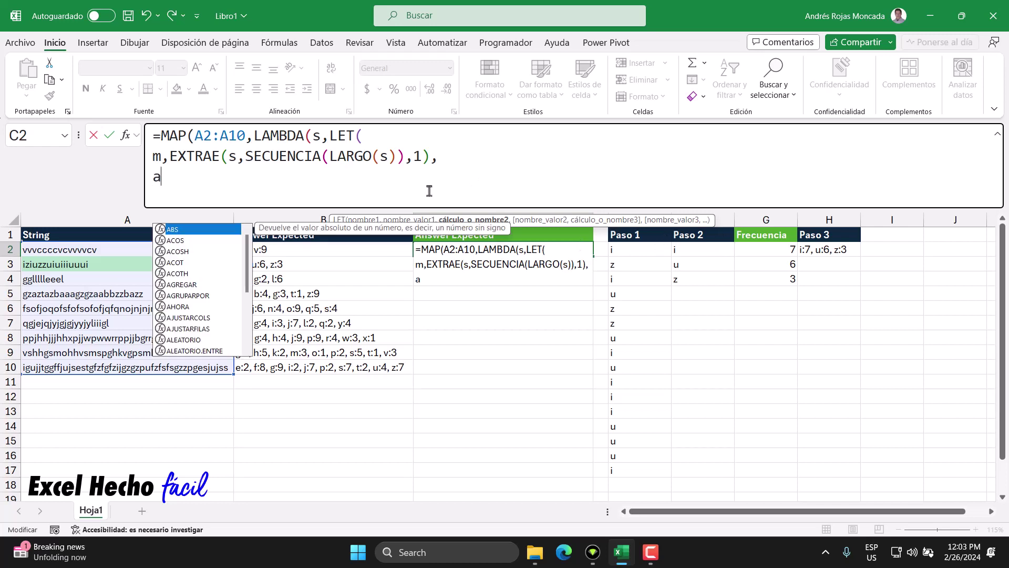
text(,)
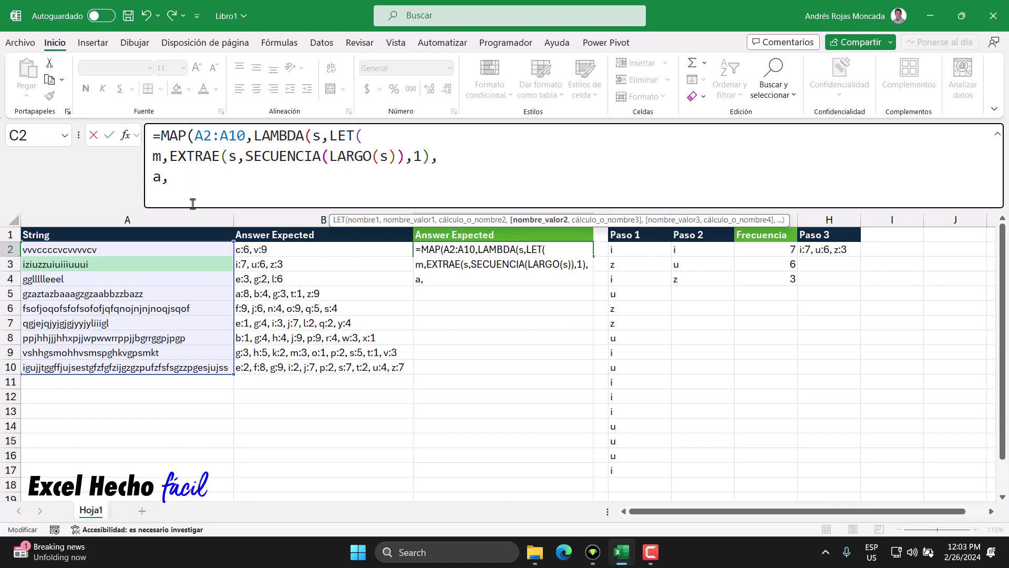
text(agru)
key(Tab)
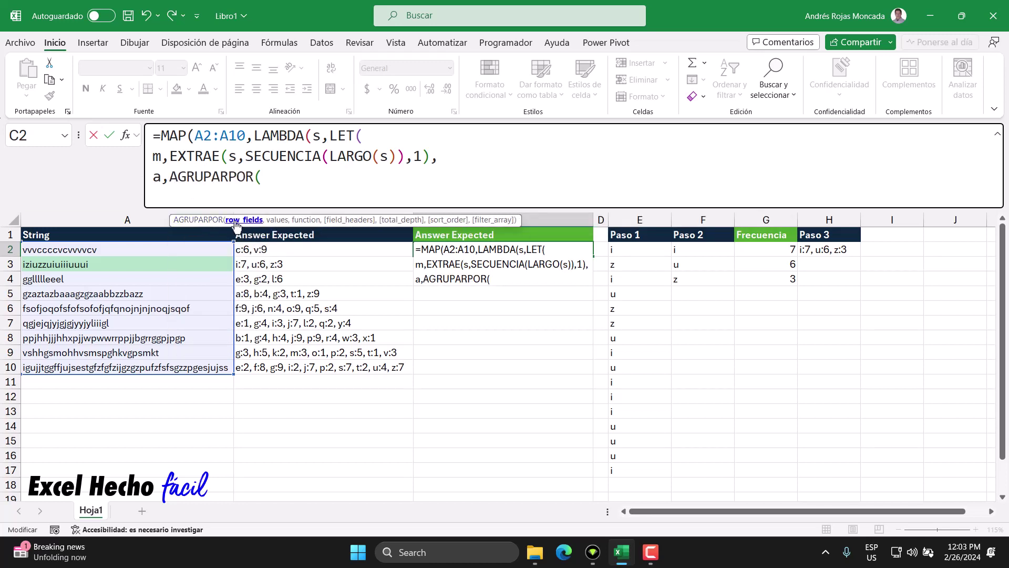
double_click(157, 156)
click(264, 176)
text(m,m,)
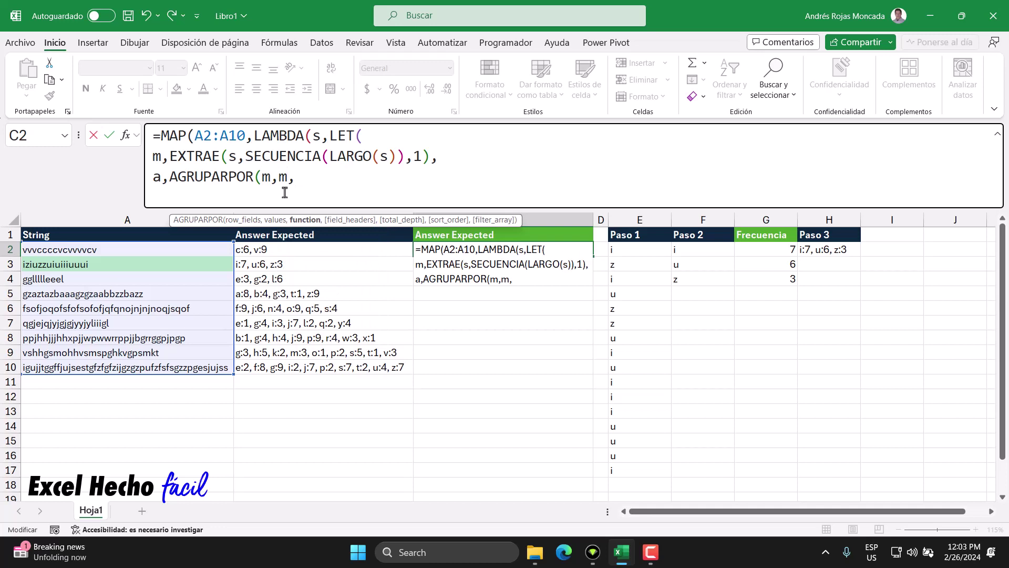
text(contara)
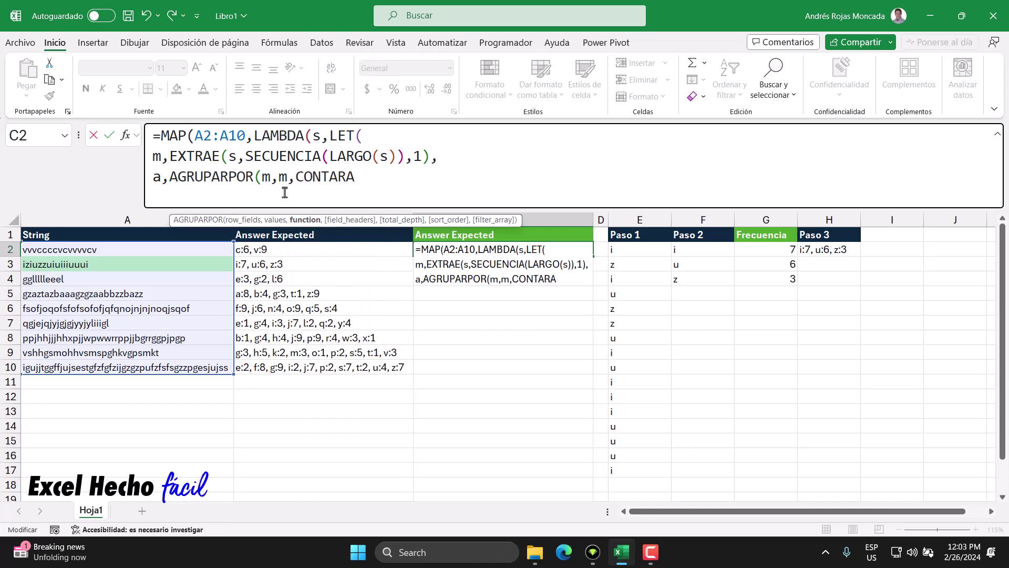
text(,0)
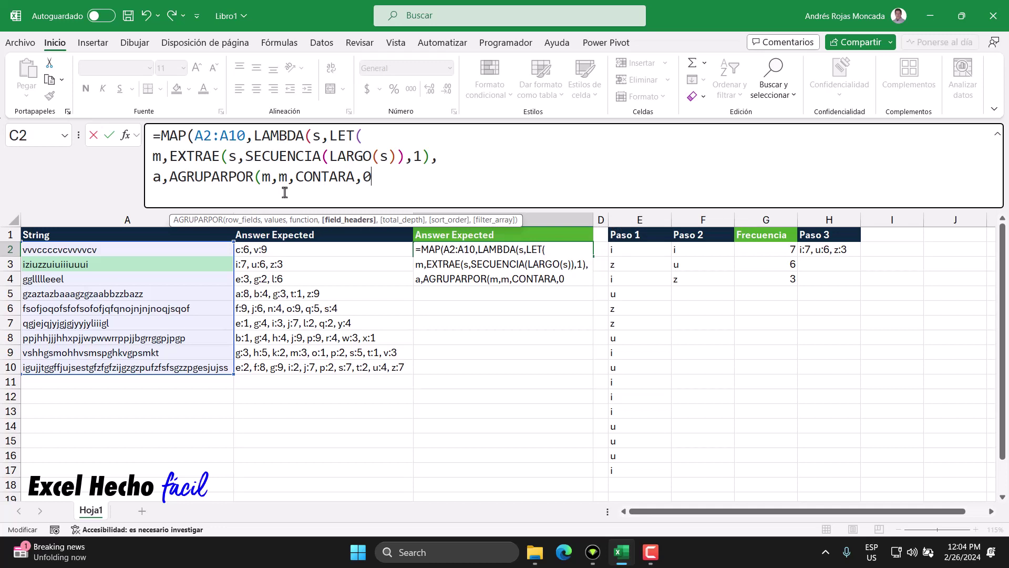
text(,)
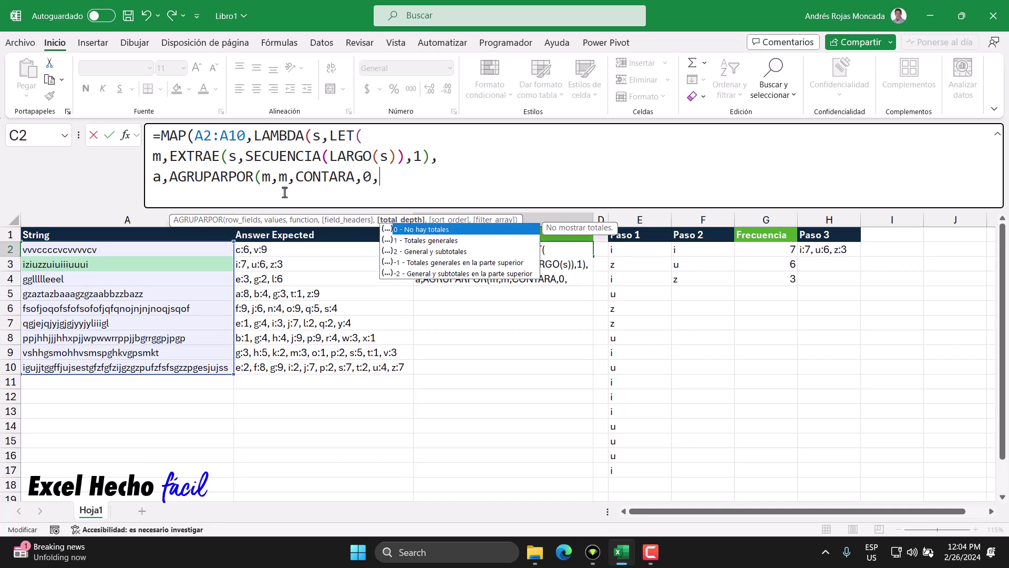
text(0,)
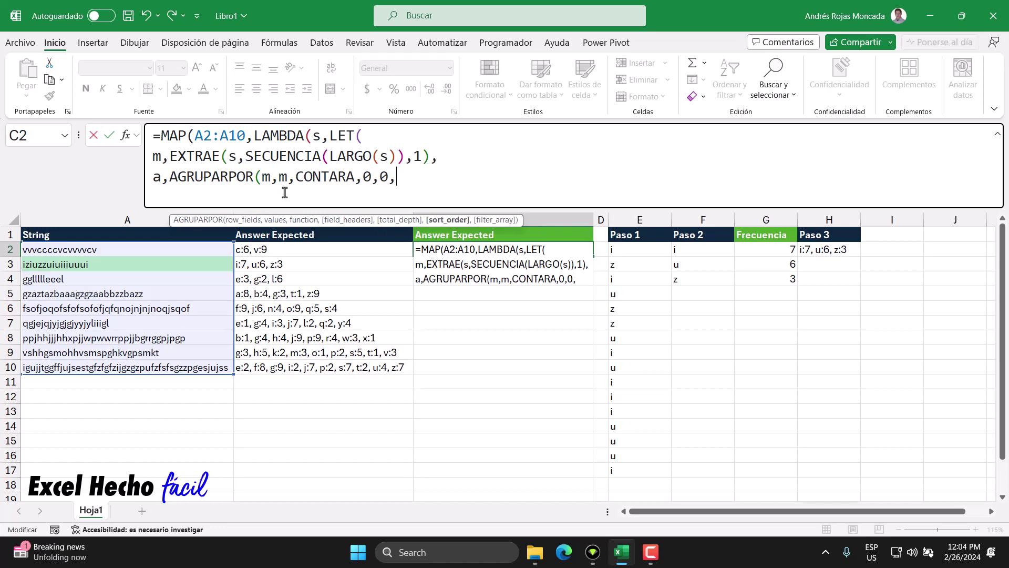
text(1)
text())
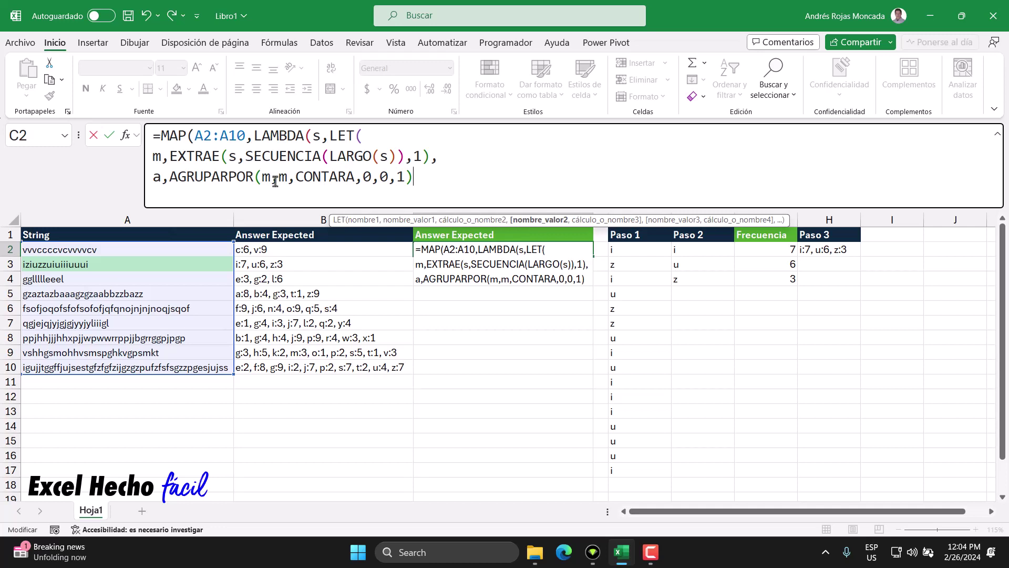
click(269, 176)
click(423, 179)
- On a new formula line, insert UNIRCADENAS, replacing an accidentally chosen DIVIDIRTEXTO
text(,)
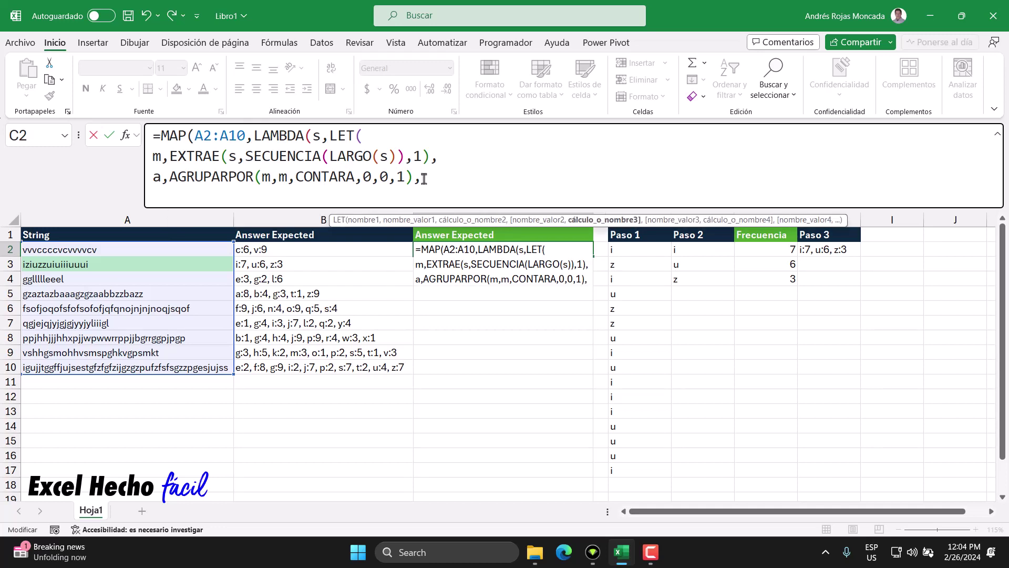
key(alt+Return)
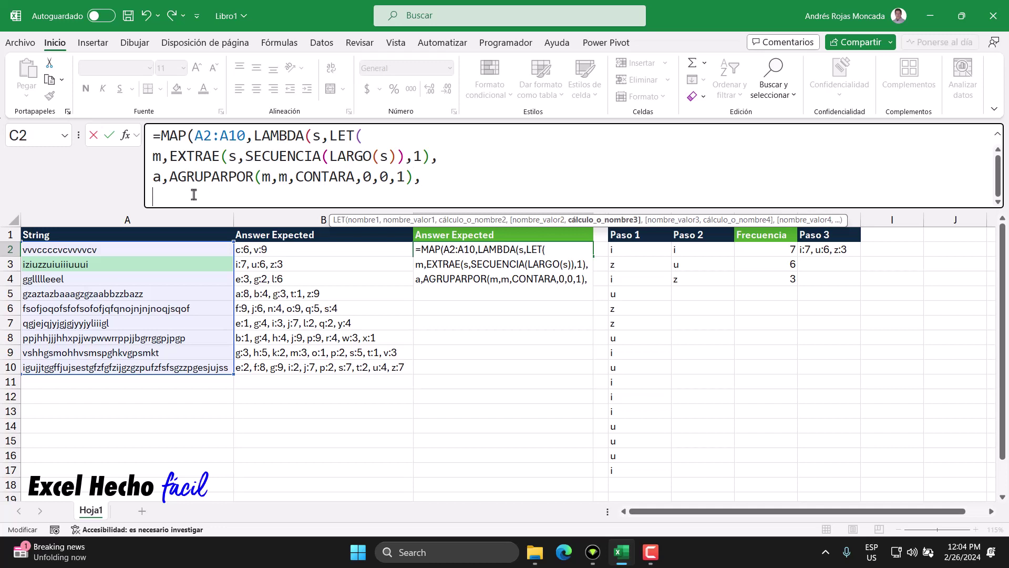
text(divi)
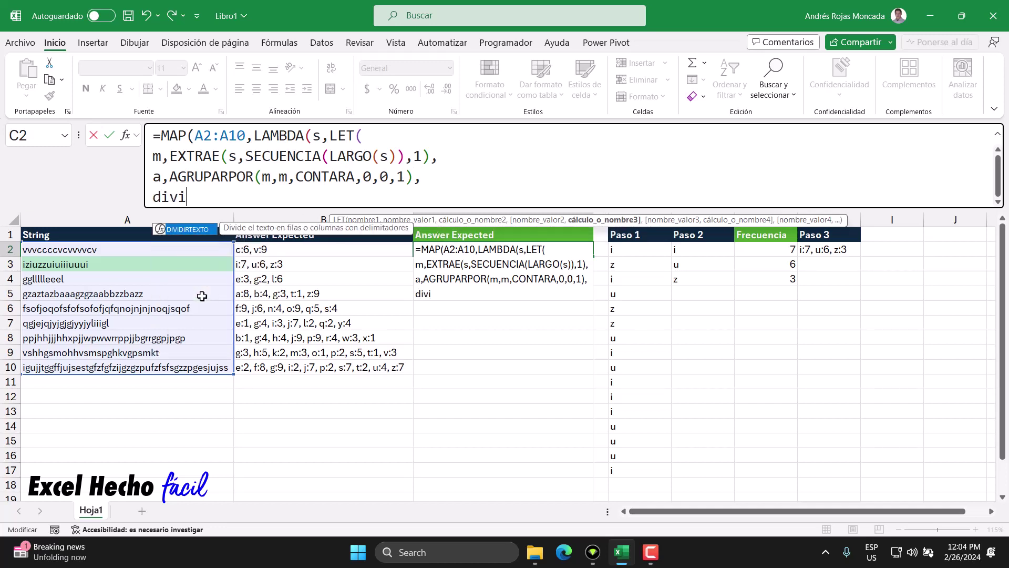
key(Tab)
key(BackSpace)
key(BackSpace)
key(BackSpace)
key(BackSpace)
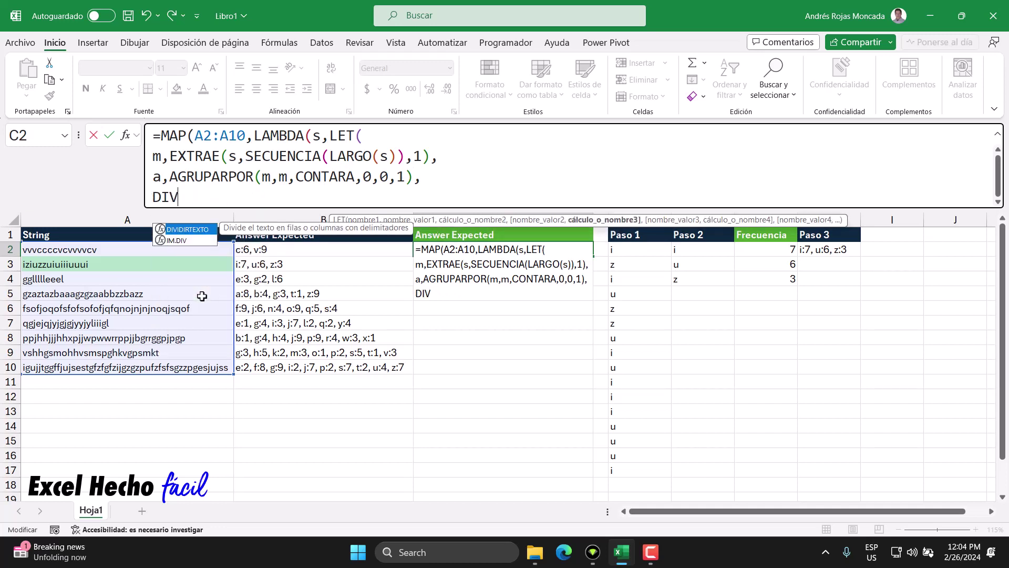
key(BackSpace)
key(BackSpace)
key(BackSpace)
text(uni)
key(Down)
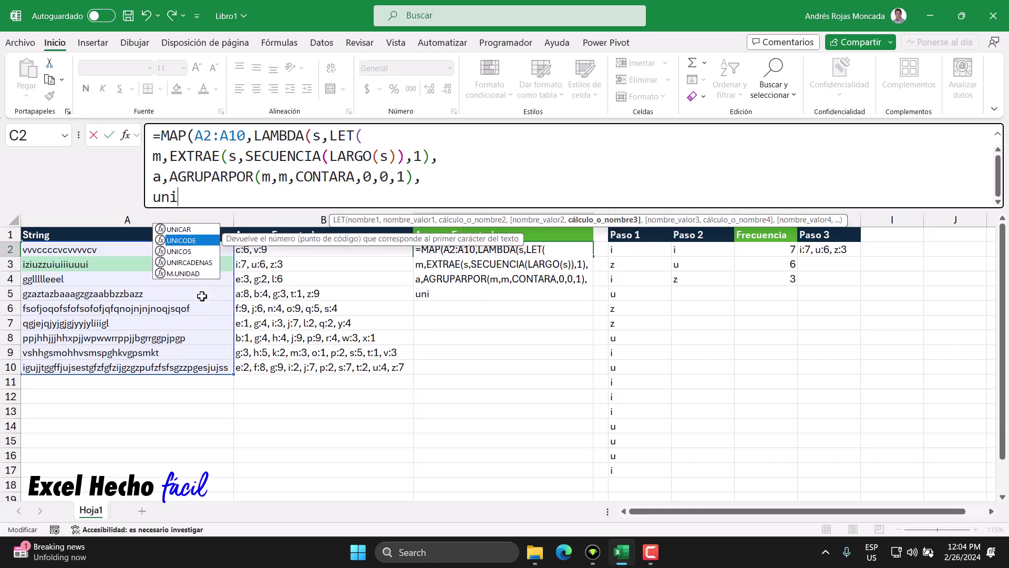
key(Down)
key(Down)
key(Tab)
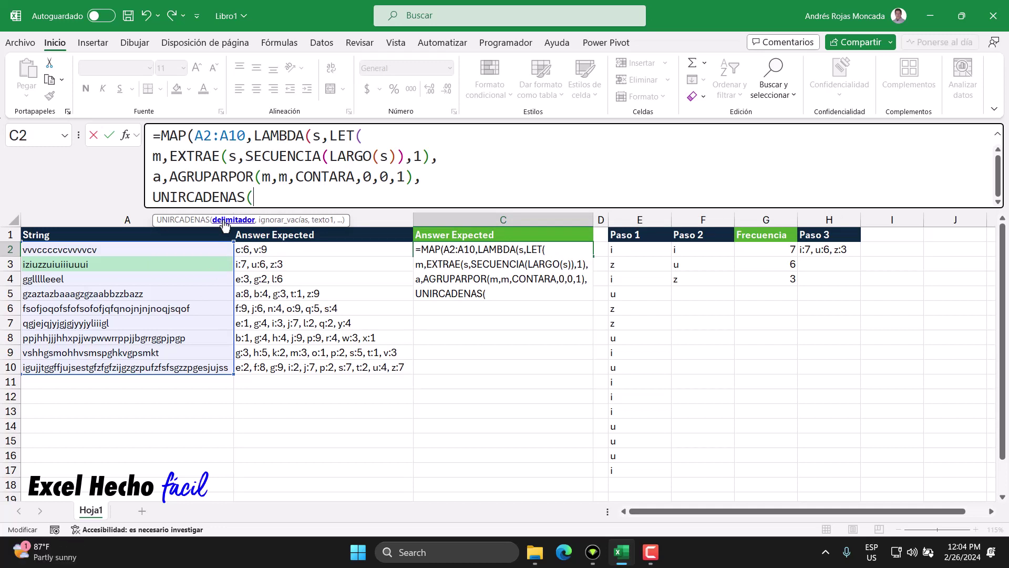
- Give UNIRCADENAS the delimiters {":";", "}, ignore-empty 1 and a, closing all parentheses
text({":)
text(;")
text(, ")
text(},)
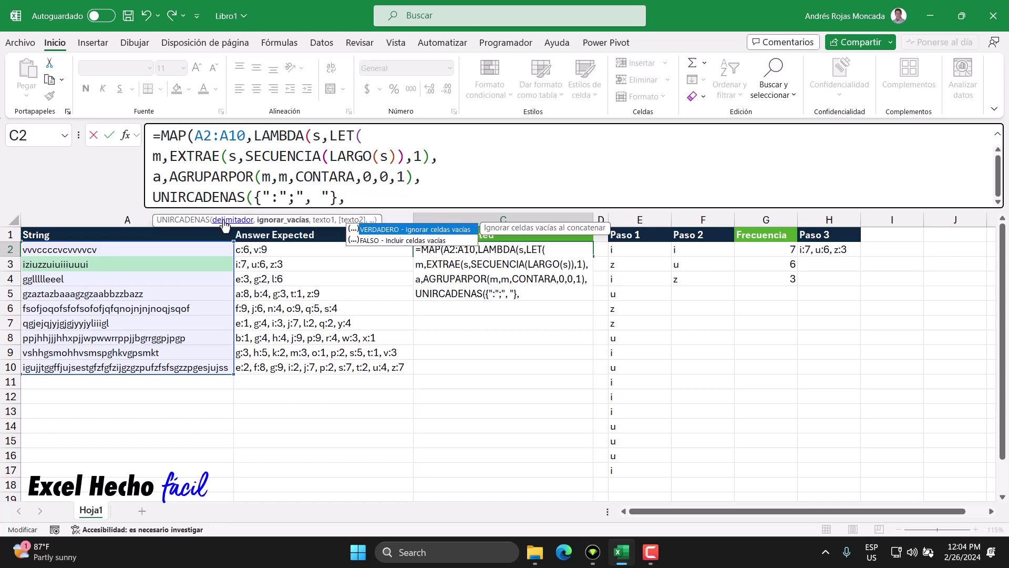
click(225, 221)
click(254, 197)
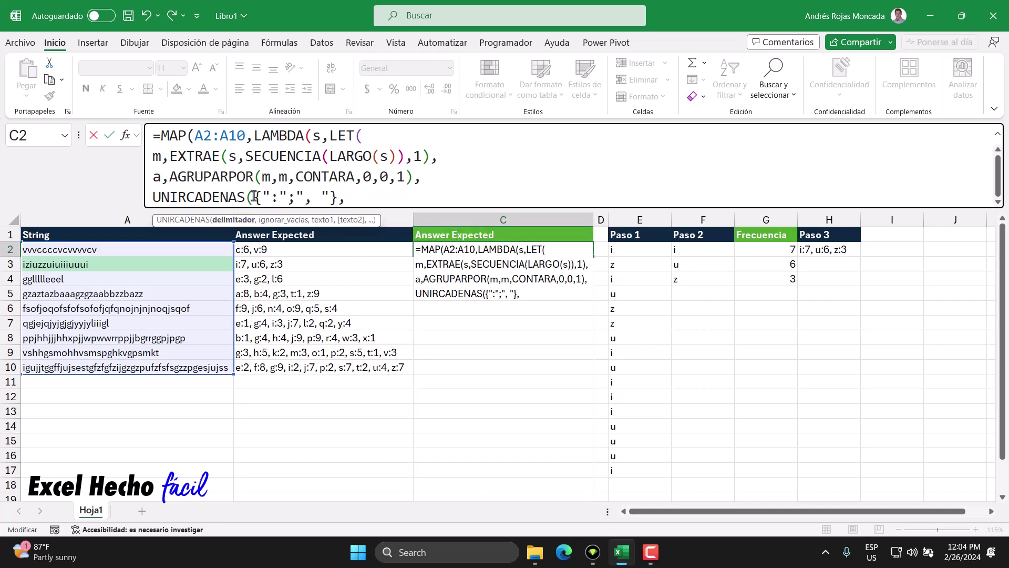
drag(254, 197, 335, 198)
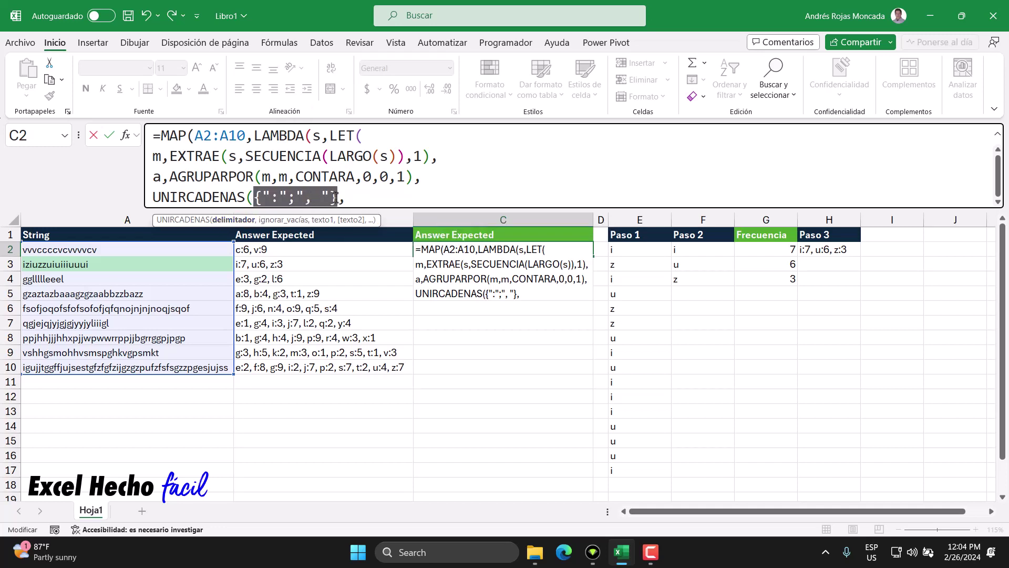
click(260, 199)
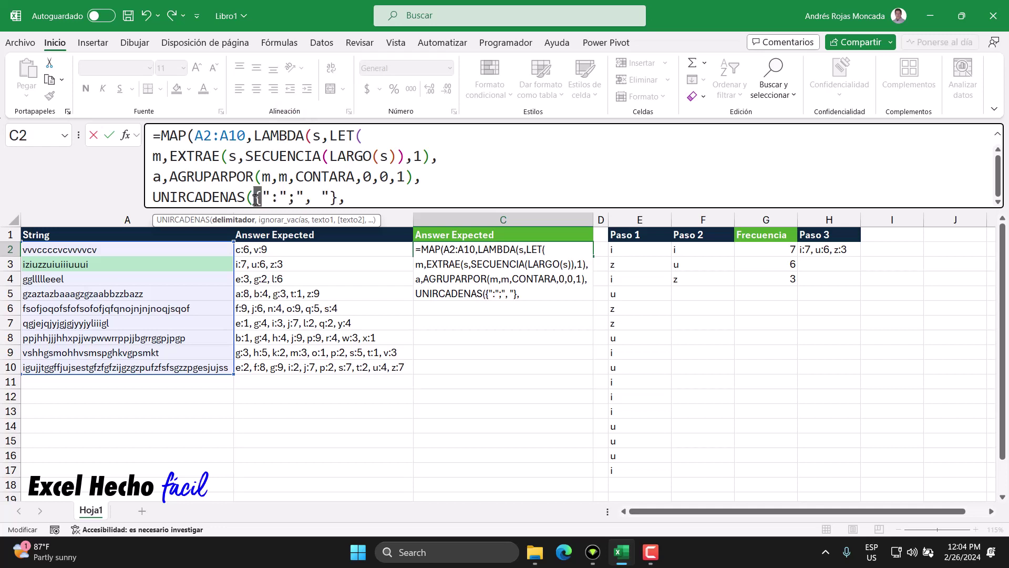
drag(328, 198, 332, 197)
drag(263, 198, 287, 198)
mouse_move(295, 197)
mouse_down()
mouse_move(327, 198)
mouse_move(287, 197)
mouse_up()
click(352, 199)
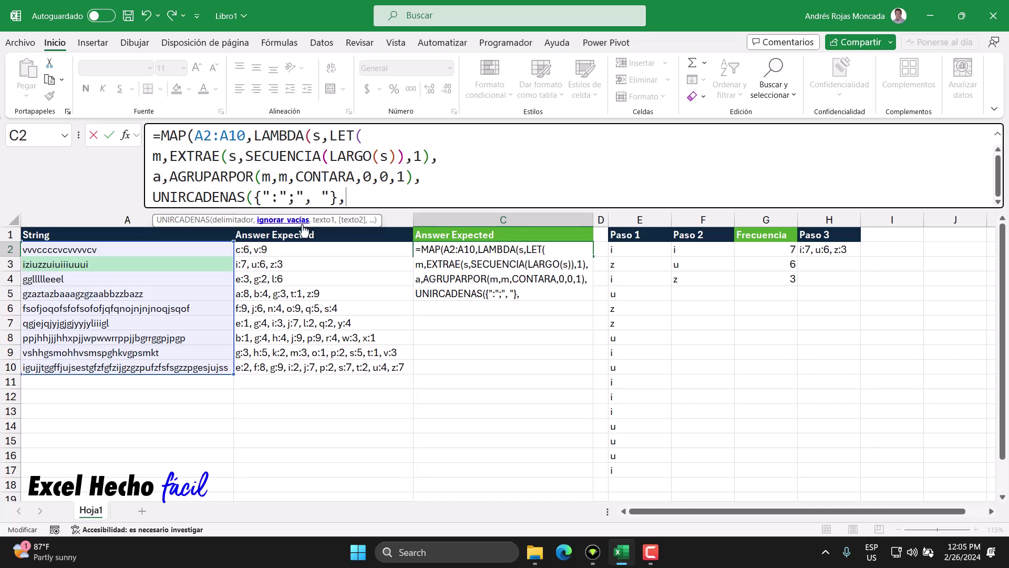
text(1)
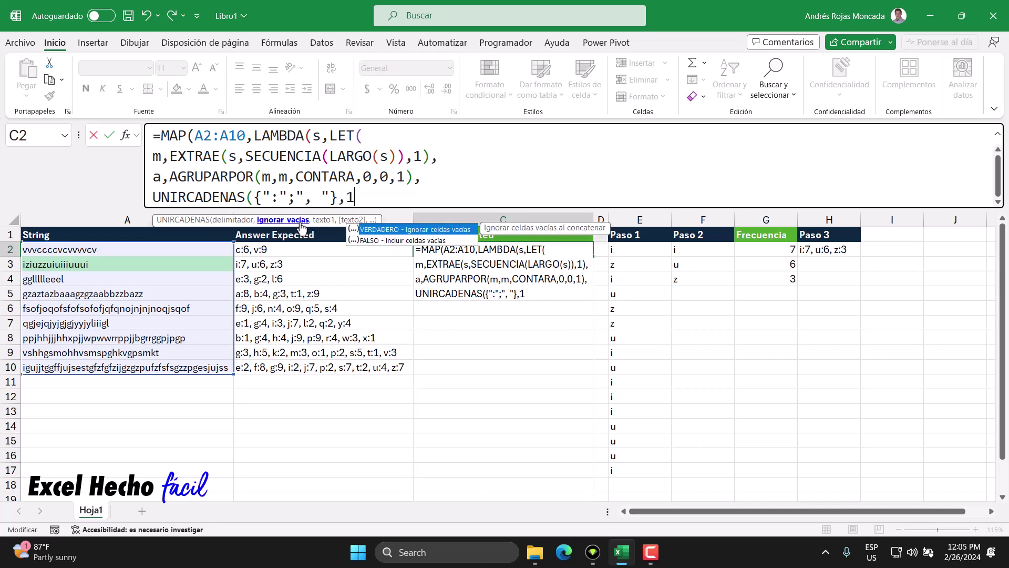
text(,)
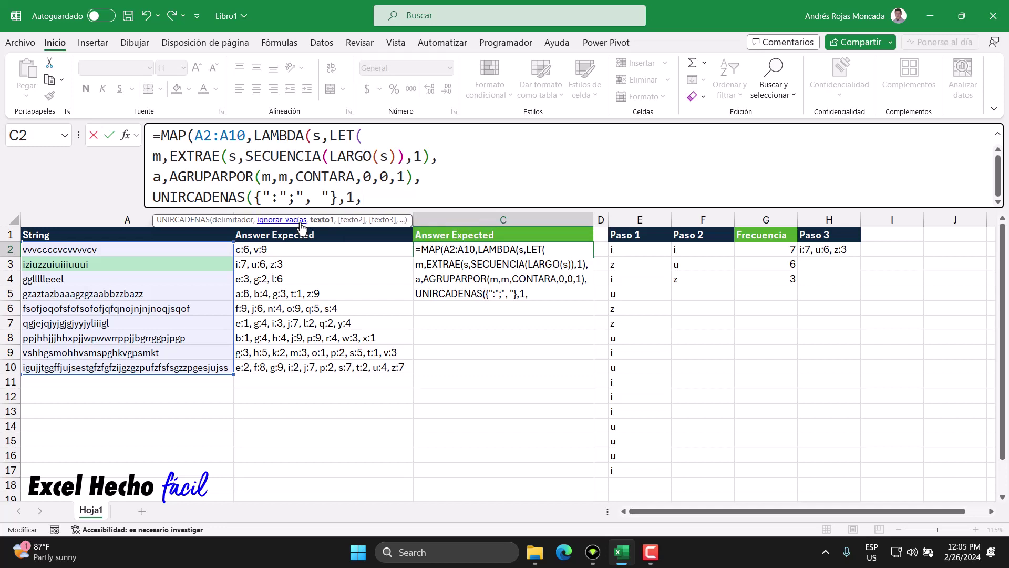
text(a))
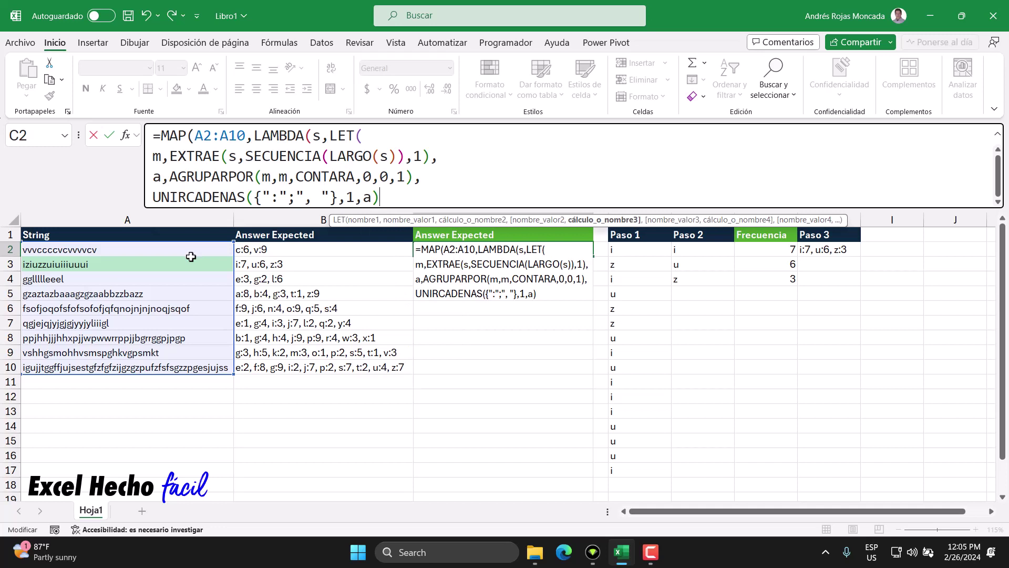
text()))
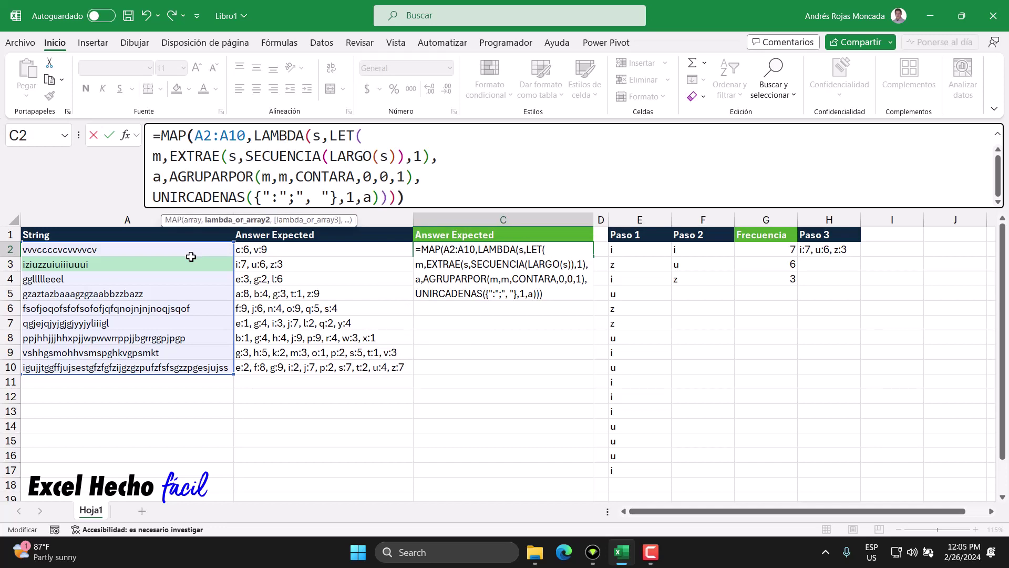
text())
- Commit the C2 formula and compare B2:B10=C2# in F6, previewing results with F9
key(Return)
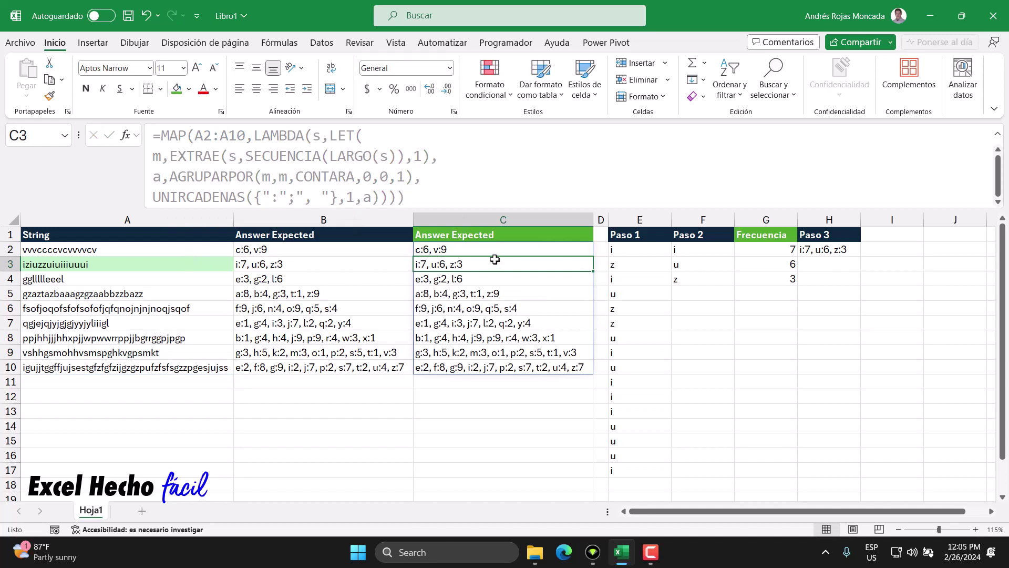
drag(486, 249, 493, 374)
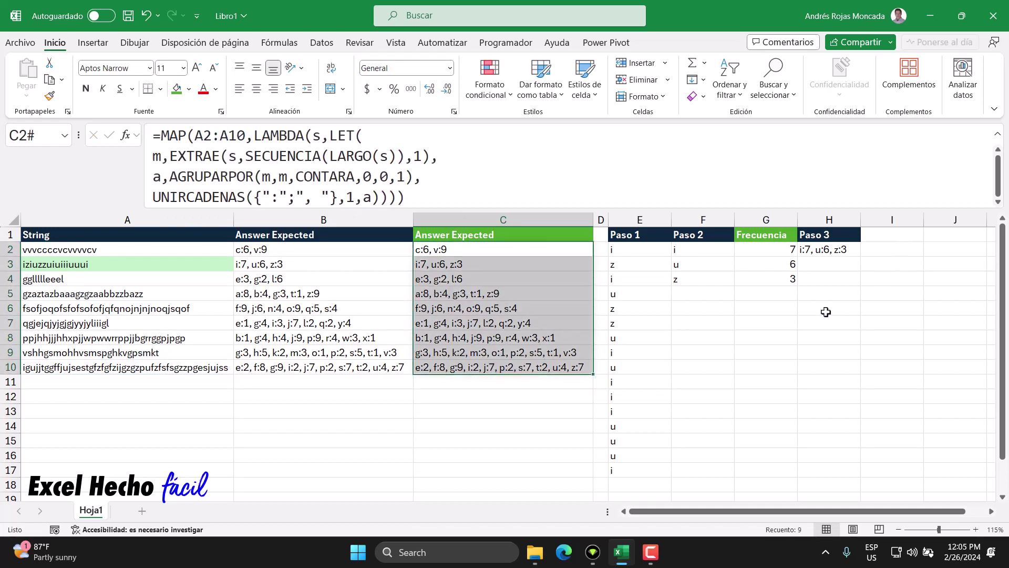
click(707, 311)
text(=)
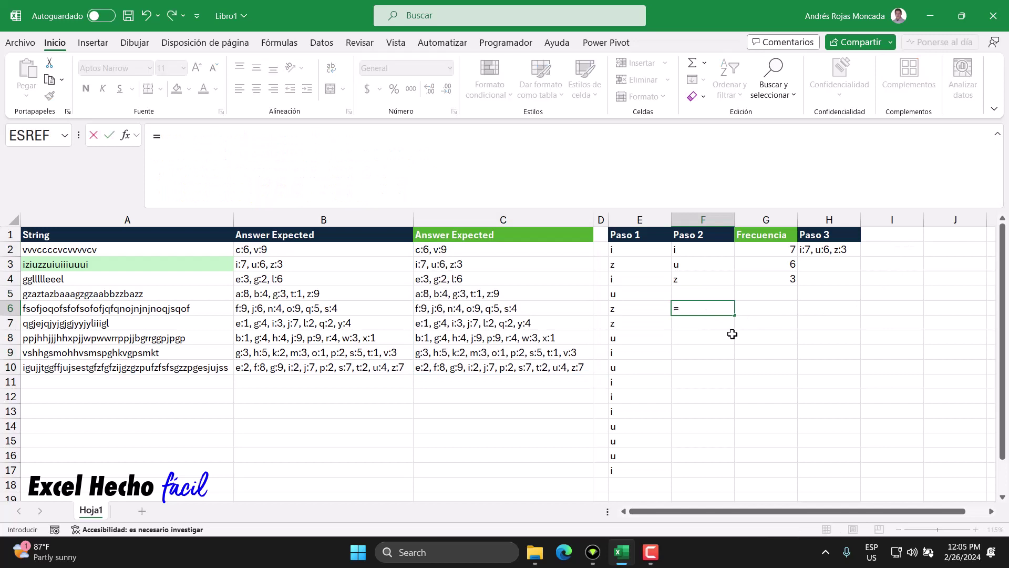
drag(350, 253, 349, 370)
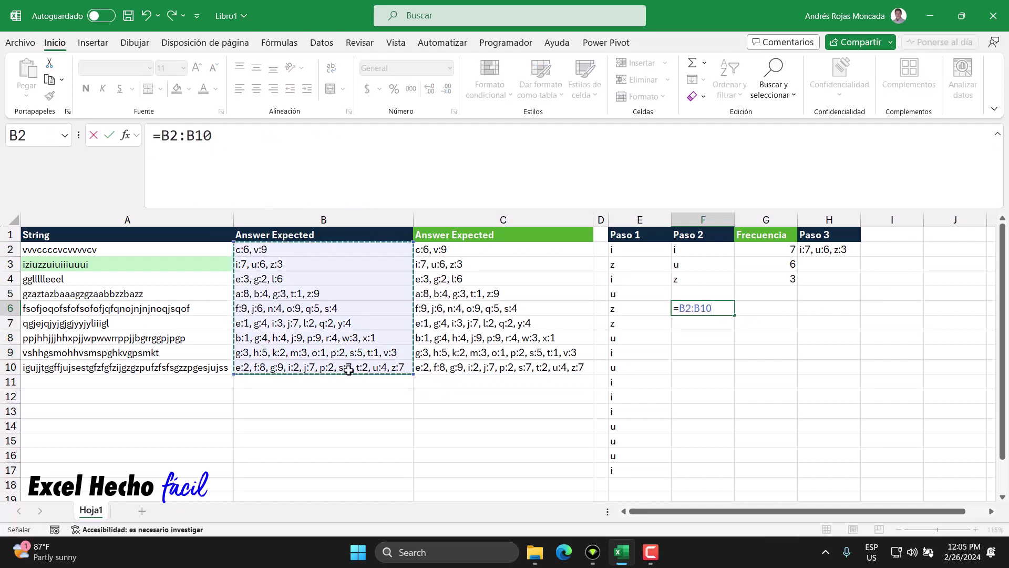
text(=)
drag(424, 250, 451, 368)
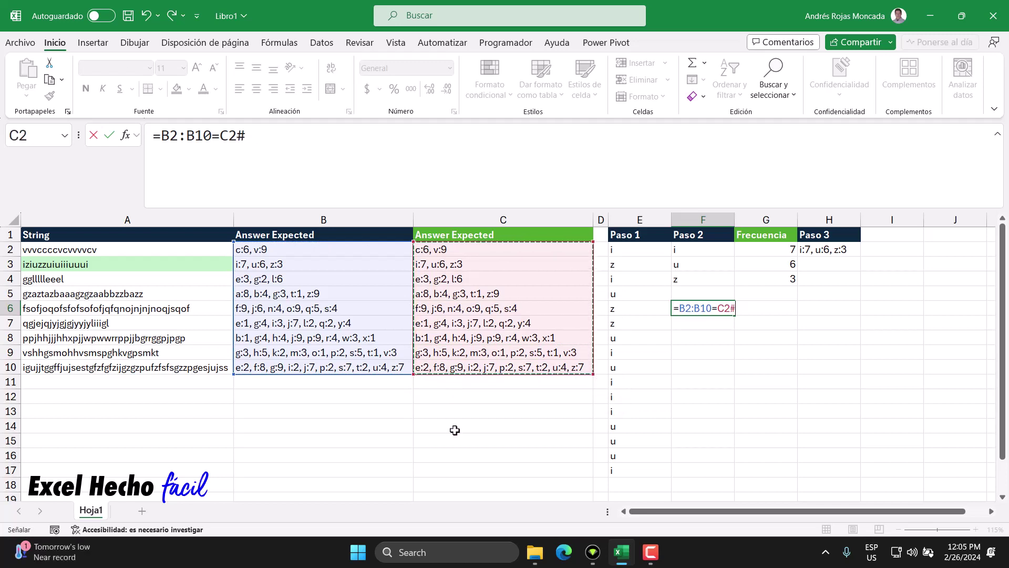
key(F9)
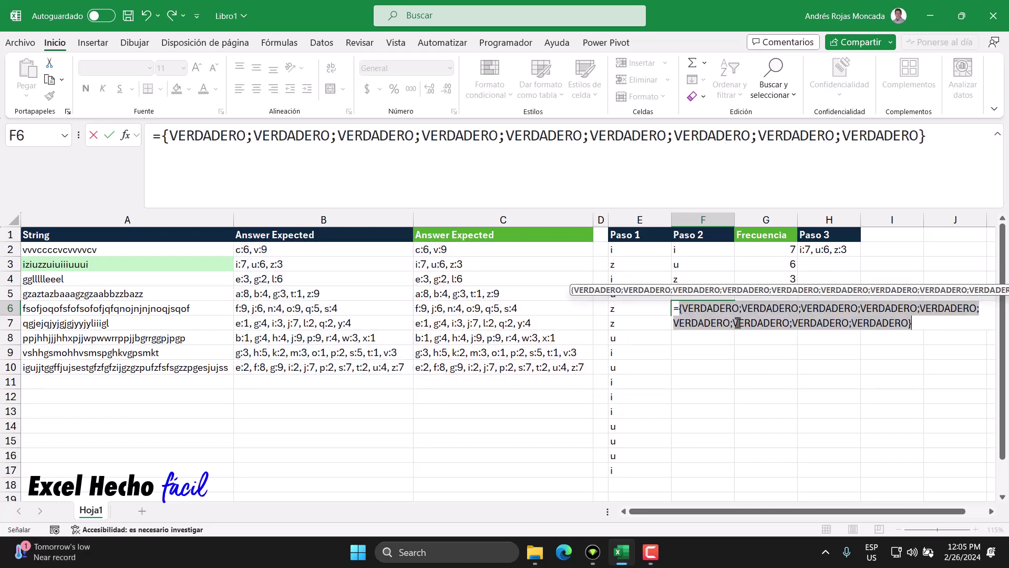
key(ctrl+z)
key(F9)
key(ctrl+z)
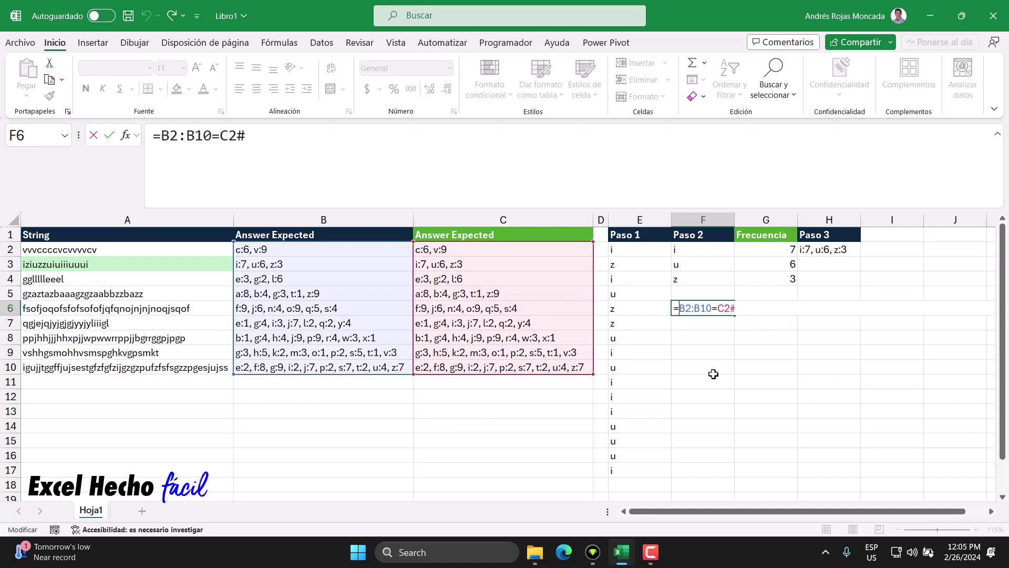
- Wrap the comparison as =Y(B2:B10=C2#) so F6 returns a single VERDADERO
text(Y()
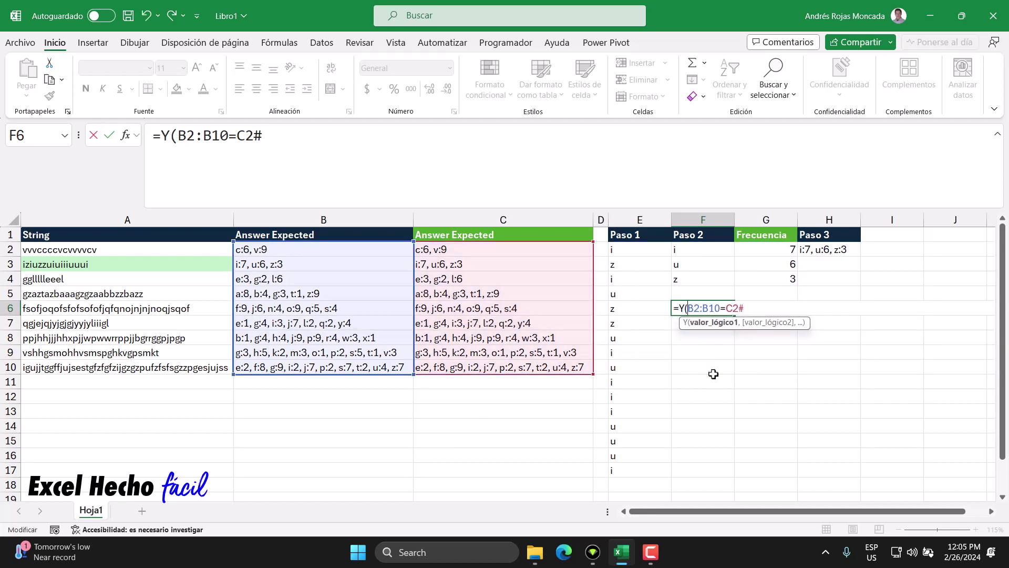
click(756, 311)
text())
key(Return)
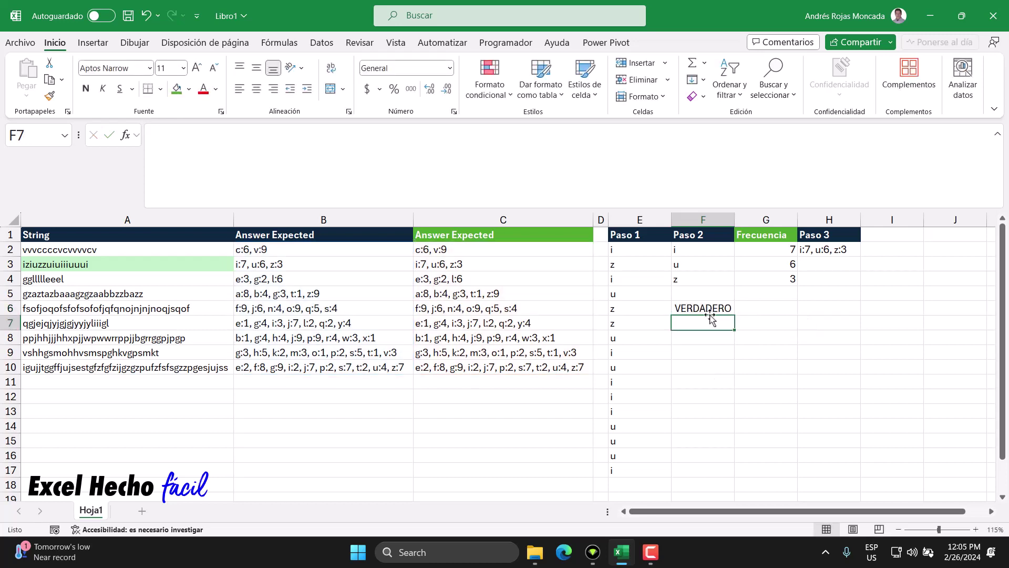
click(710, 309)
- Enter =SI(F6,"Está bien.","No lo está") in G6
key(Right)
text(=)
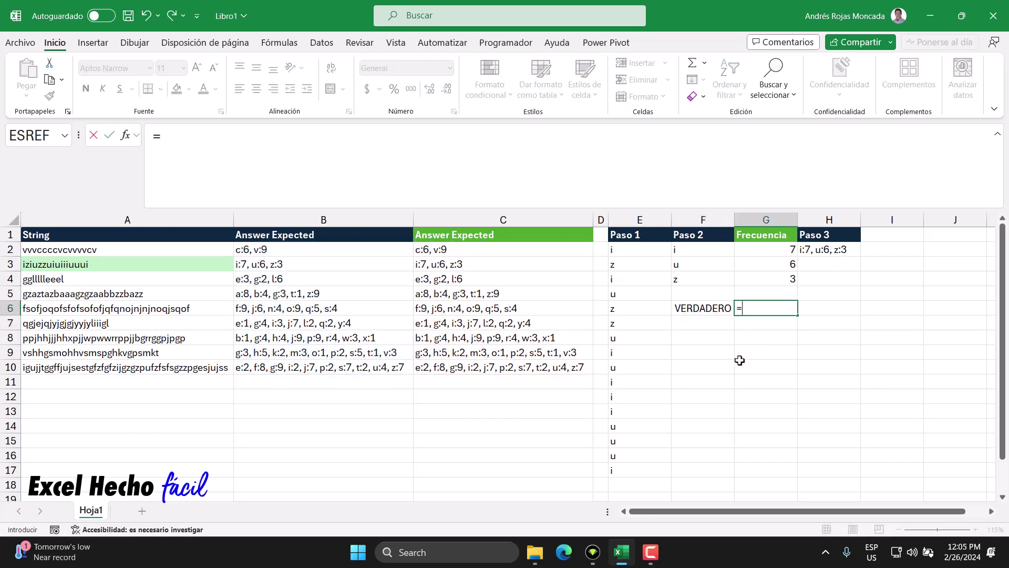
text(SI()
key(Left)
text(,)
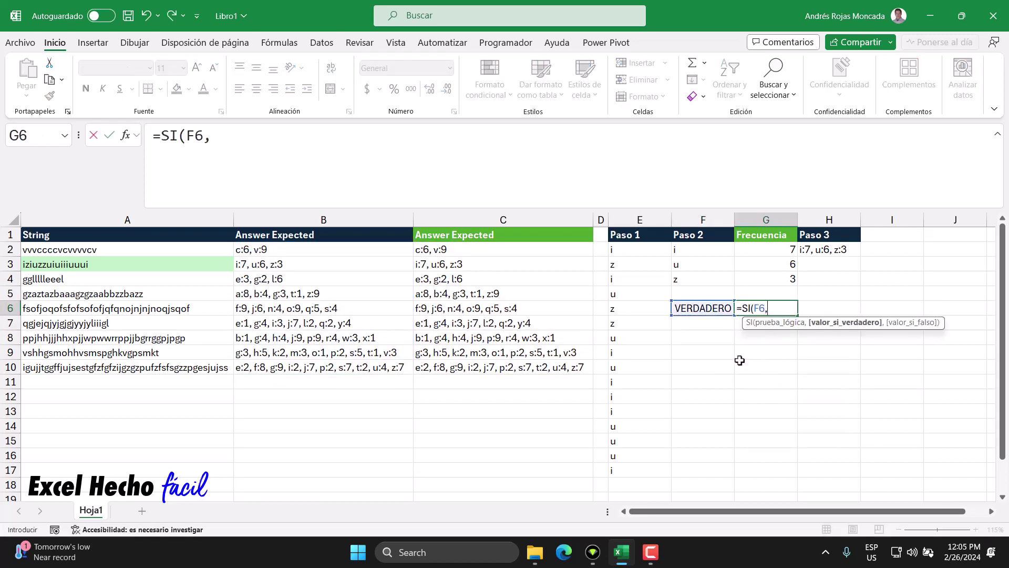
text("Est)
text(á bie)
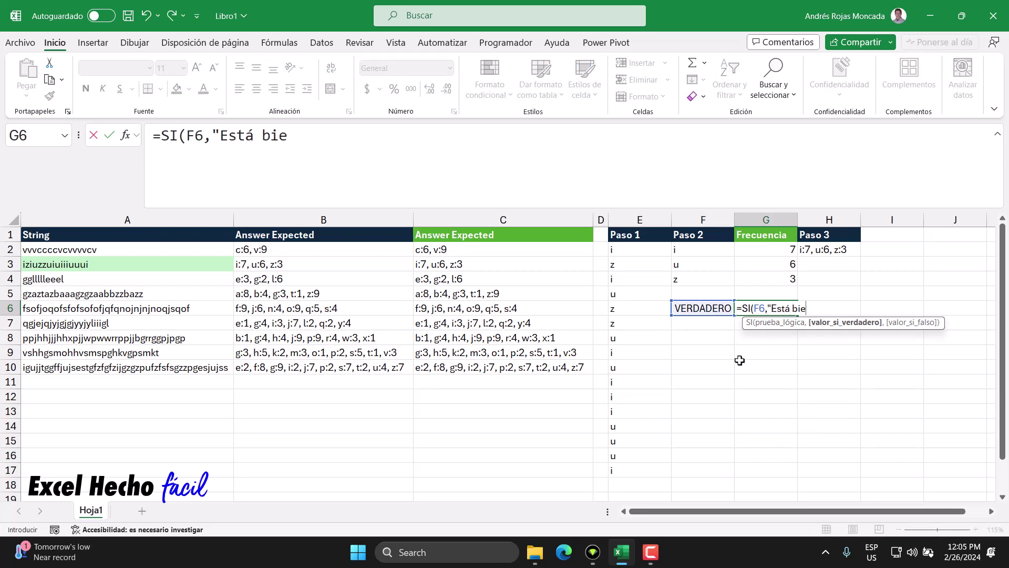
text(n."))
key(BackSpace)
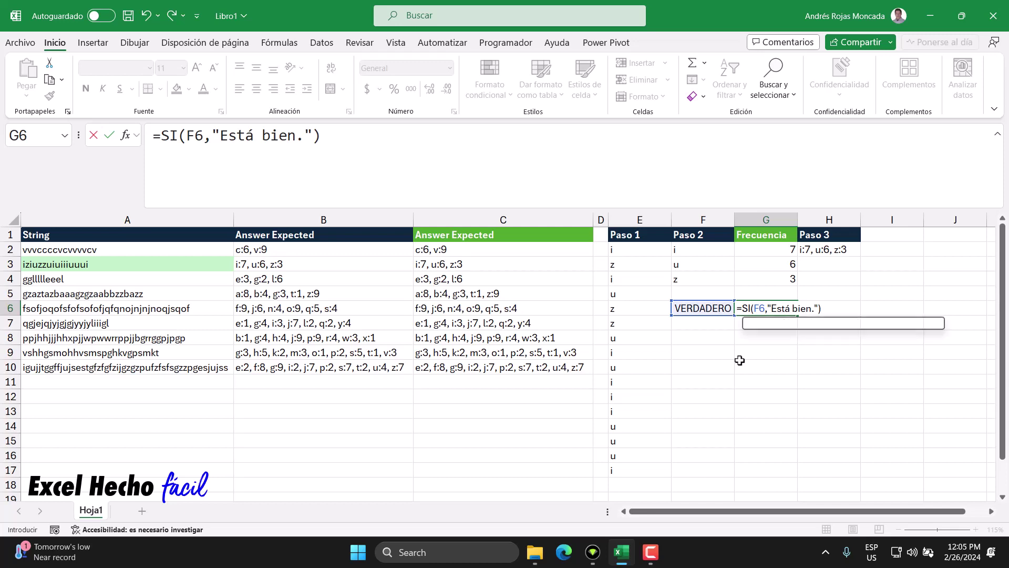
text(,)
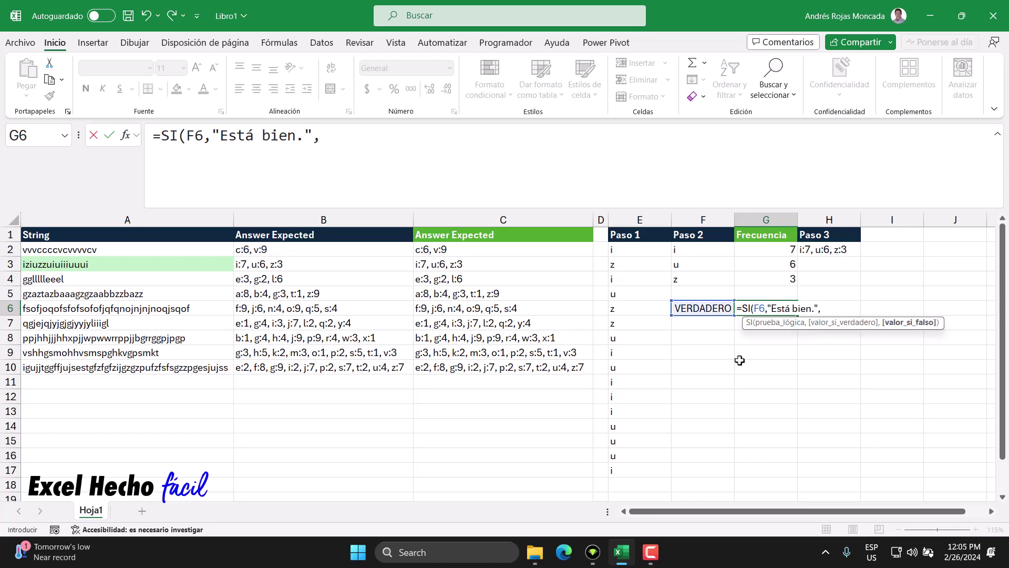
text("No)
text( lo est)
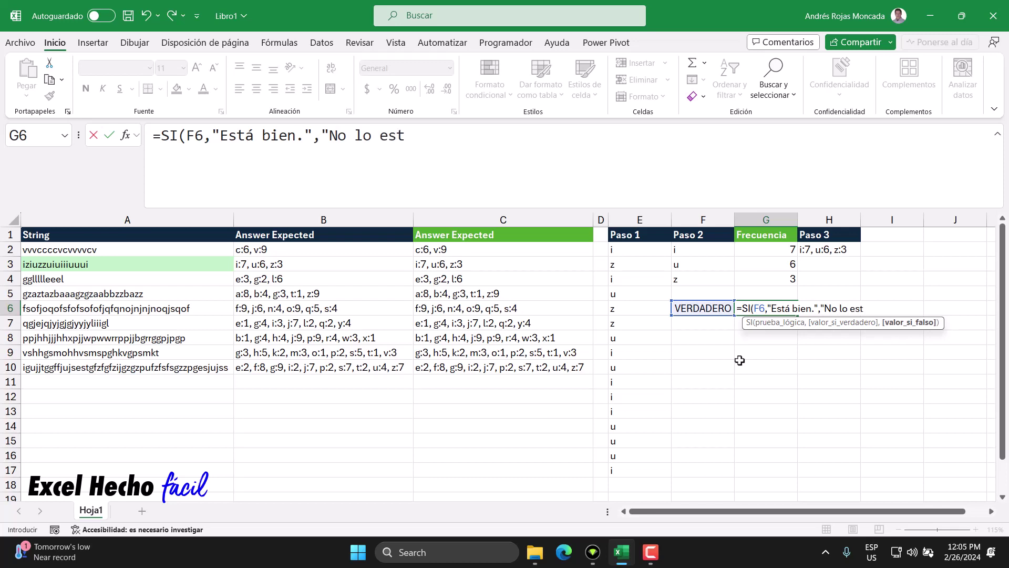
text(á"))
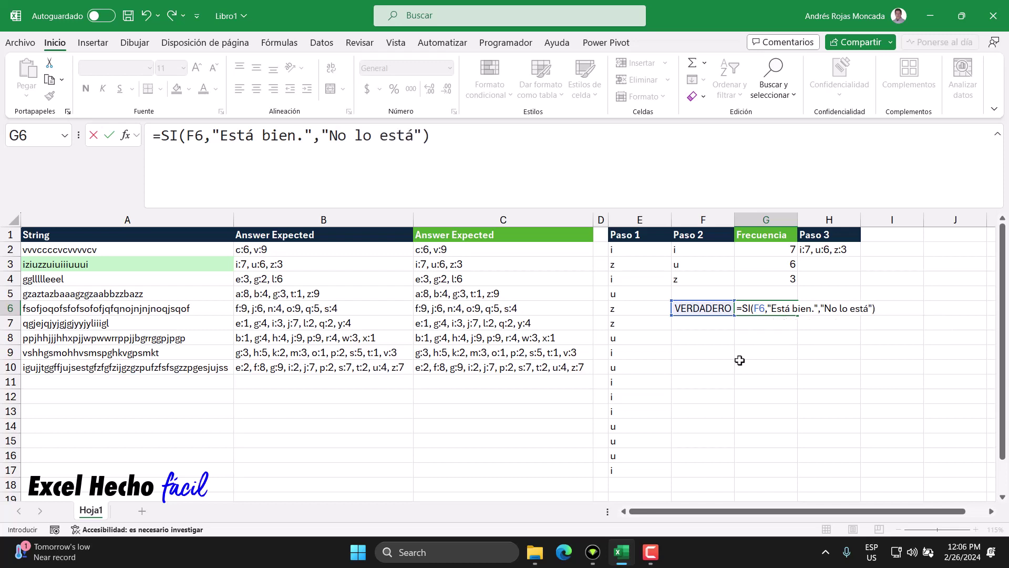
key(Return)
click(750, 311)
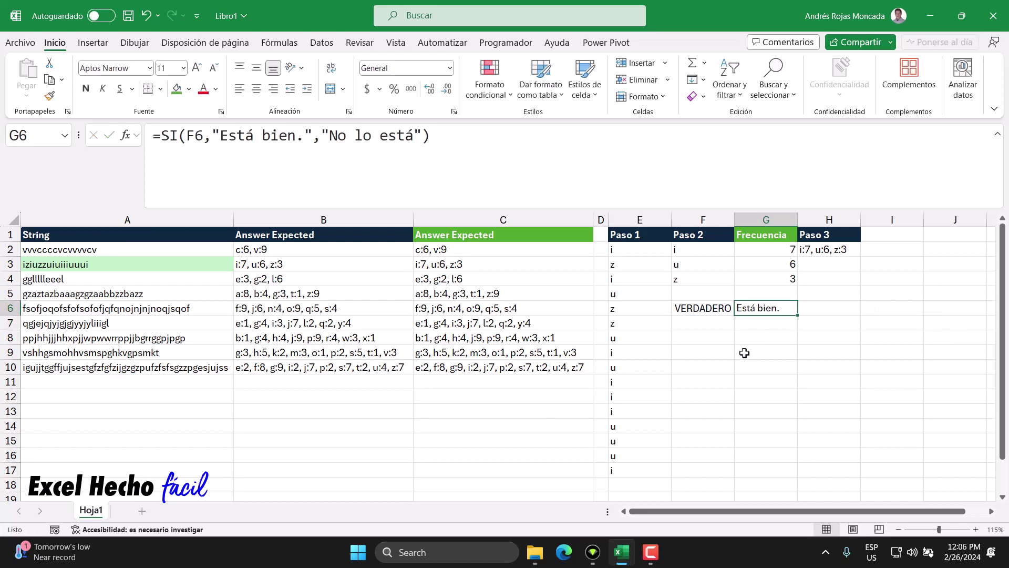
click(527, 249)
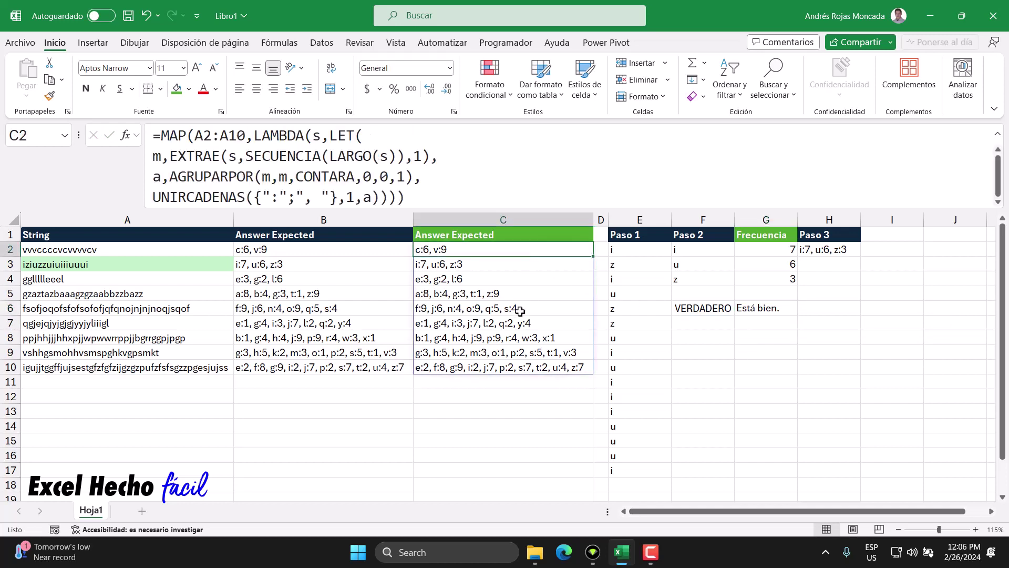
click(637, 255)
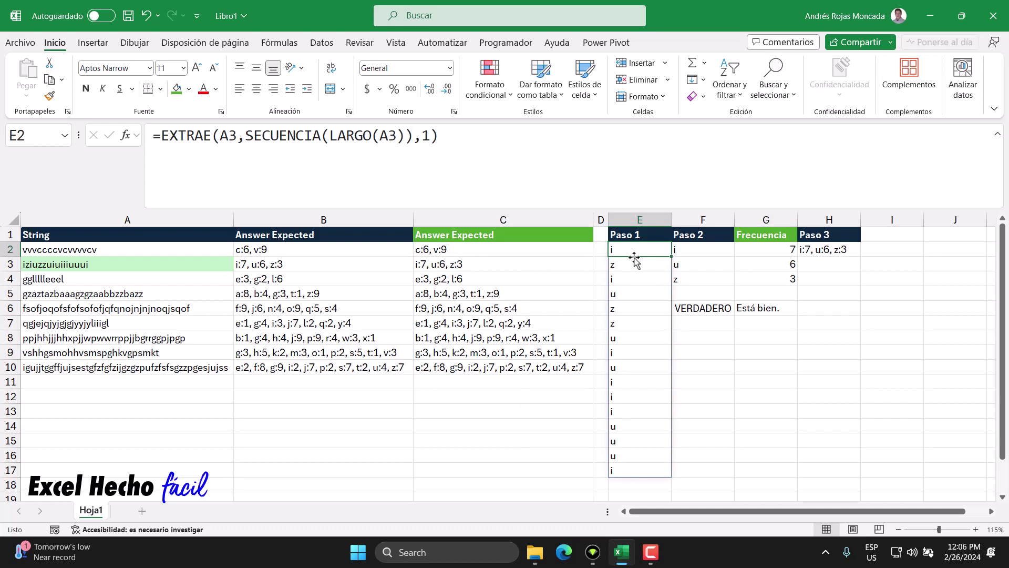
click(692, 250)
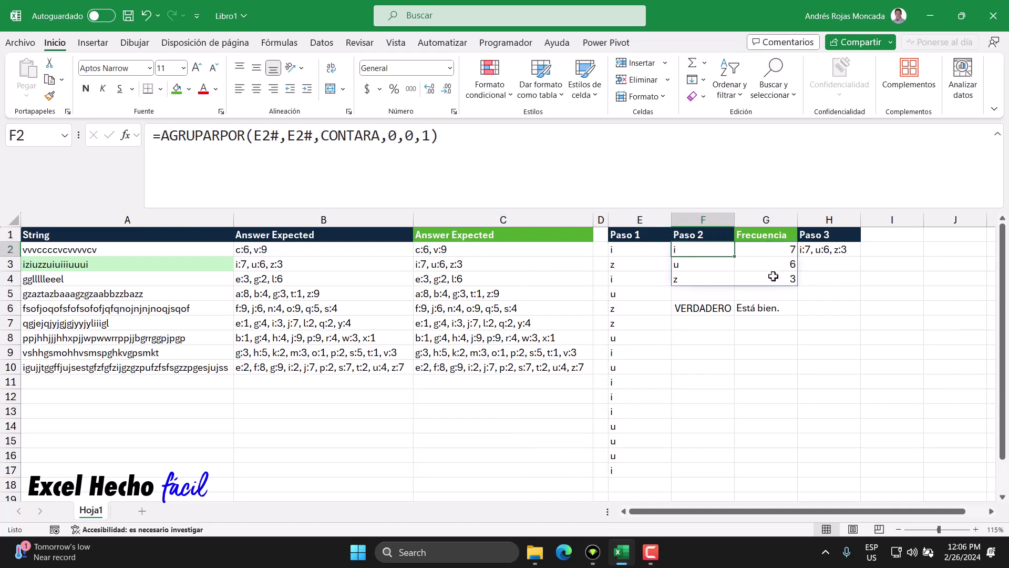
click(827, 252)
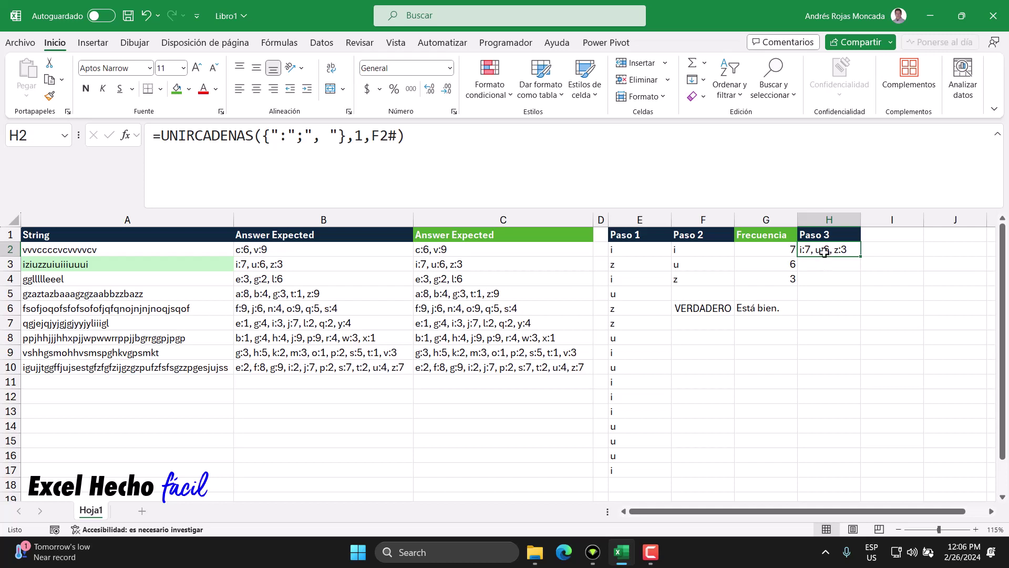
drag(704, 249, 766, 250)
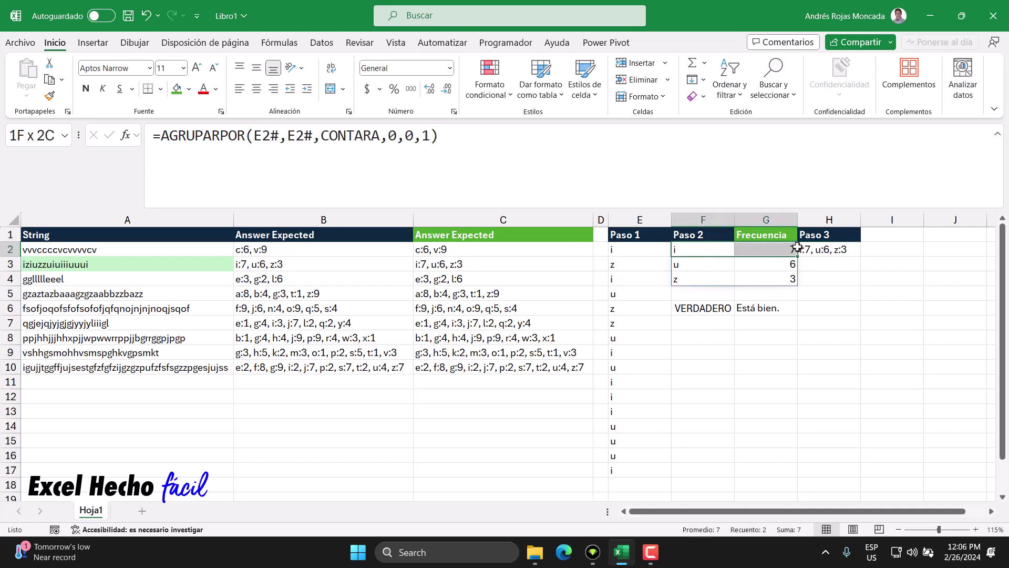
drag(705, 266, 766, 262)
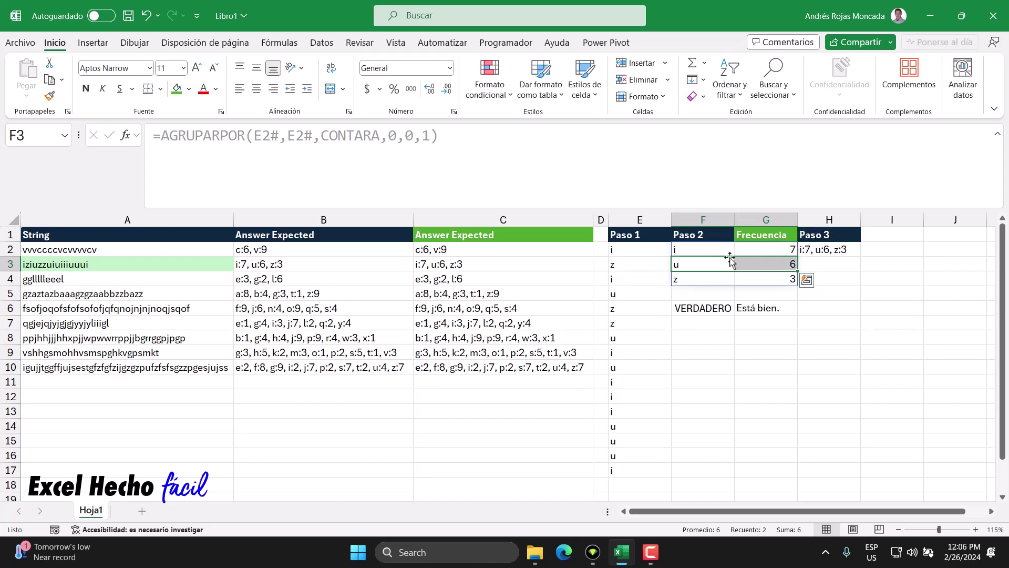
click(501, 249)
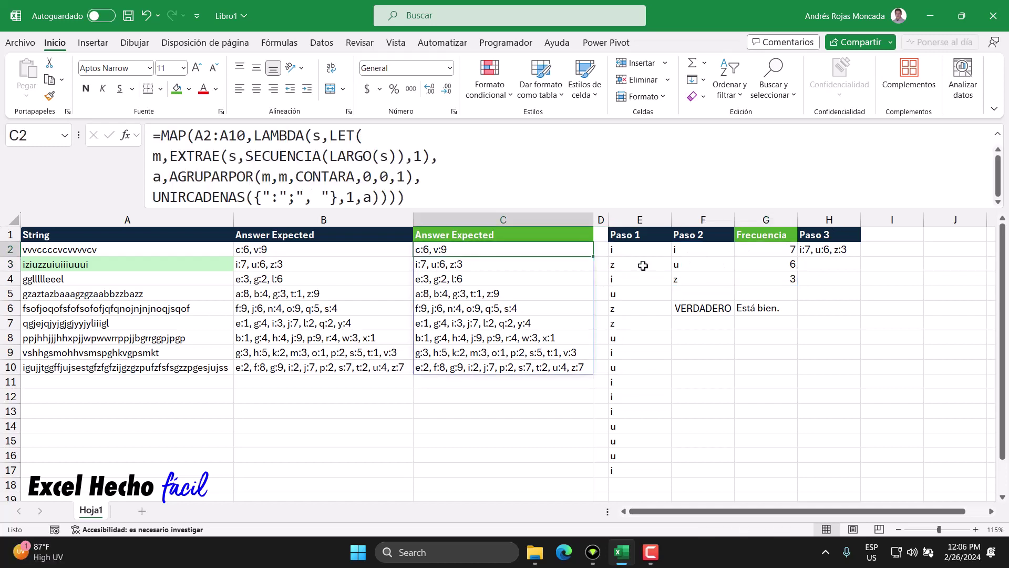
drag(701, 247, 702, 279)
drag(749, 250, 747, 279)
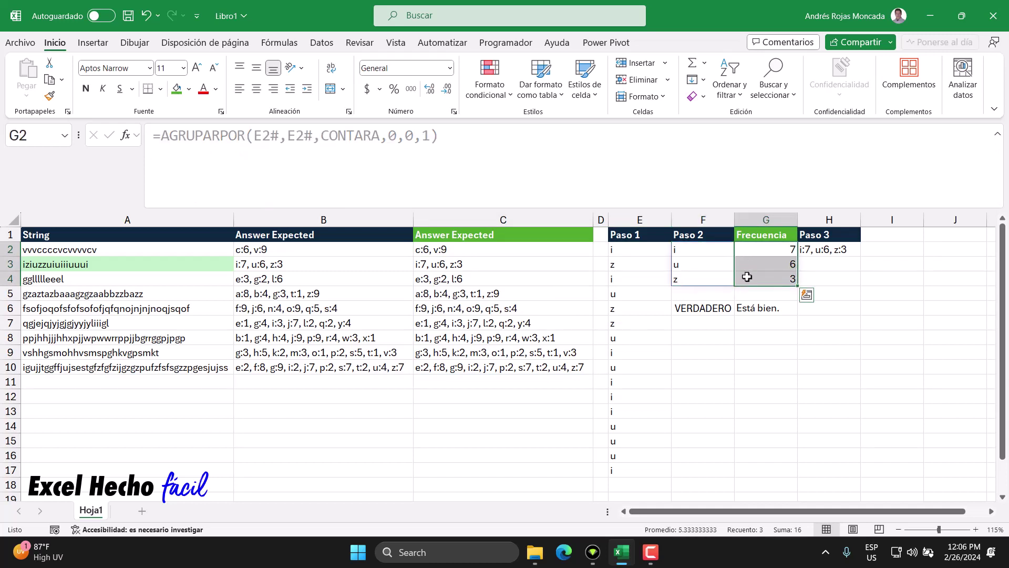
click(708, 251)
click(830, 250)
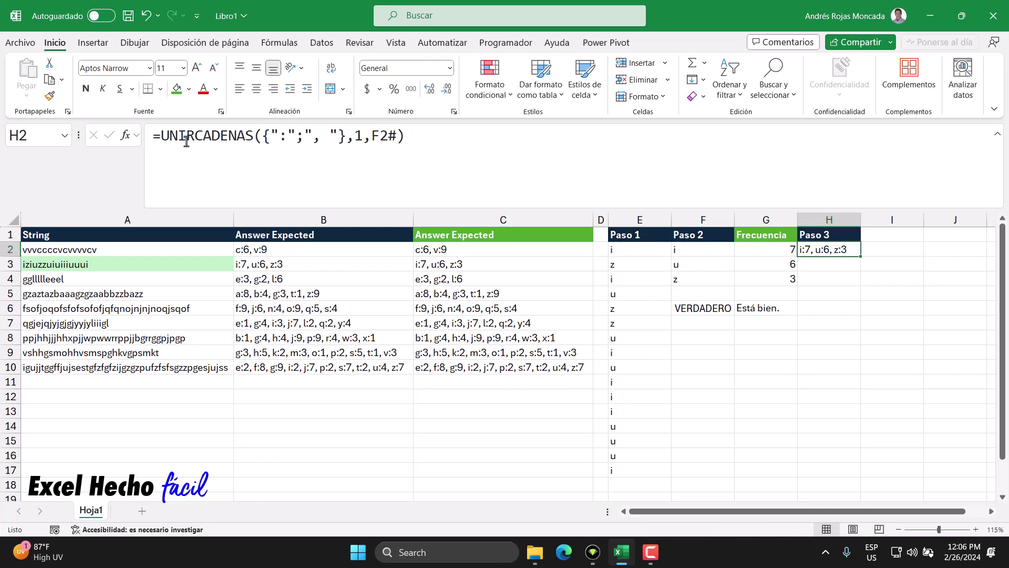
click(480, 247)
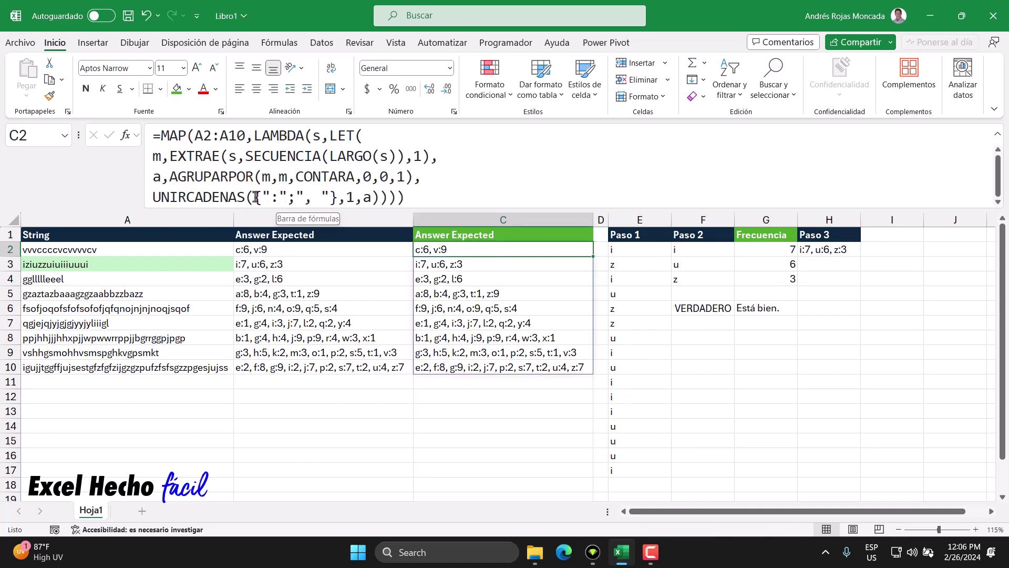
drag(256, 197, 339, 198)
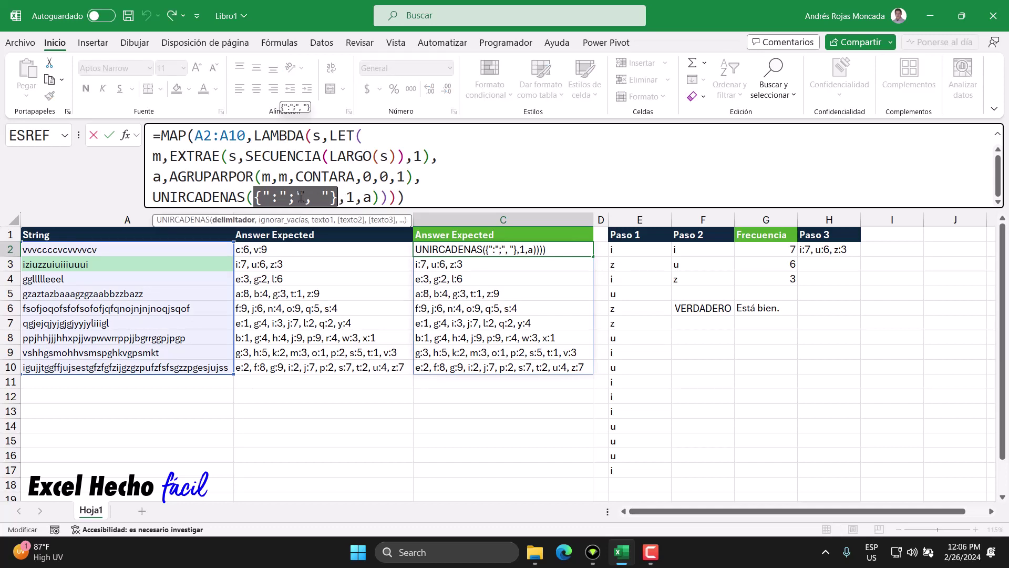
mouse_move(286, 198)
mouse_down()
mouse_move(262, 198)
mouse_move(278, 198)
mouse_up()
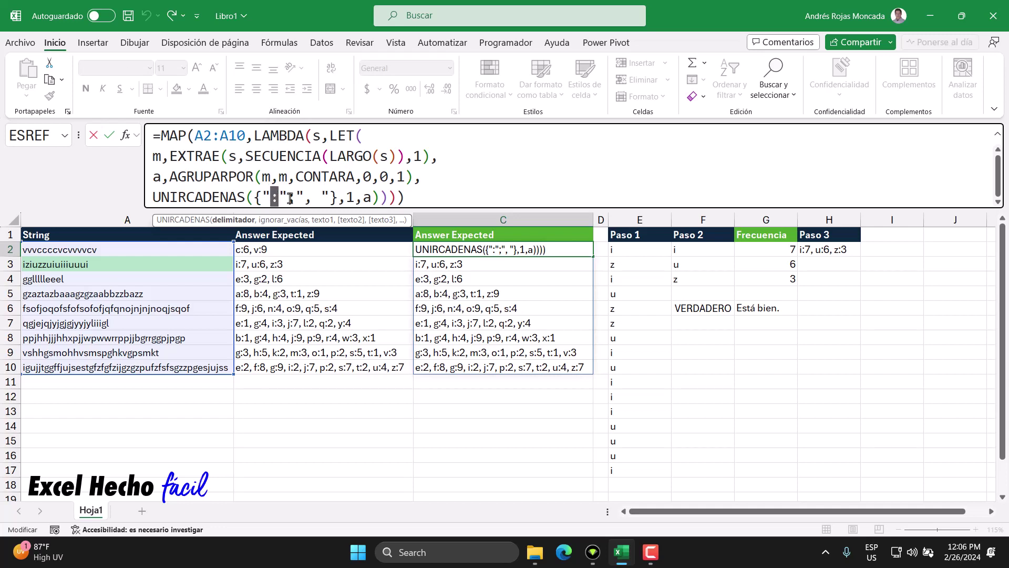
drag(287, 198, 296, 197)
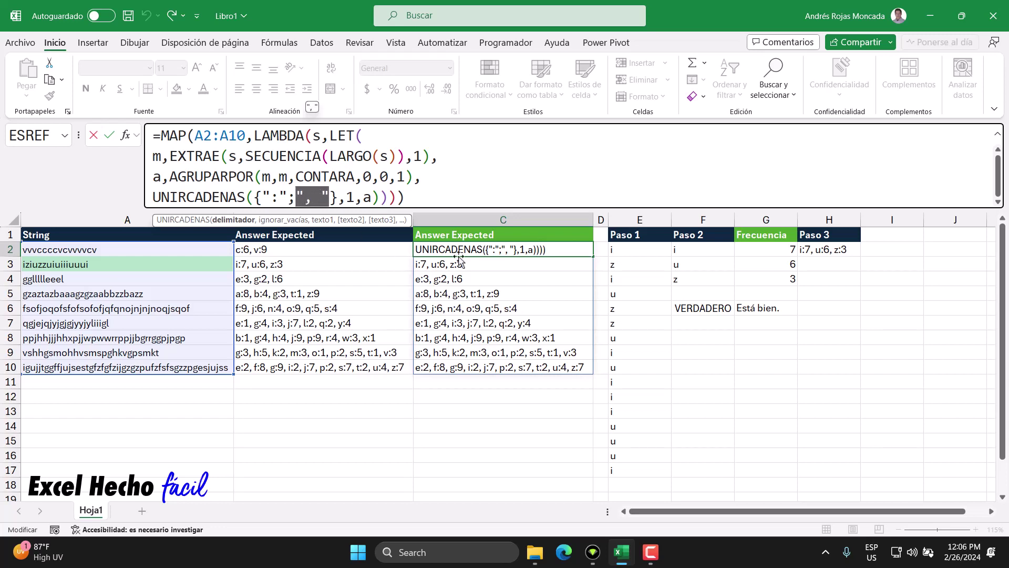
key(Escape)
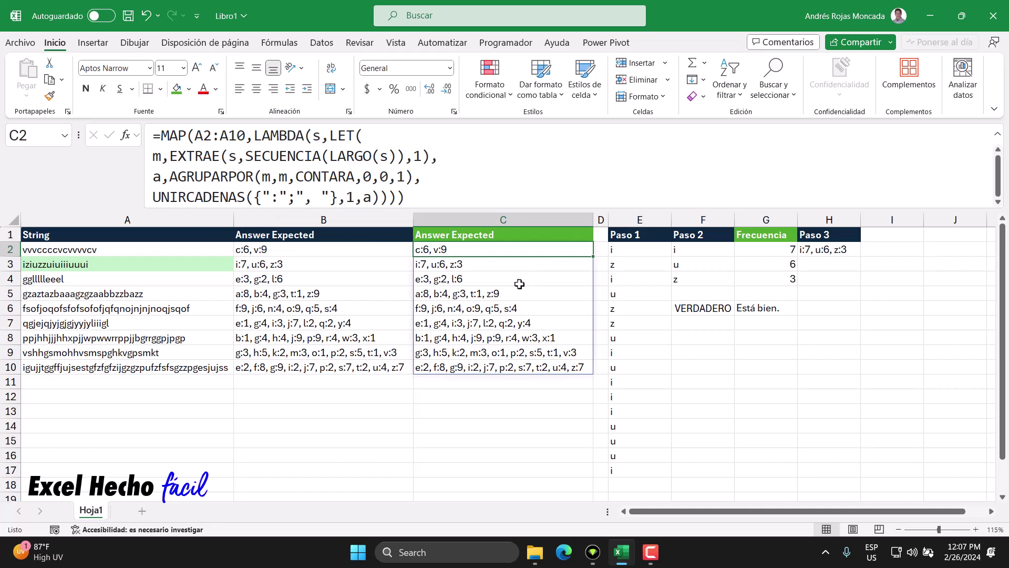
- Select A12 and collapse the formula bar to a single line
click(74, 399)
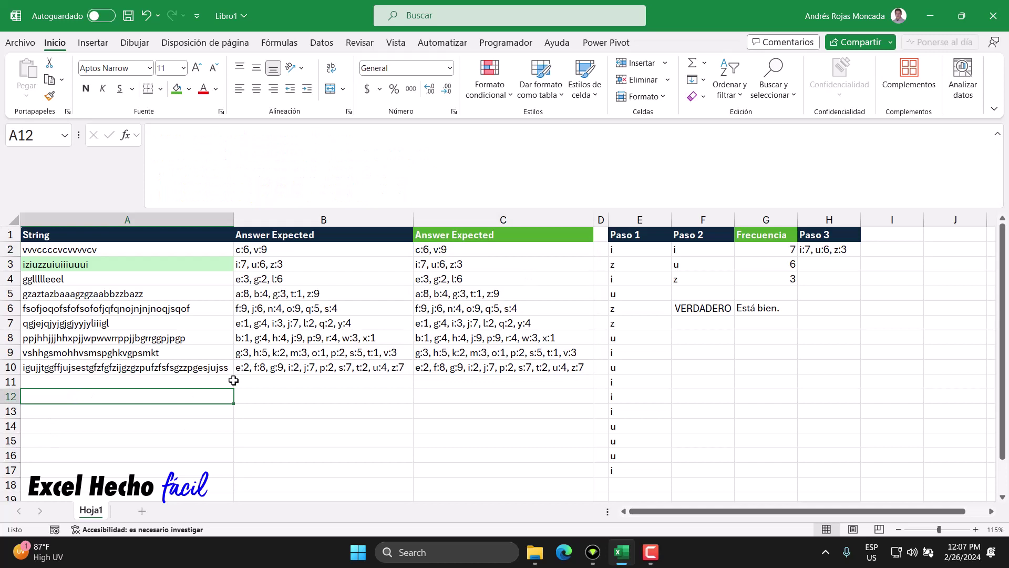
click(997, 134)
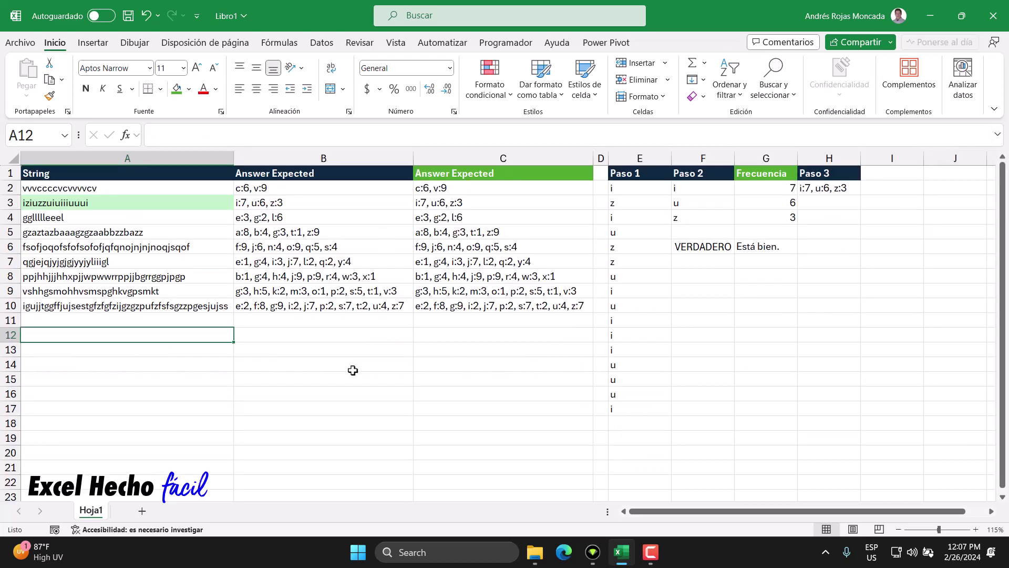